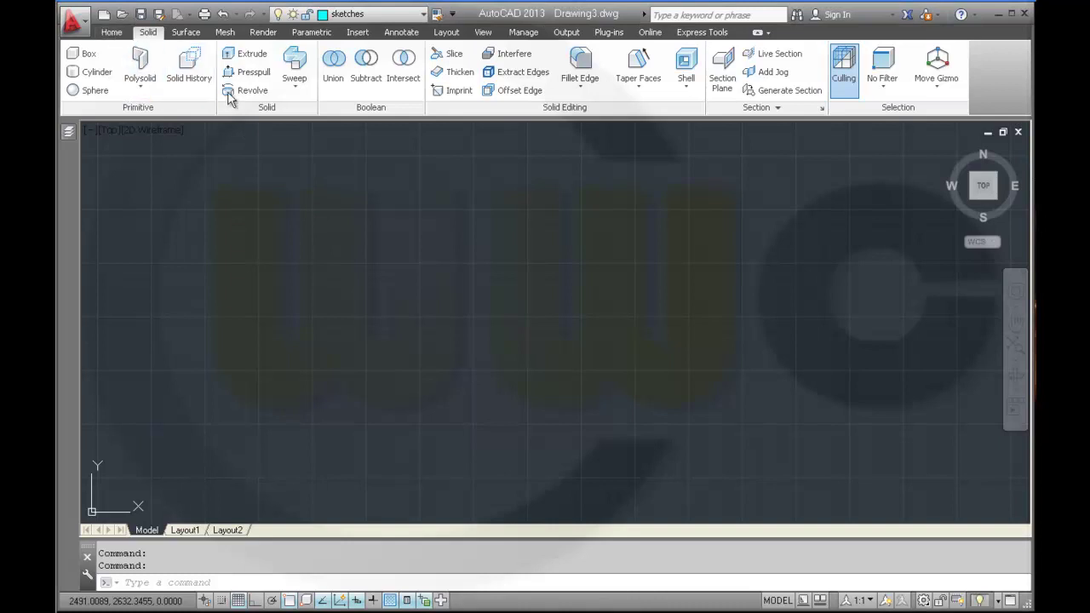
{"action": "left_click", "coordinate": [108, 32]}
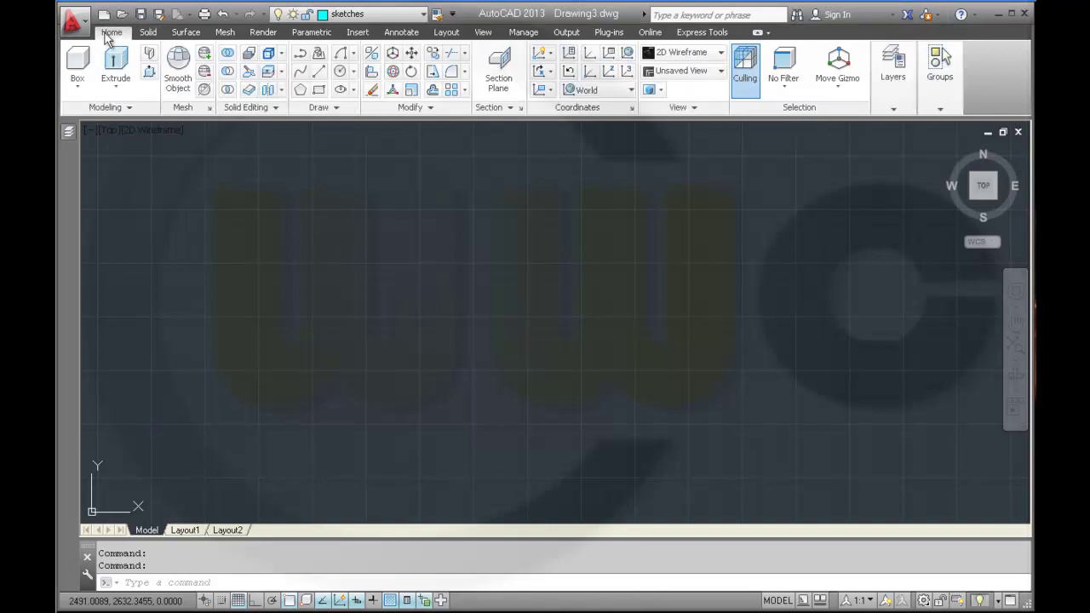
{"action": "left_click", "coordinate": [319, 72]}
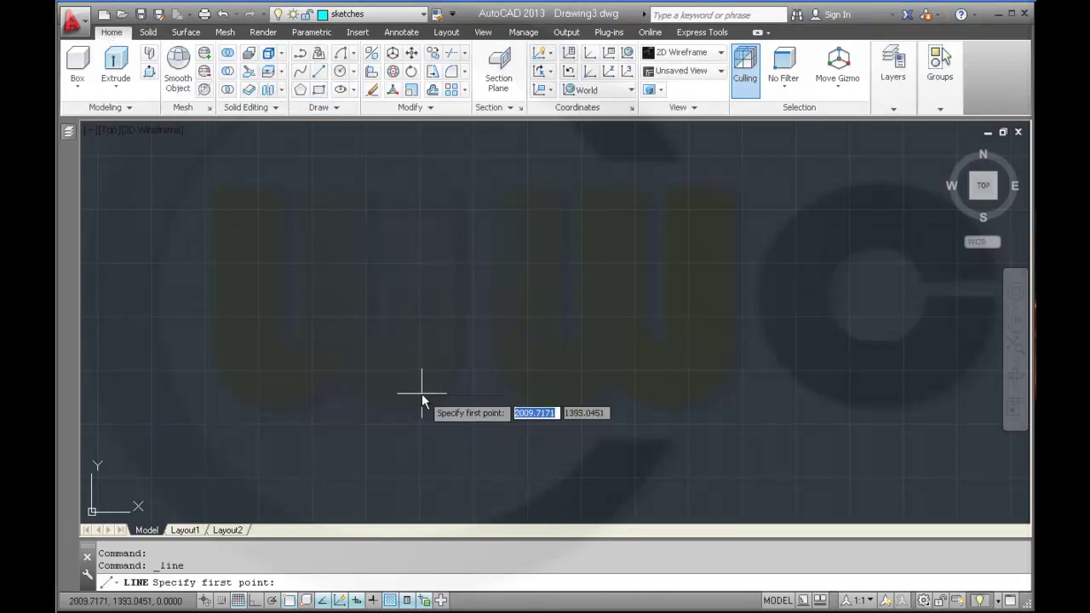
{"action": "type", "text": "0"}
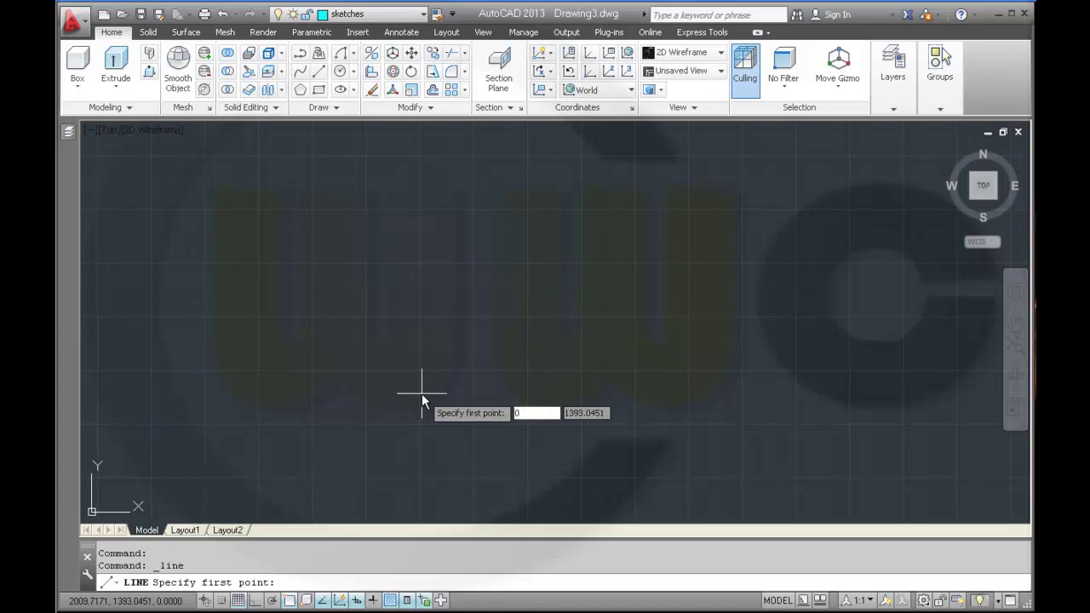
{"action": "key", "text": "Tab"}
{"action": "type", "text": "0"}
{"action": "key", "text": "Return"}
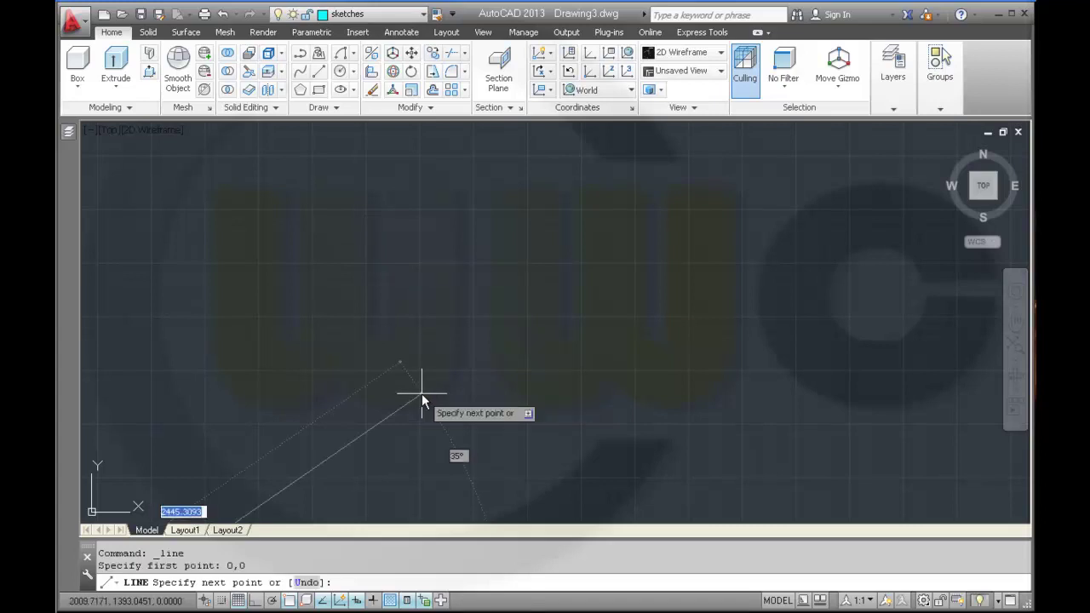
{"action": "type", "text": "279"}
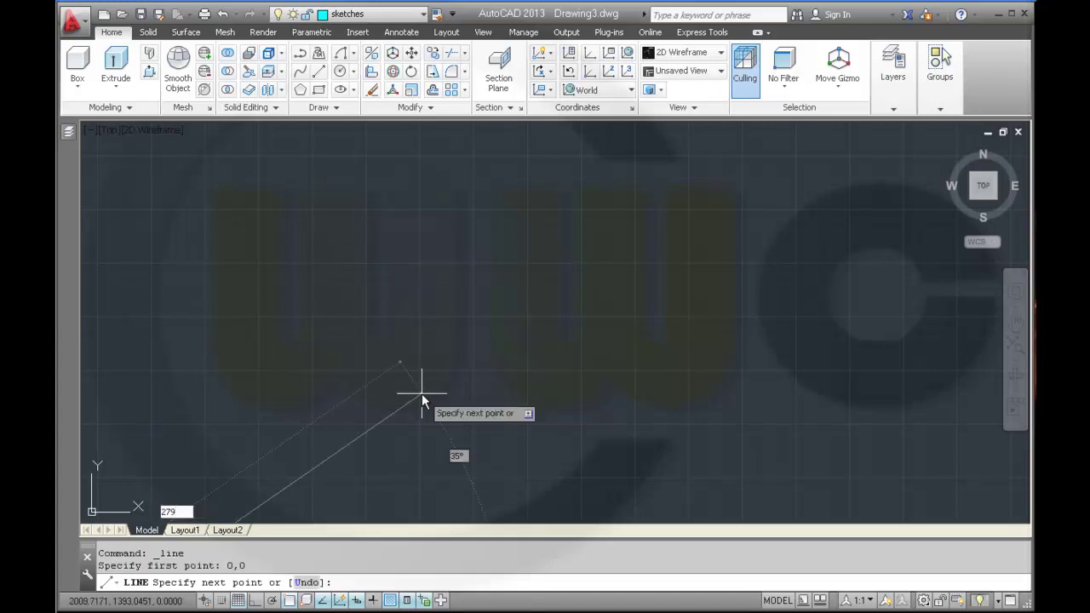
{"action": "type", "text": ","}
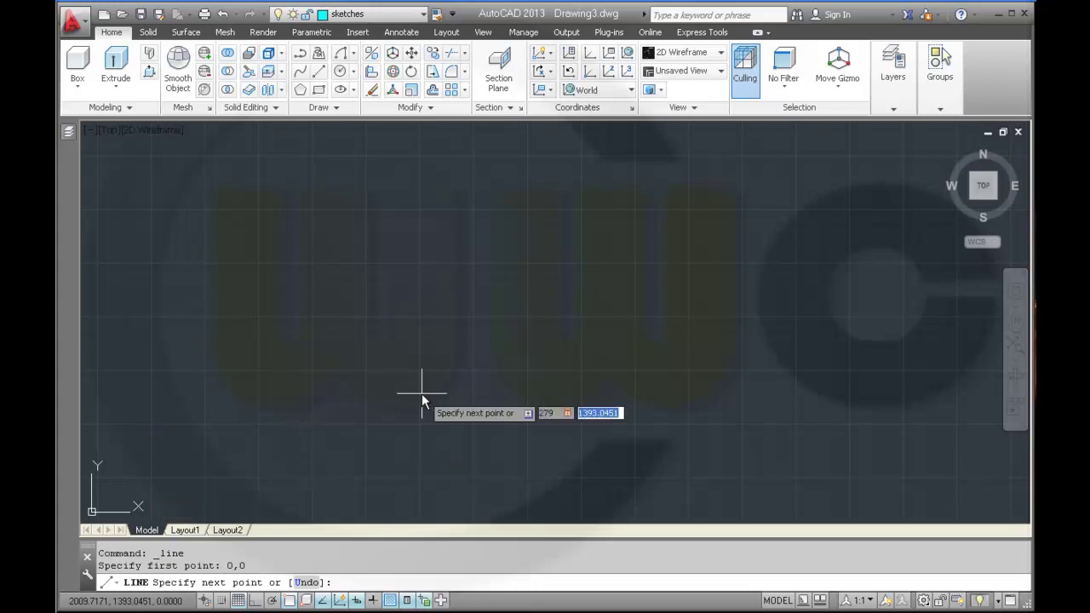
{"action": "type", "text": "0"}
{"action": "key", "text": "Return"}
{"action": "right_click", "coordinate": [422, 394]}
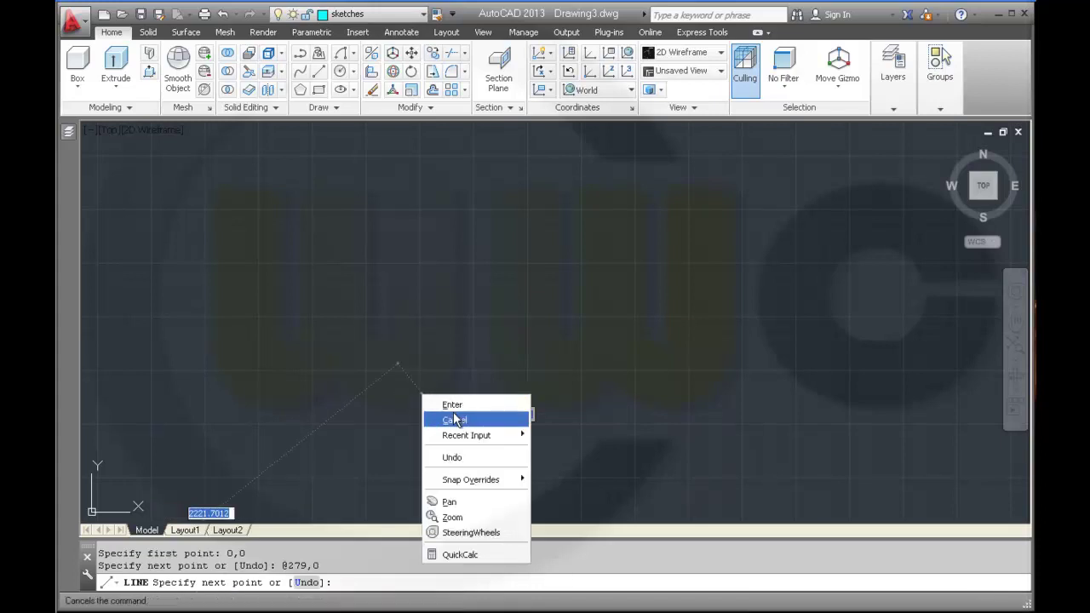
{"action": "left_click", "coordinate": [452, 404]}
{"action": "middle_click", "coordinate": [453, 406]}
{"action": "middle_click", "coordinate": [453, 406]}
{"action": "middle_click", "coordinate": [453, 407]}
{"action": "middle_click", "coordinate": [453, 407]}
{"action": "scroll", "coordinate": [454, 407], "scroll_direction": "down", "scroll_amount": 2}
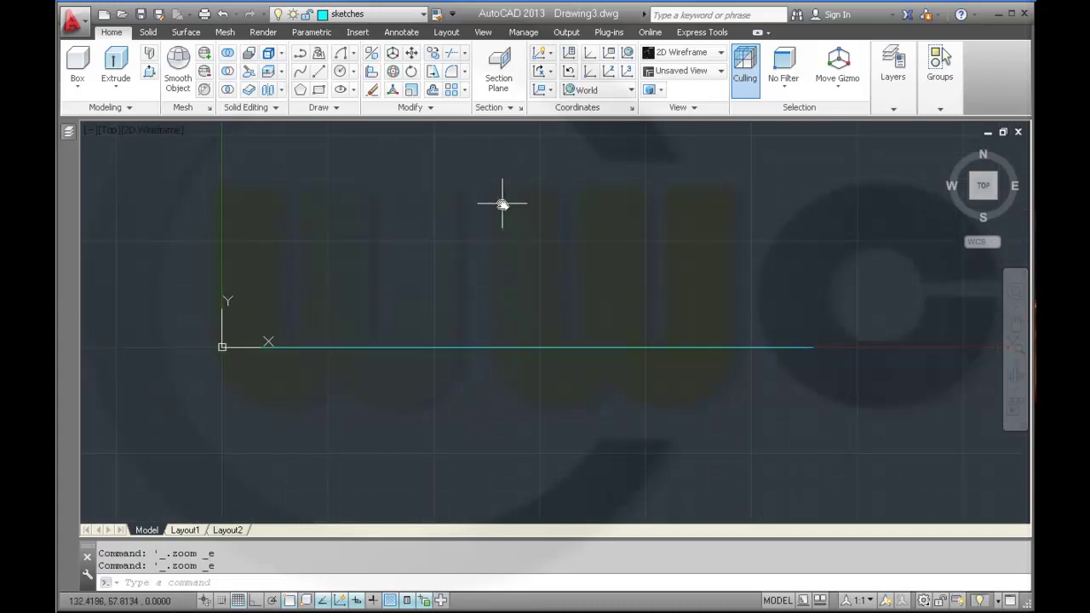
- In the Layer Properties Manager, set the lineweight of all nine layers to 0.30 mm
{"action": "mouse_move", "coordinate": [69, 135]}
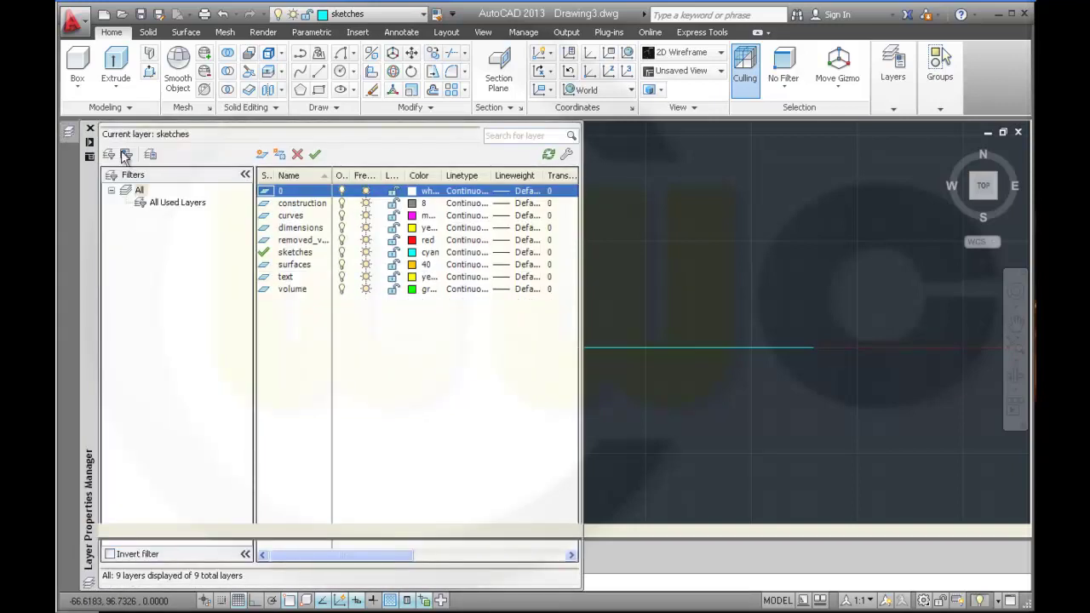
{"action": "left_click", "coordinate": [528, 293], "text": "shift"}
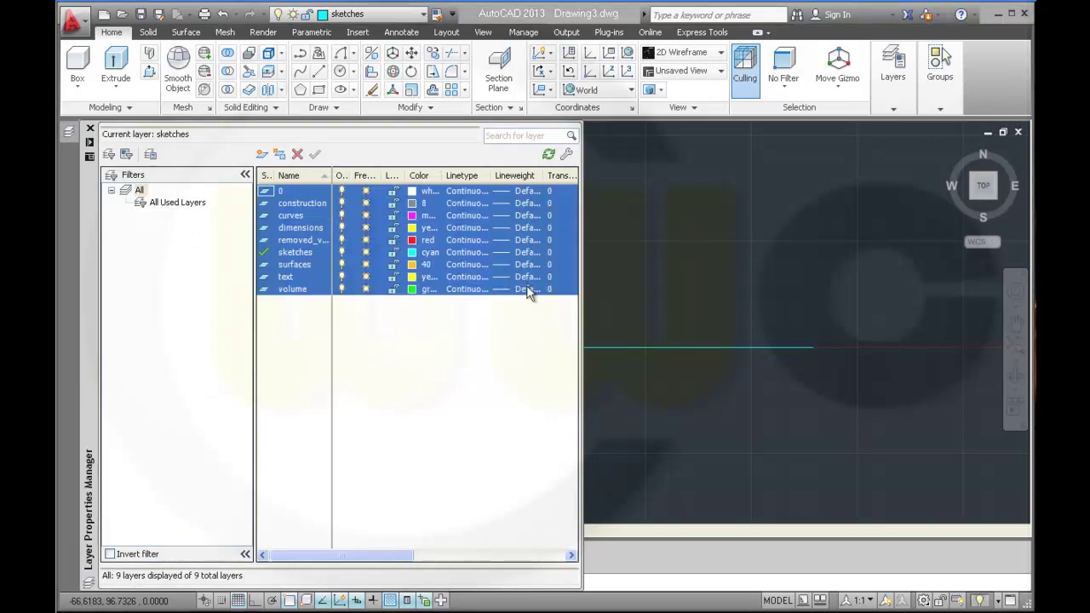
{"action": "left_click", "coordinate": [528, 292]}
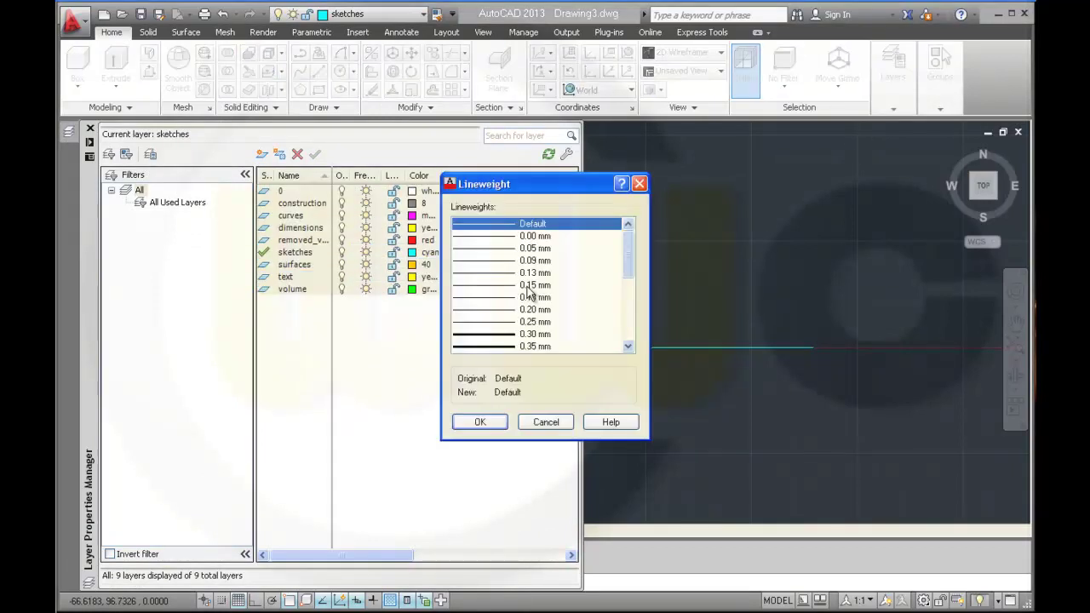
{"action": "left_click", "coordinate": [515, 337]}
{"action": "left_click", "coordinate": [483, 422]}
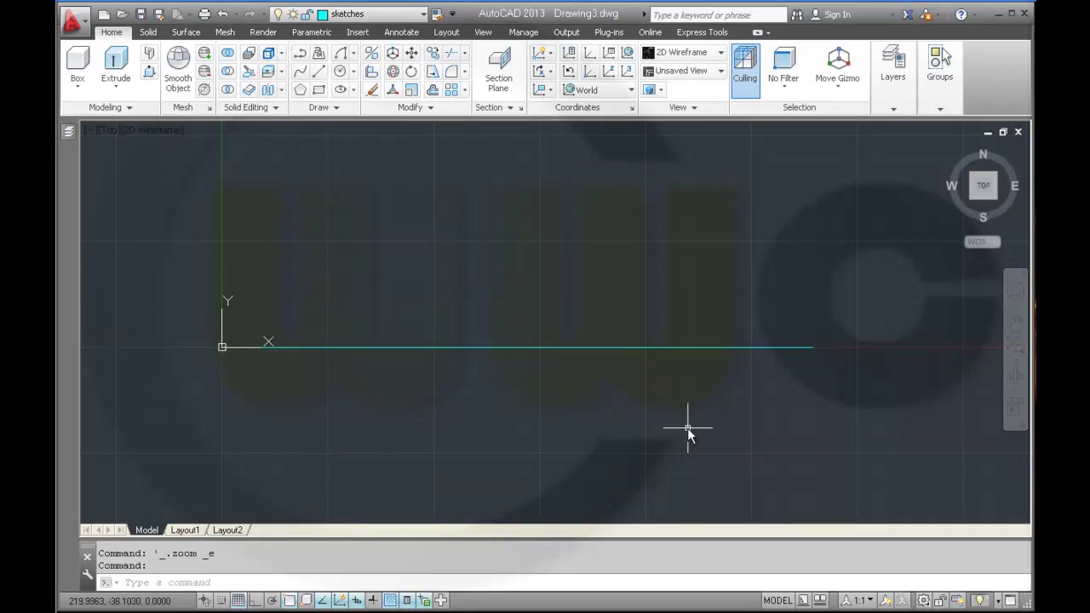
- Turn on lineweight display in the status bar
{"action": "left_click", "coordinate": [374, 600]}
{"action": "scroll", "coordinate": [555, 377], "scroll_direction": "up", "scroll_amount": 2}
{"action": "scroll", "coordinate": [552, 388], "scroll_direction": "down", "scroll_amount": 4}
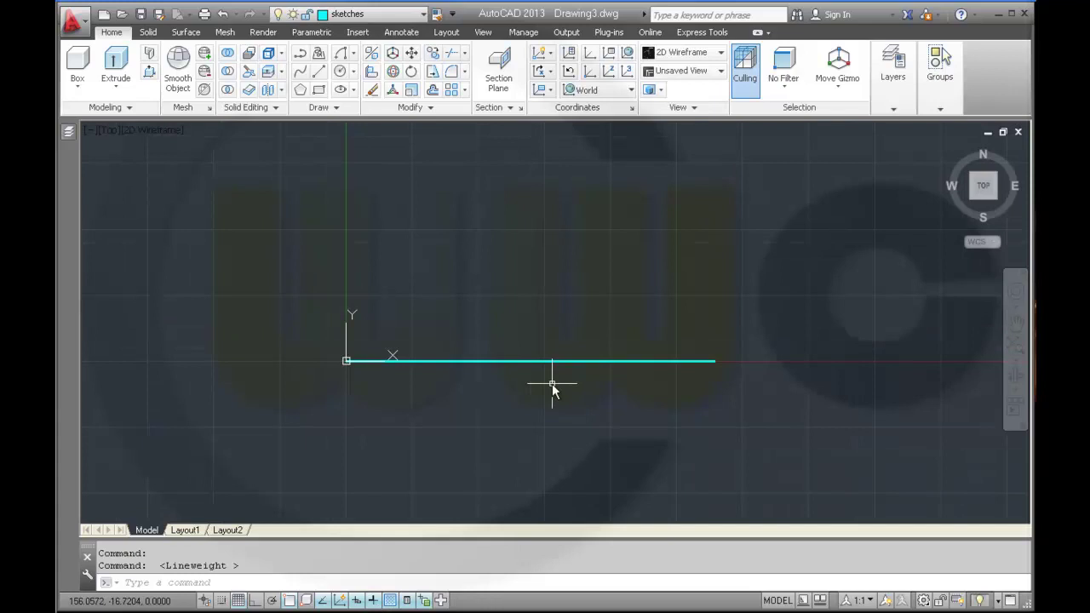
{"action": "left_click", "coordinate": [355, 55]}
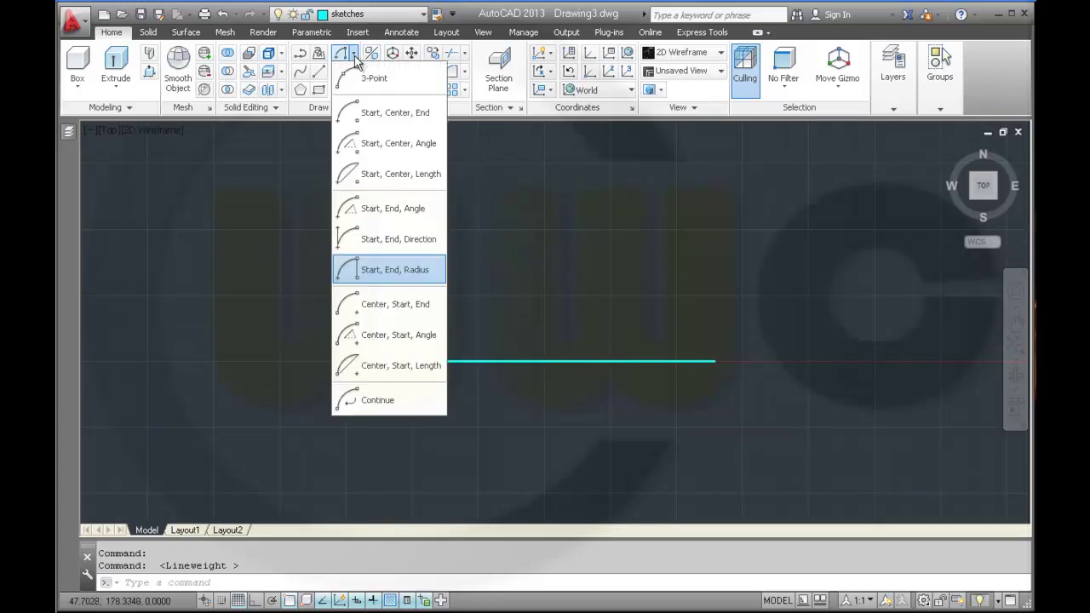
{"action": "left_click", "coordinate": [388, 270]}
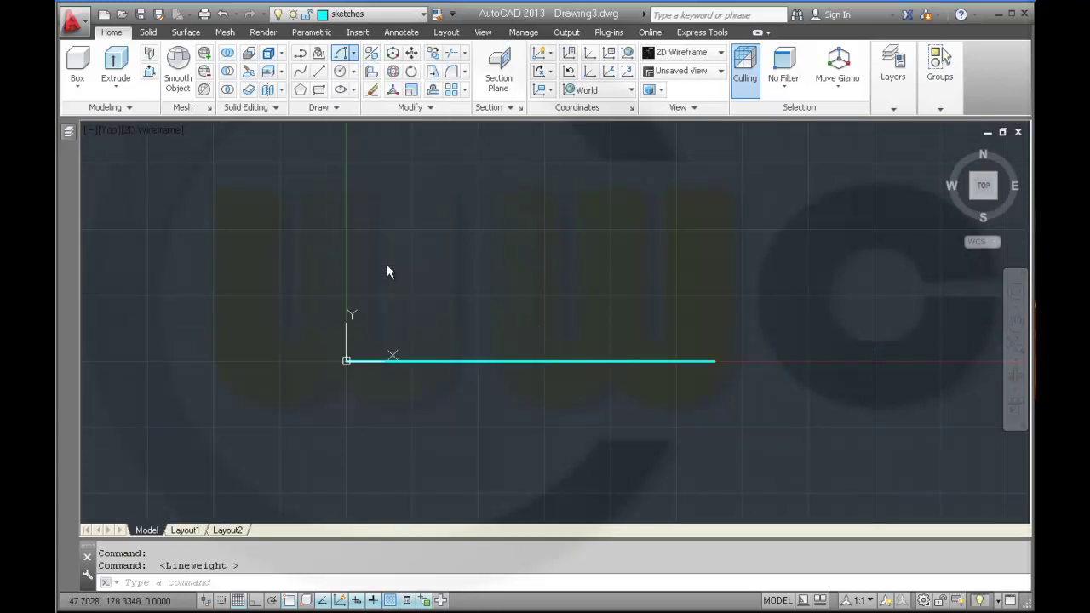
{"action": "left_click", "coordinate": [715, 362]}
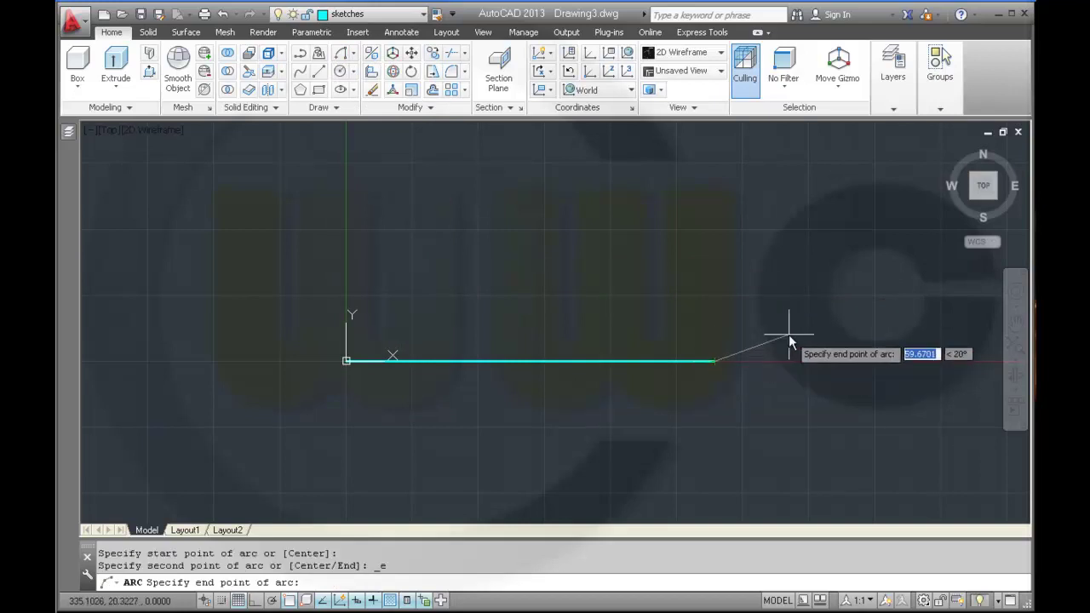
{"action": "type", "text": "@80"}
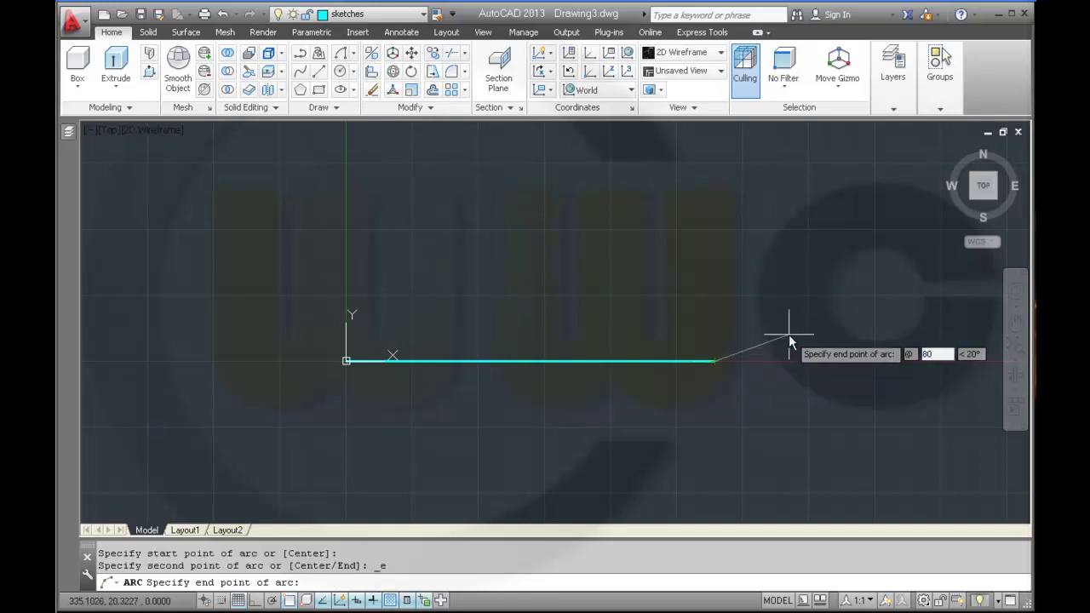
{"action": "key", "text": "Tab"}
{"action": "type", "text": "80"}
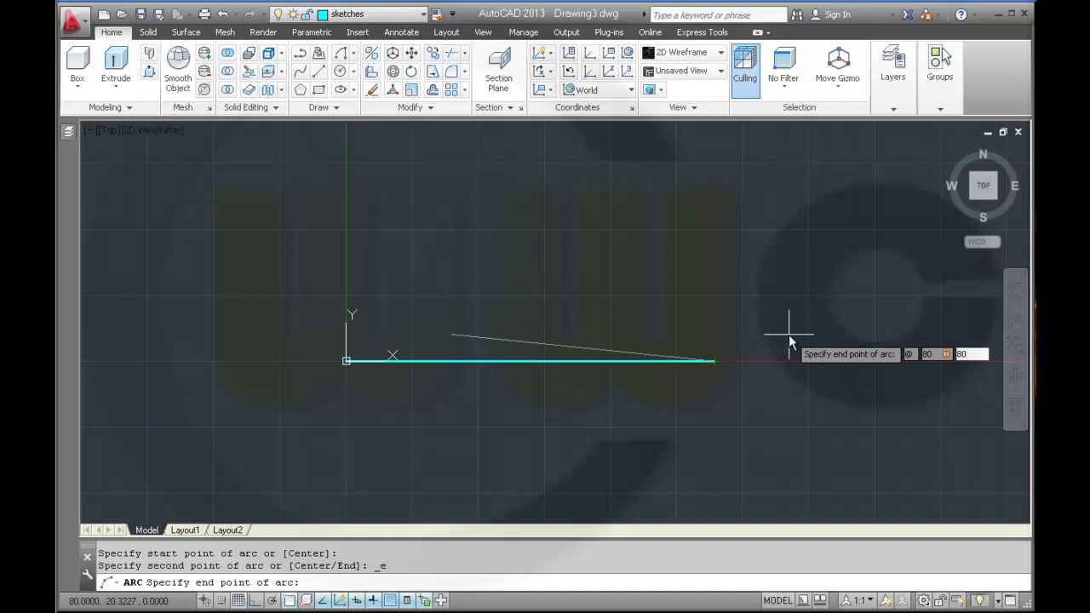
{"action": "key", "text": "Return"}
{"action": "type", "text": "80"}
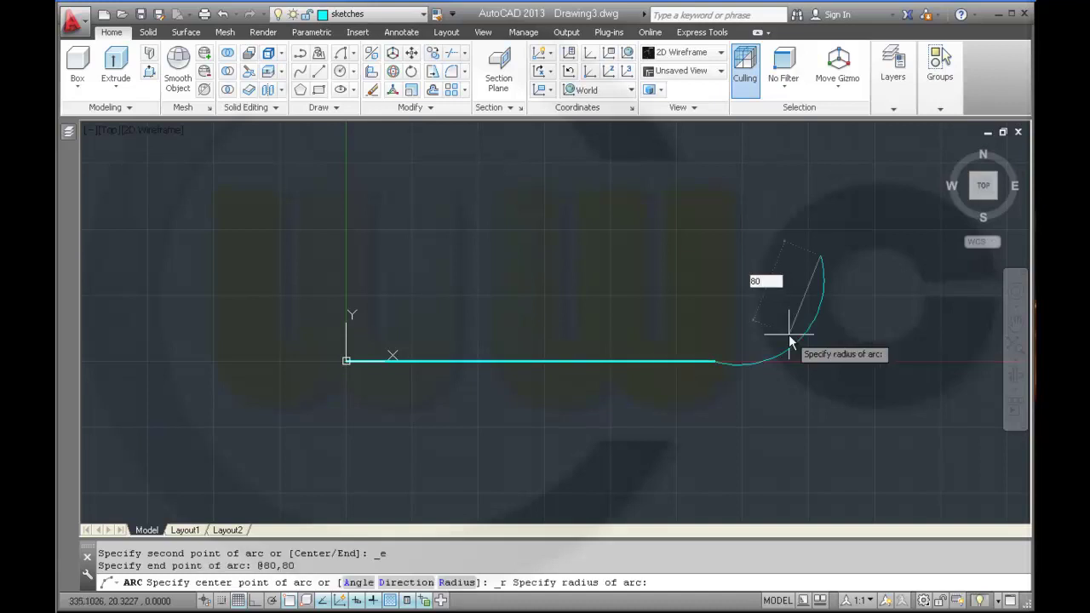
{"action": "key", "text": "Return"}
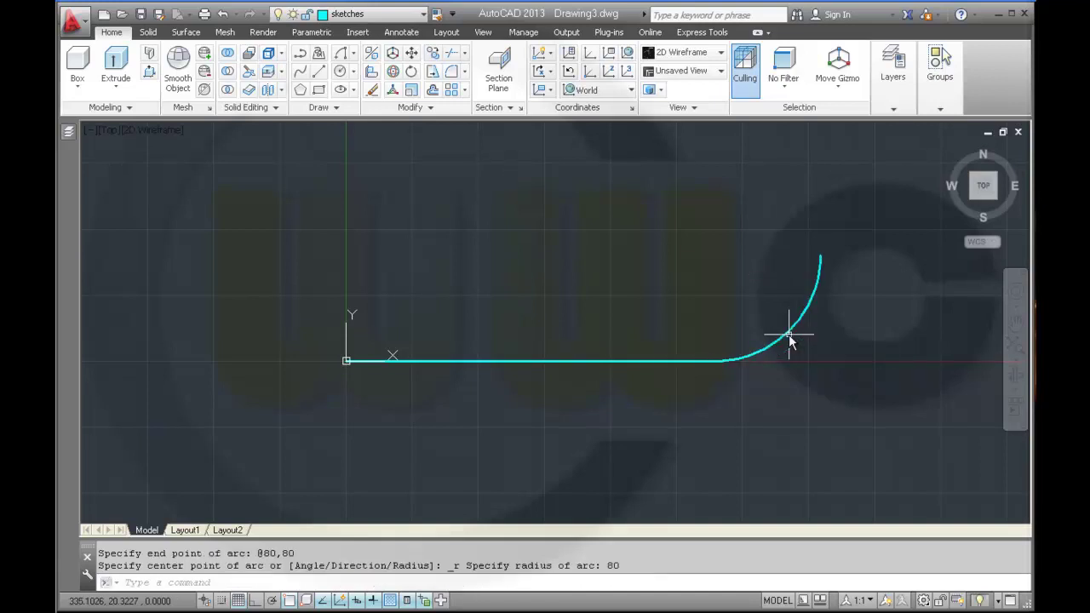
- Draw an 80-unit vertical line upward from the arc's upper end
{"action": "left_click", "coordinate": [319, 72]}
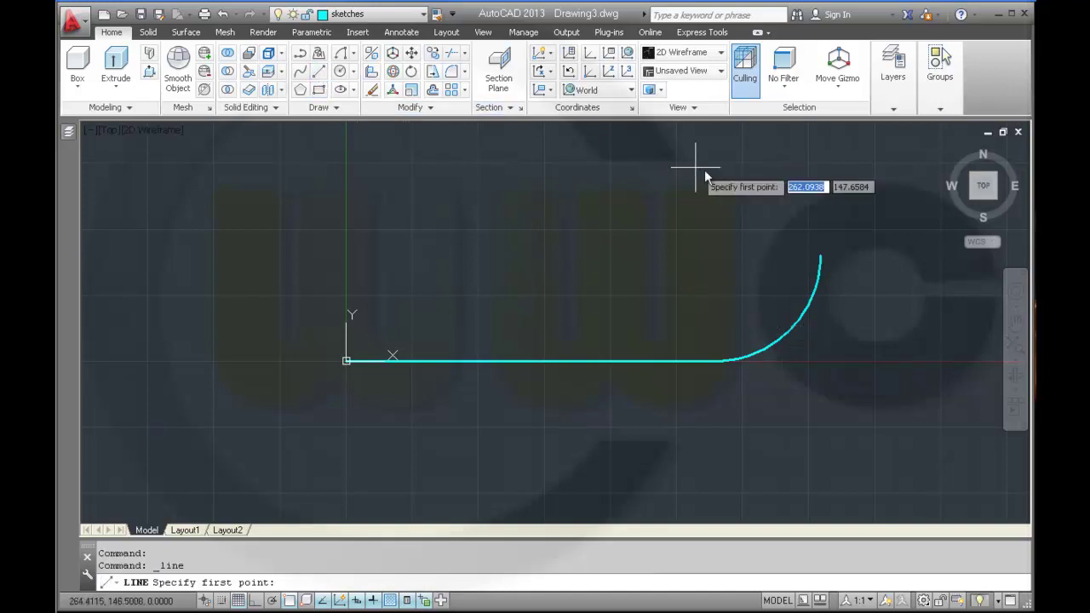
{"action": "left_click", "coordinate": [820, 256]}
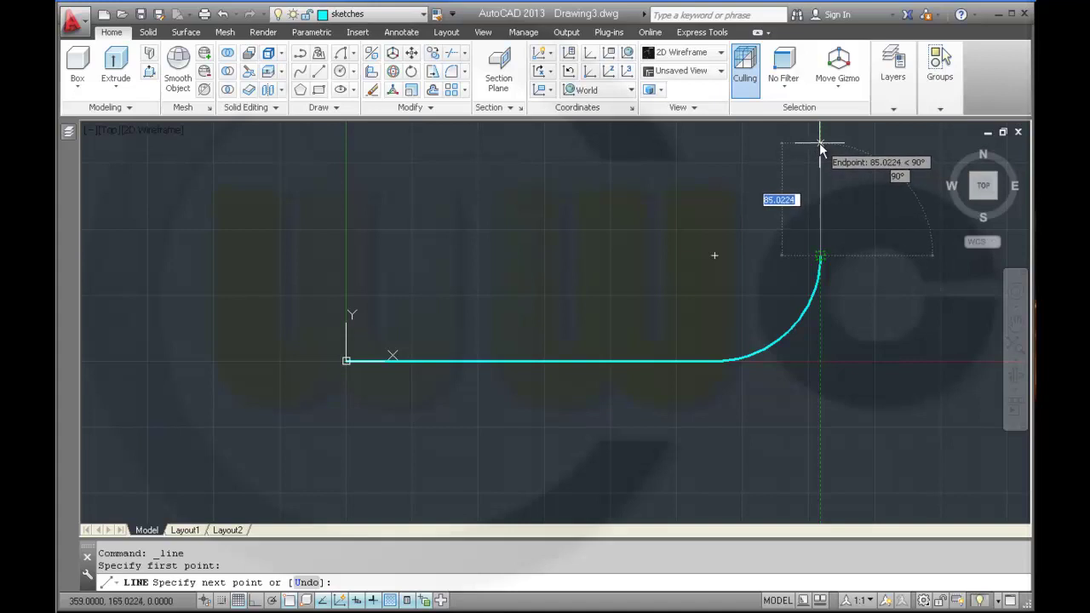
{"action": "type", "text": "80"}
{"action": "key", "text": "Return"}
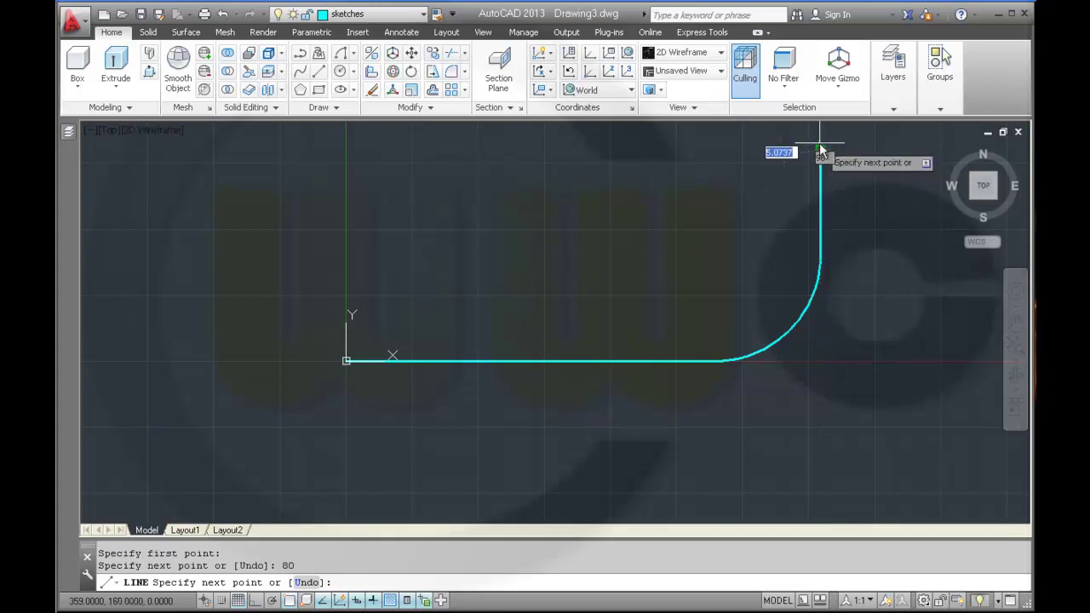
{"action": "key", "text": "Escape"}
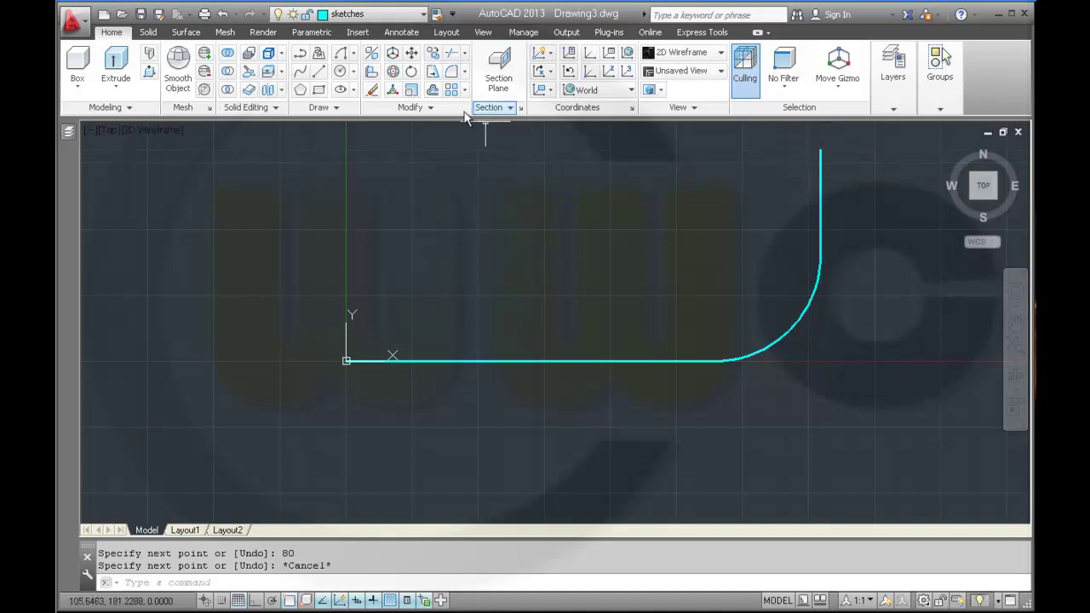
- Join the horizontal line, arc and vertical line into one polyline
{"action": "left_click", "coordinate": [429, 107]}
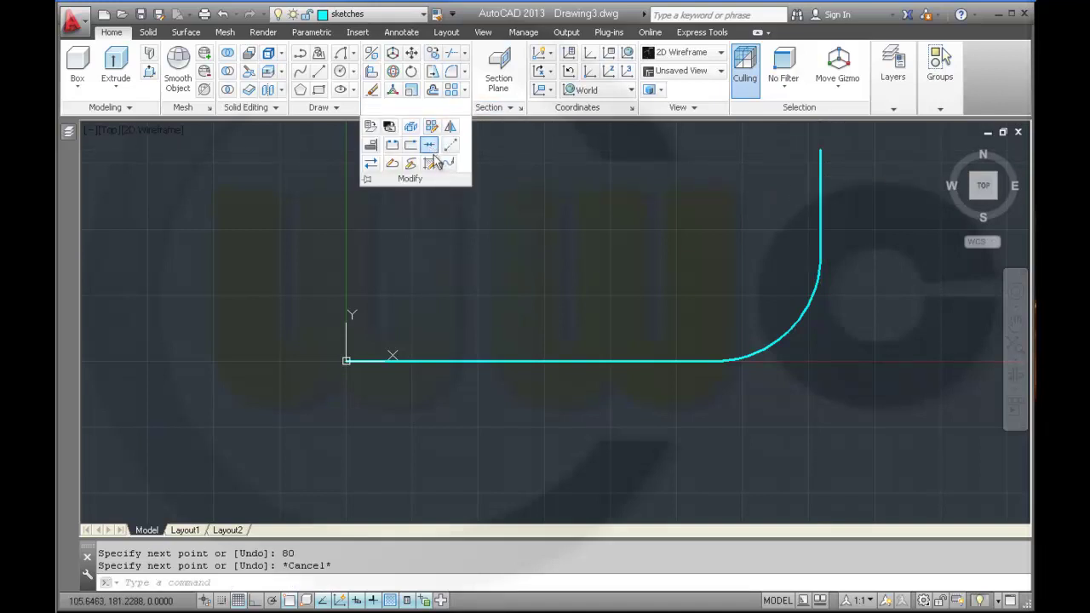
{"action": "left_click", "coordinate": [429, 144]}
{"action": "left_click", "coordinate": [587, 361]}
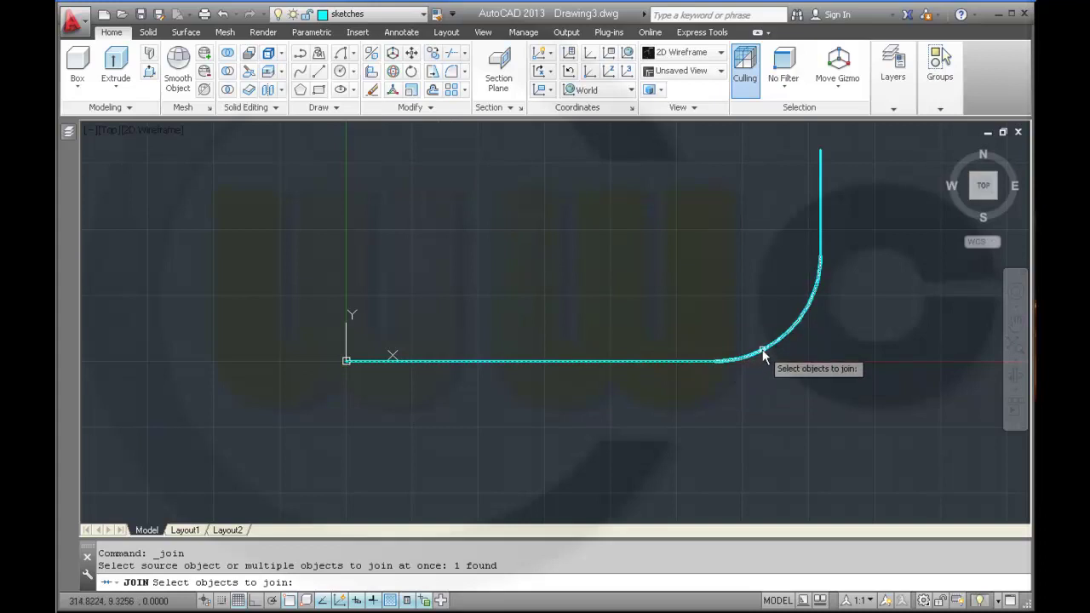
{"action": "left_click", "coordinate": [810, 303]}
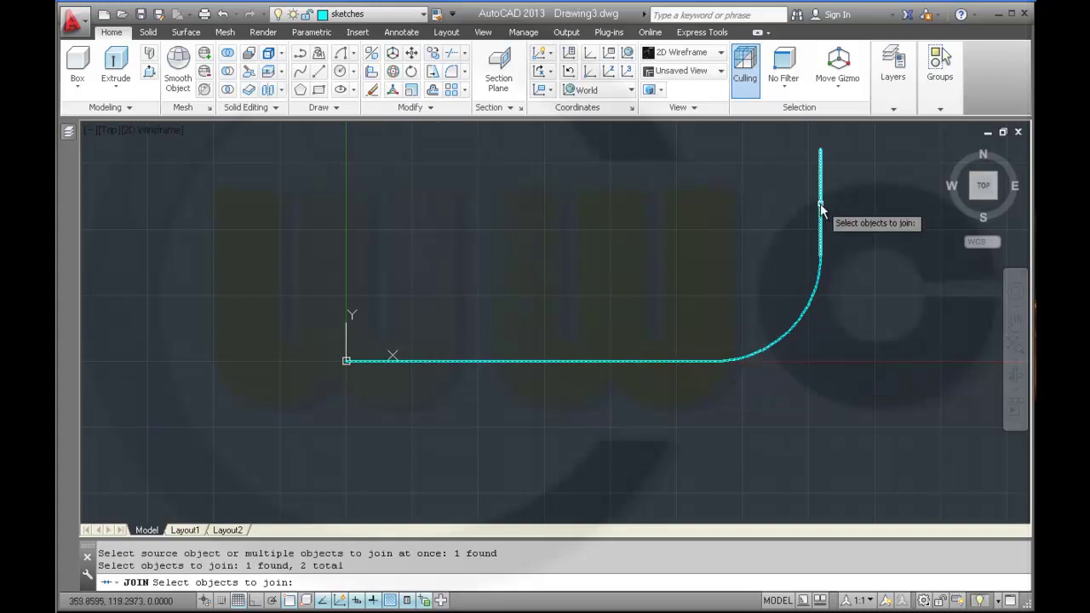
{"action": "left_click", "coordinate": [821, 209]}
{"action": "key", "text": "Return"}
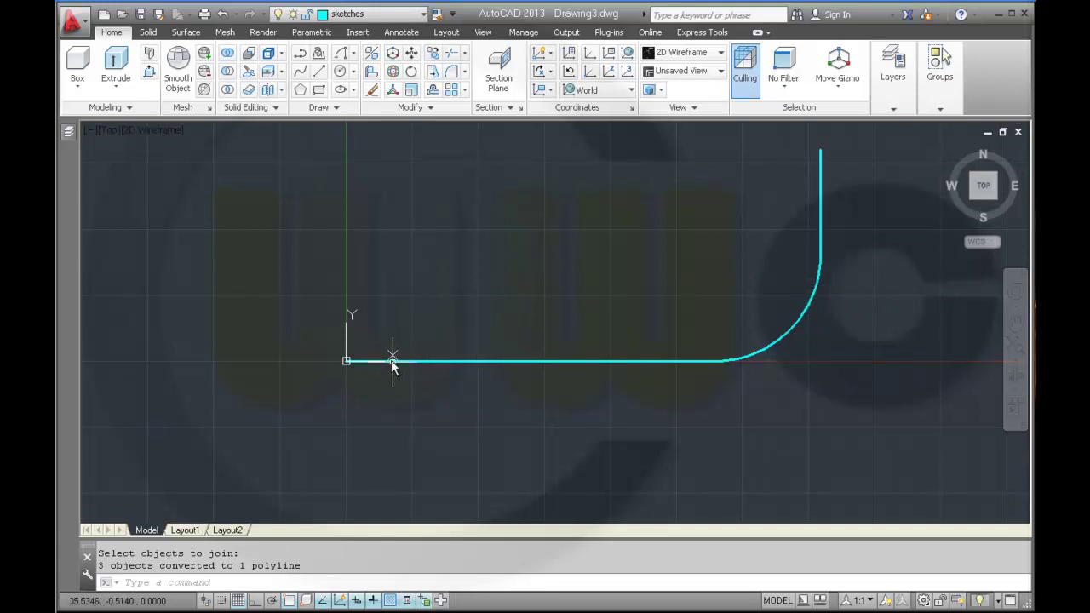
- Rotate the UCS 90° around its Y axis
{"action": "mouse_move", "coordinate": [384, 362]}
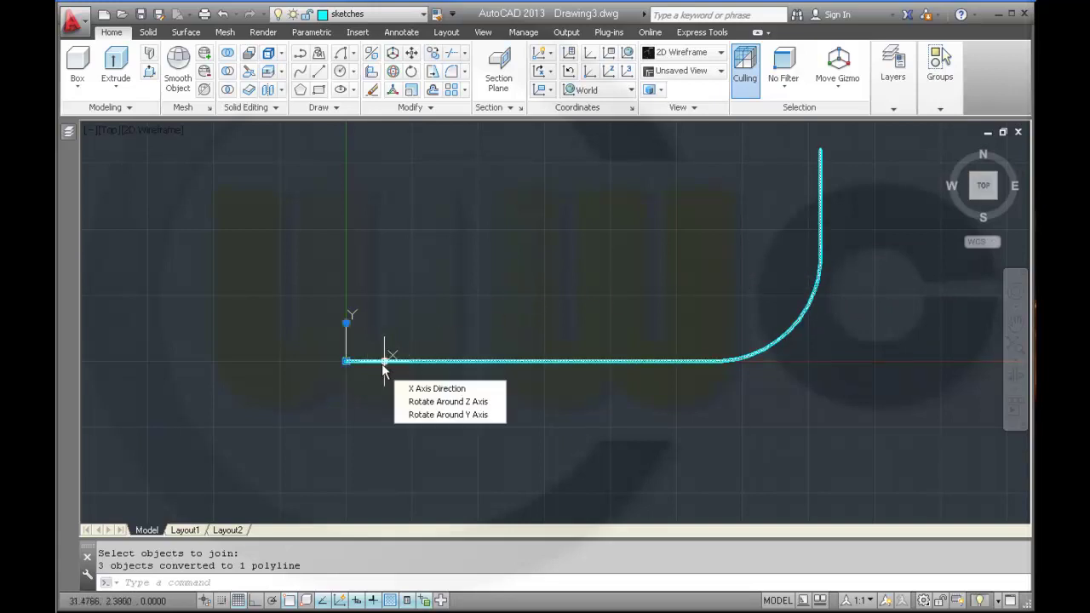
{"action": "left_click", "coordinate": [417, 415]}
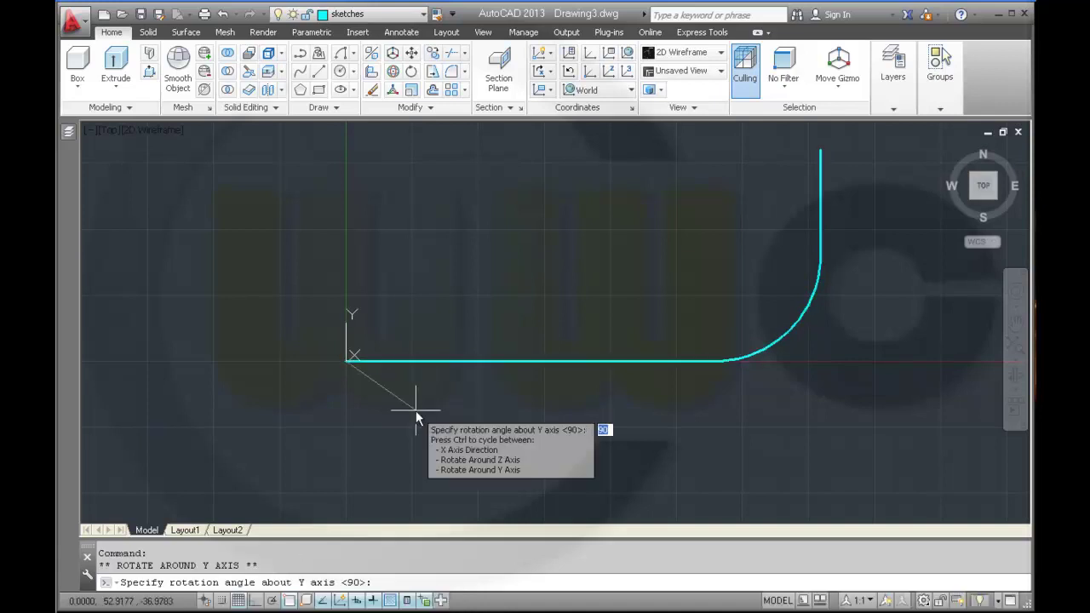
{"action": "key", "text": "Return"}
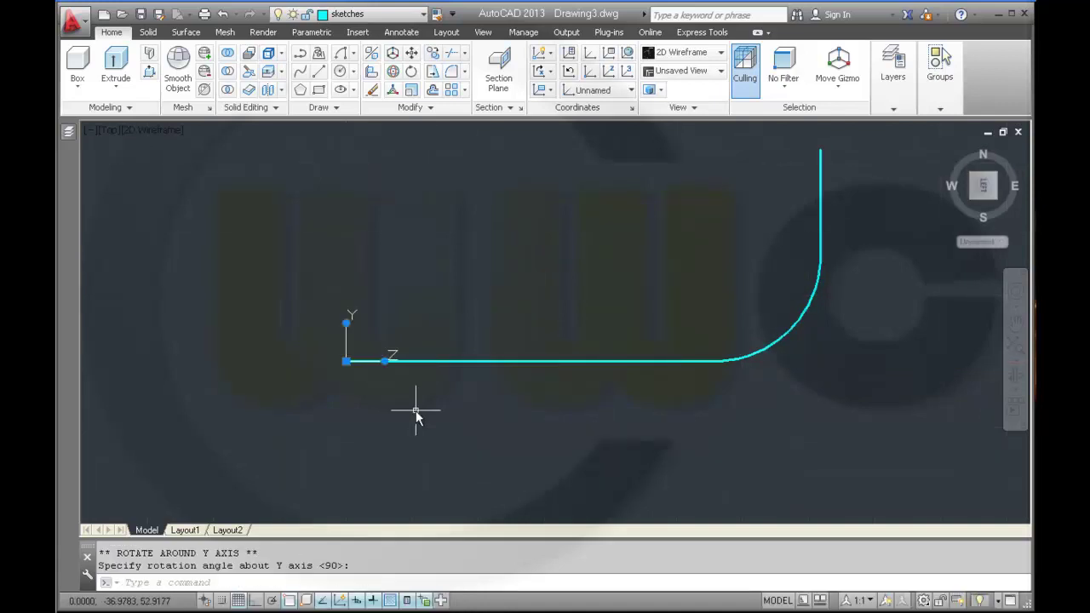
- Use the ViewCube to go to Top, then turn to the Right view so the profile stands vertical
{"action": "mouse_move", "coordinate": [631, 333]}
{"action": "middle_mouse_down", "text": "shift"}
{"action": "mouse_move", "coordinate": [568, 340]}
{"action": "mouse_move", "coordinate": [567, 233]}
{"action": "mouse_move", "coordinate": [569, 249]}
{"action": "middle_mouse_up", "text": "shift"}
{"action": "left_click", "coordinate": [984, 194]}
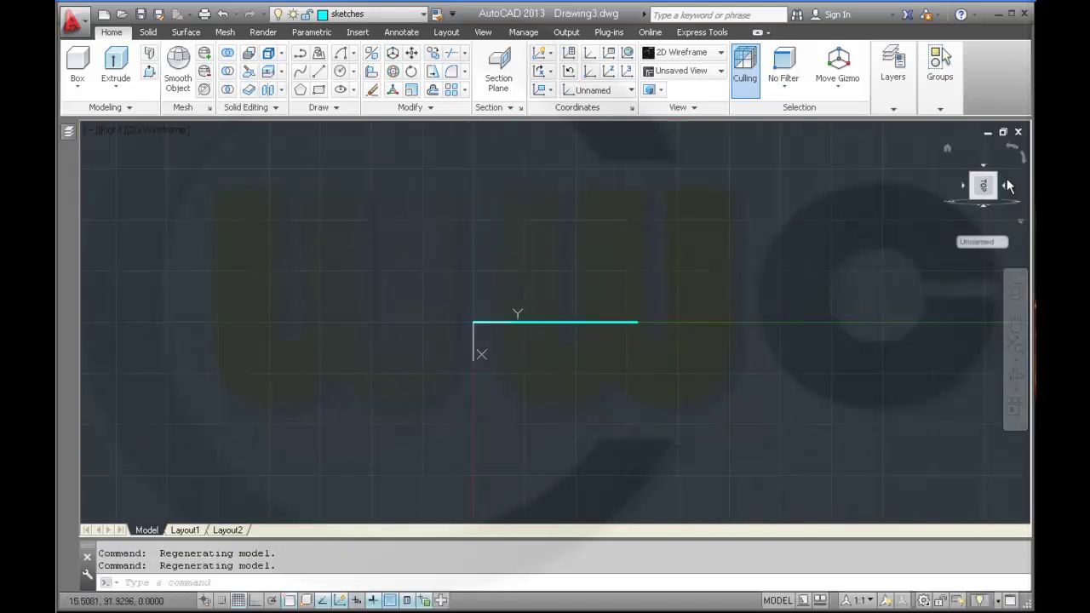
{"action": "left_click", "coordinate": [1013, 148]}
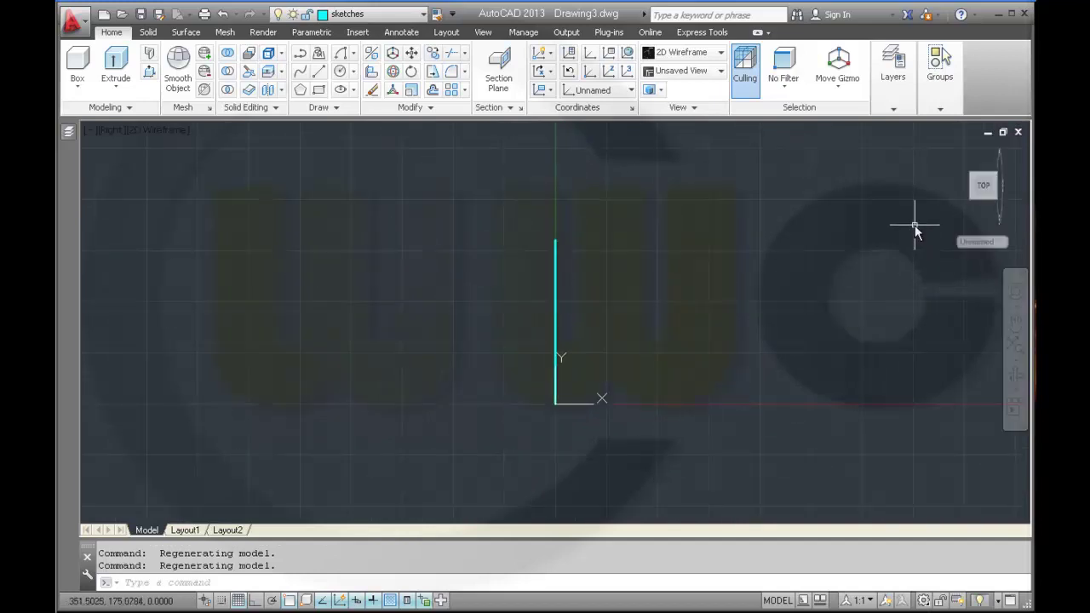
- Draw a 50-unit line from the profile's lower endpoint
{"action": "left_click", "coordinate": [321, 74]}
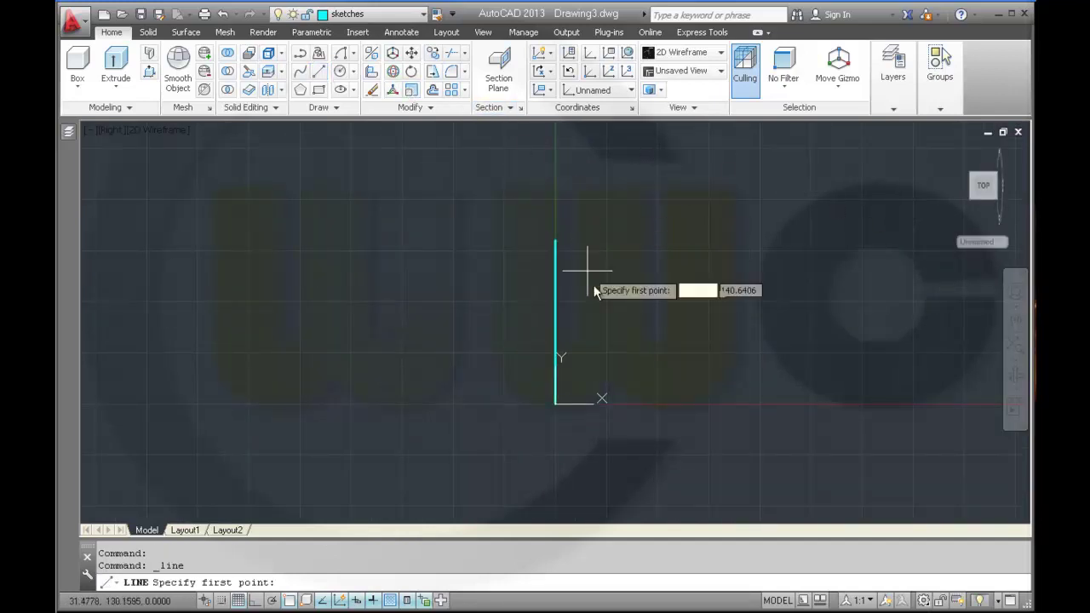
{"action": "left_click", "coordinate": [555, 405]}
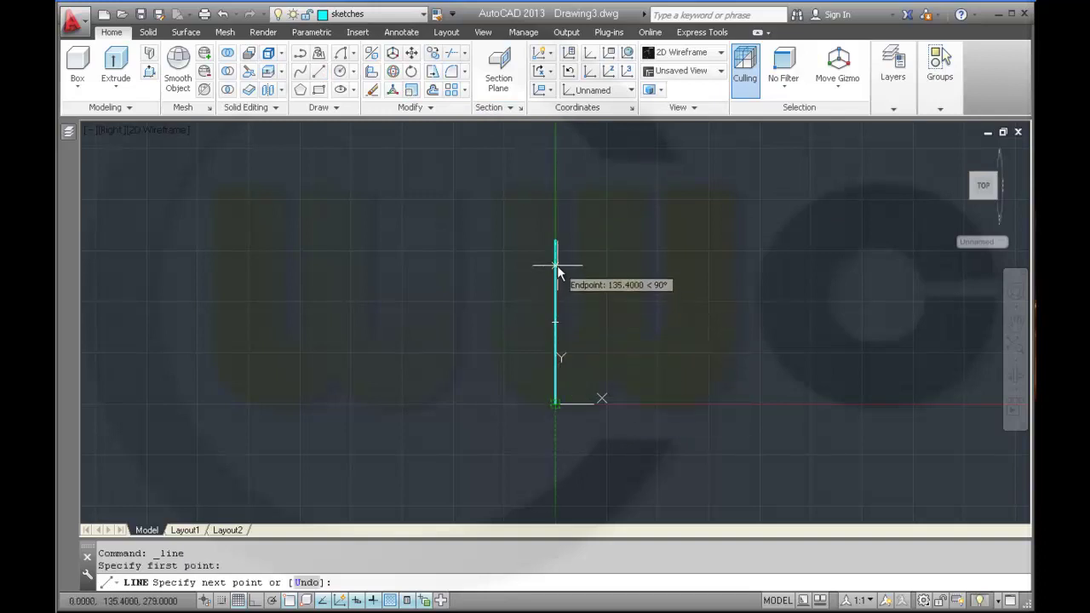
{"action": "type", "text": "50"}
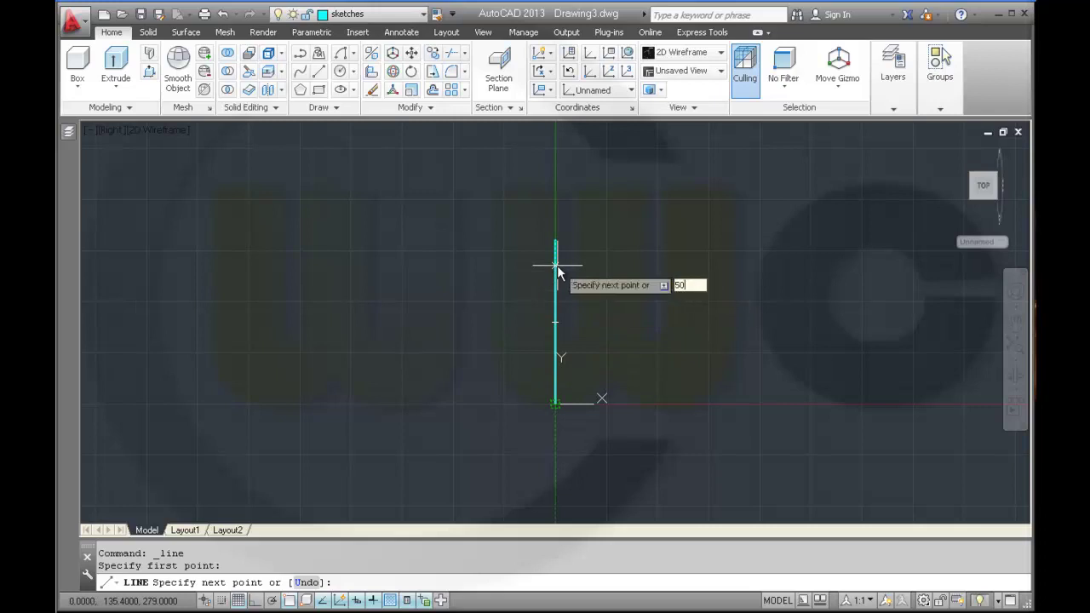
{"action": "key", "text": "Return"}
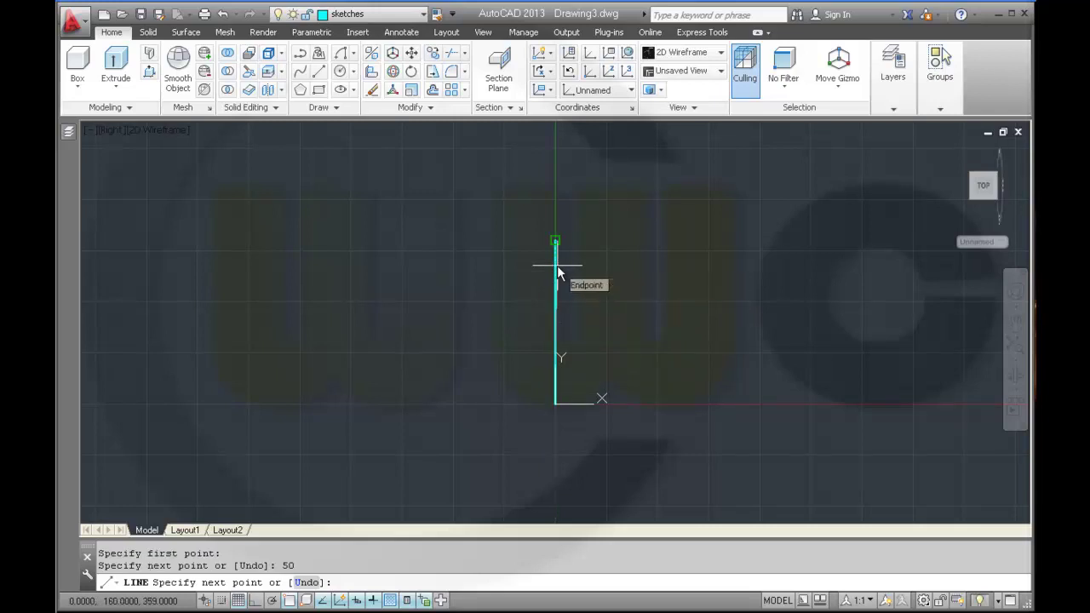
{"action": "key", "text": "Escape"}
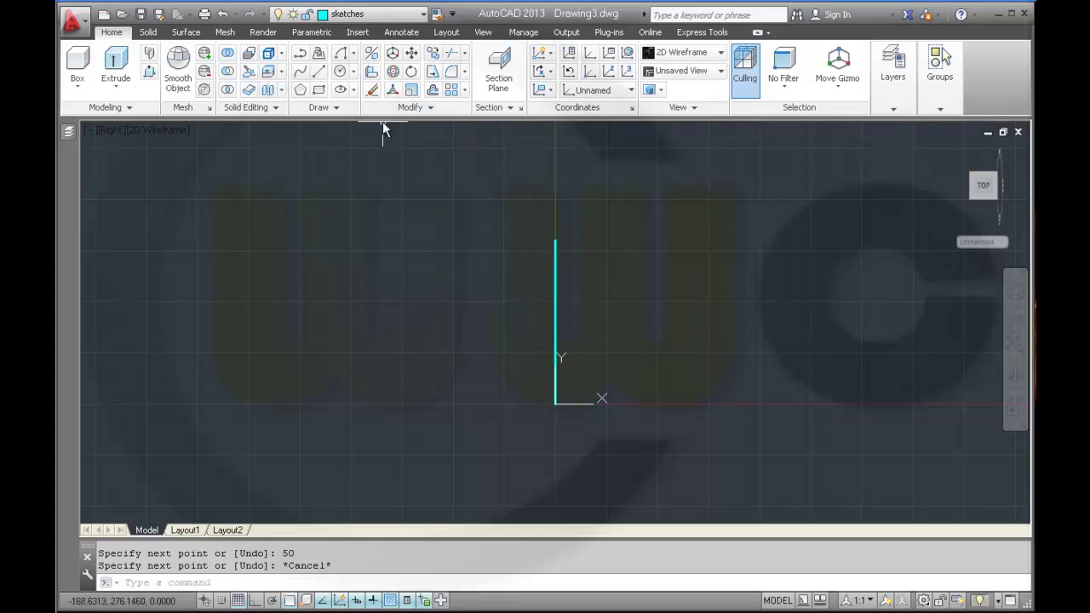
{"action": "left_click", "coordinate": [354, 52]}
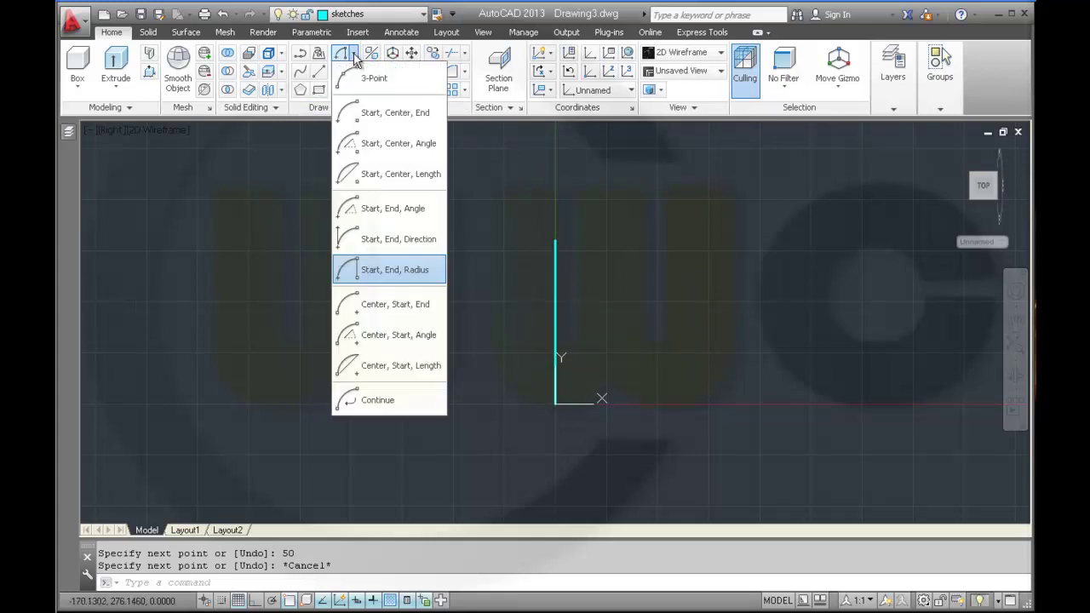
{"action": "left_click", "coordinate": [395, 269]}
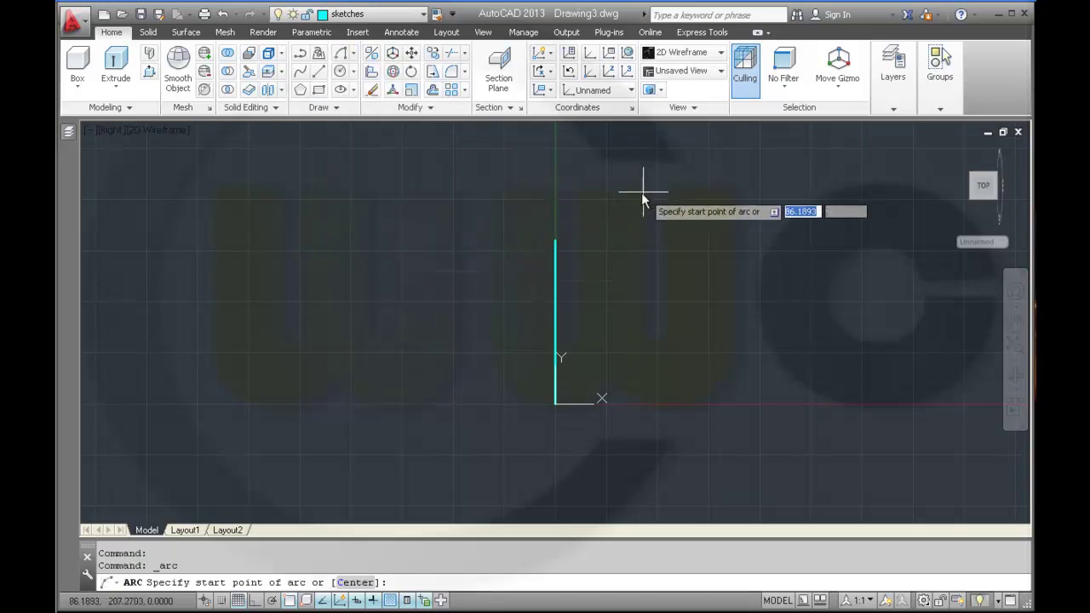
{"action": "left_click", "coordinate": [555, 315]}
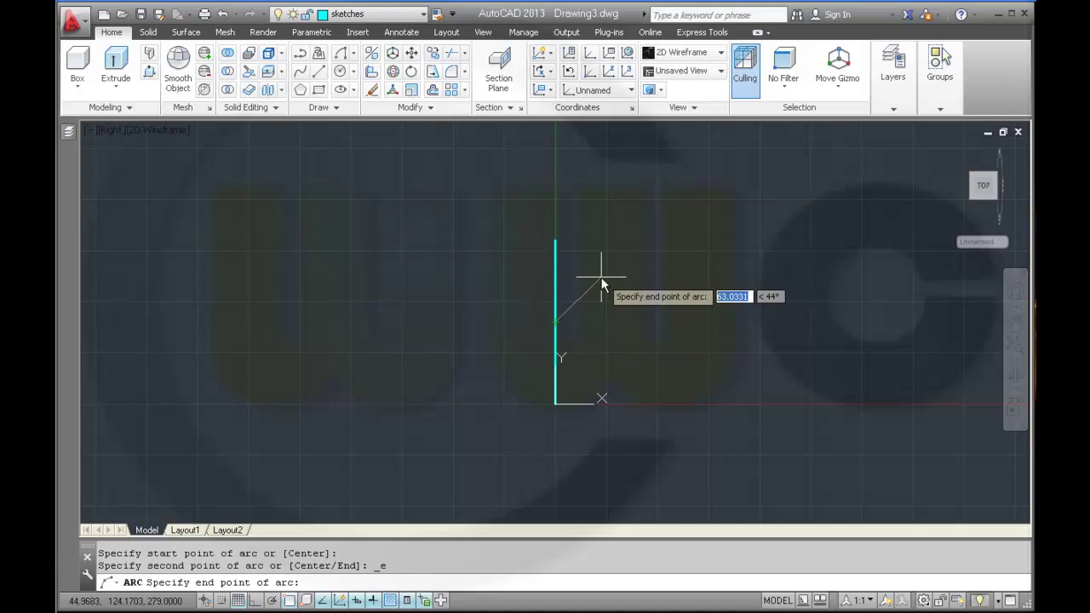
{"action": "type", "text": "@"}
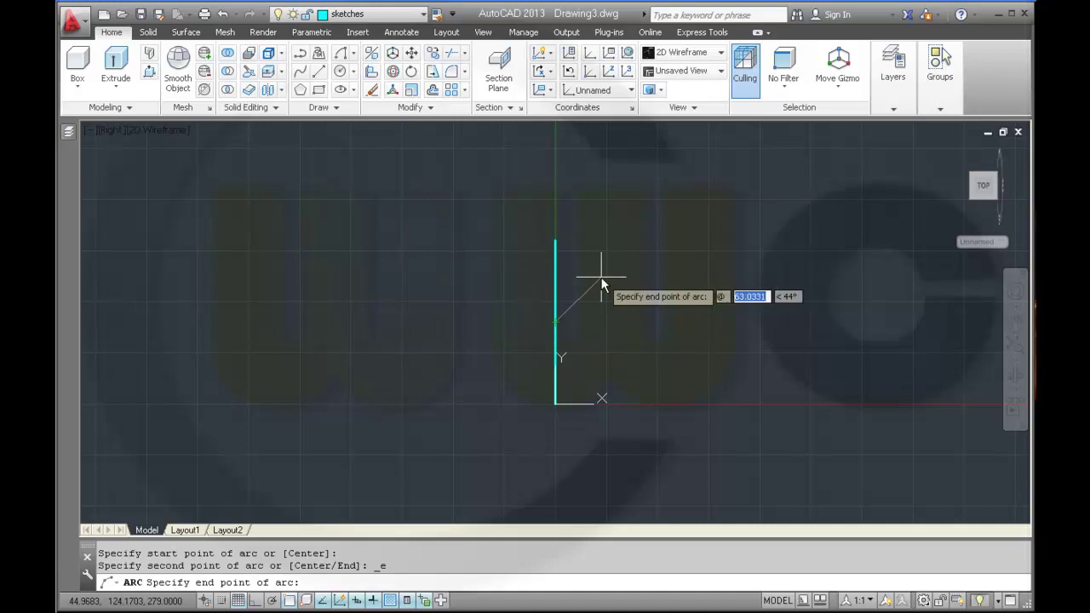
{"action": "type", "text": "50"}
{"action": "key", "text": "Tab"}
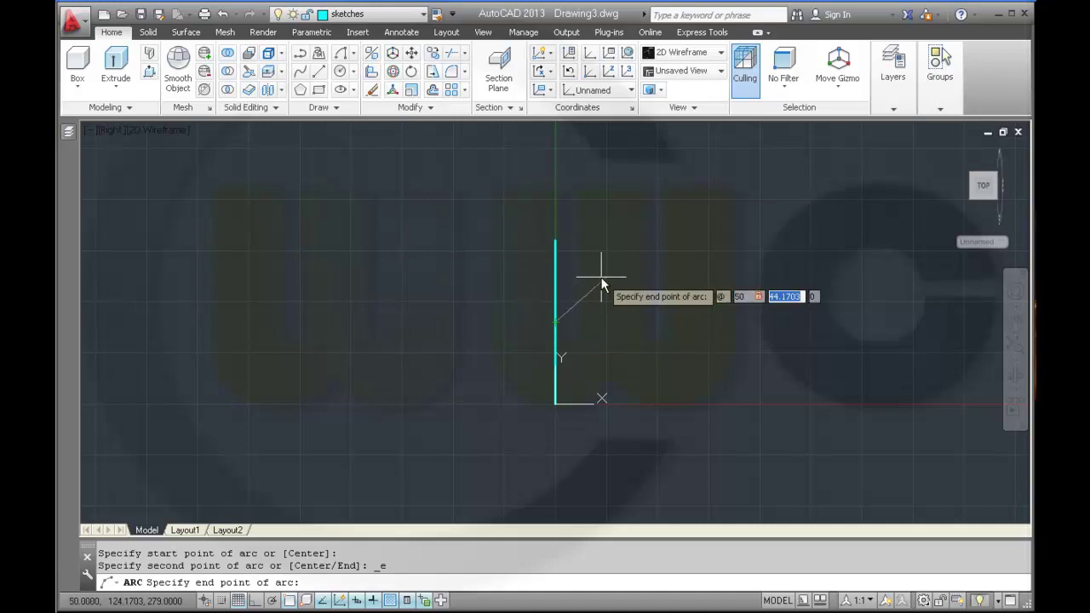
{"action": "type", "text": "50"}
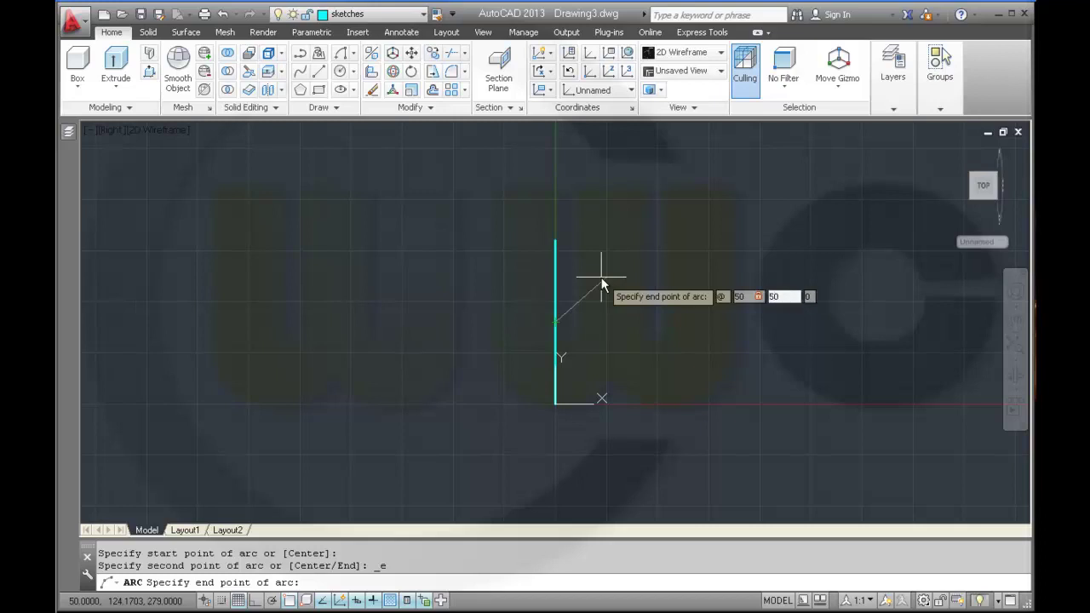
{"action": "key", "text": "Return"}
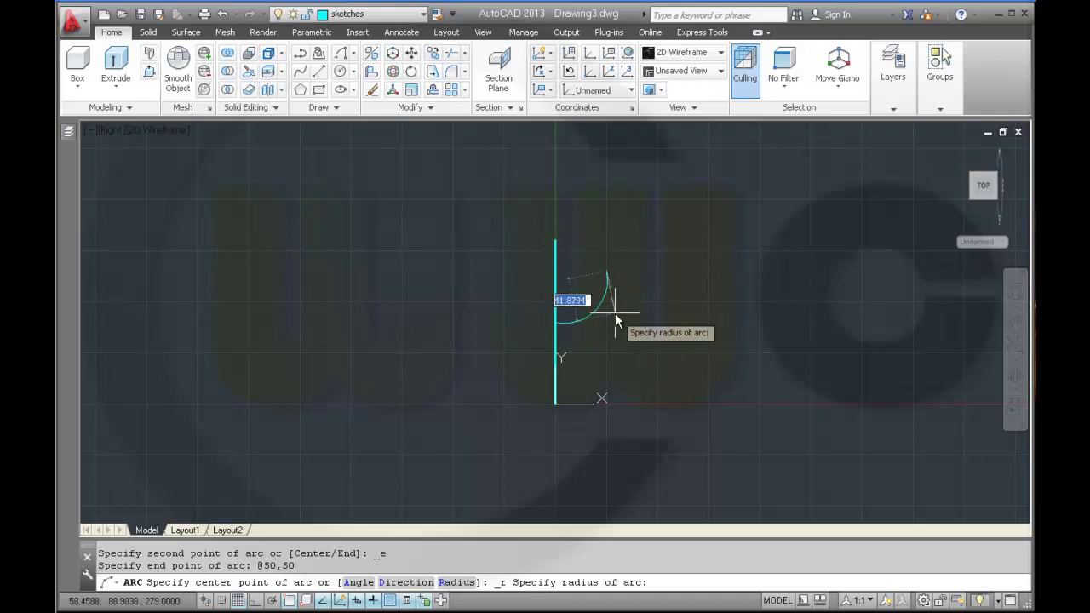
{"action": "type", "text": "50"}
{"action": "key", "text": "Return"}
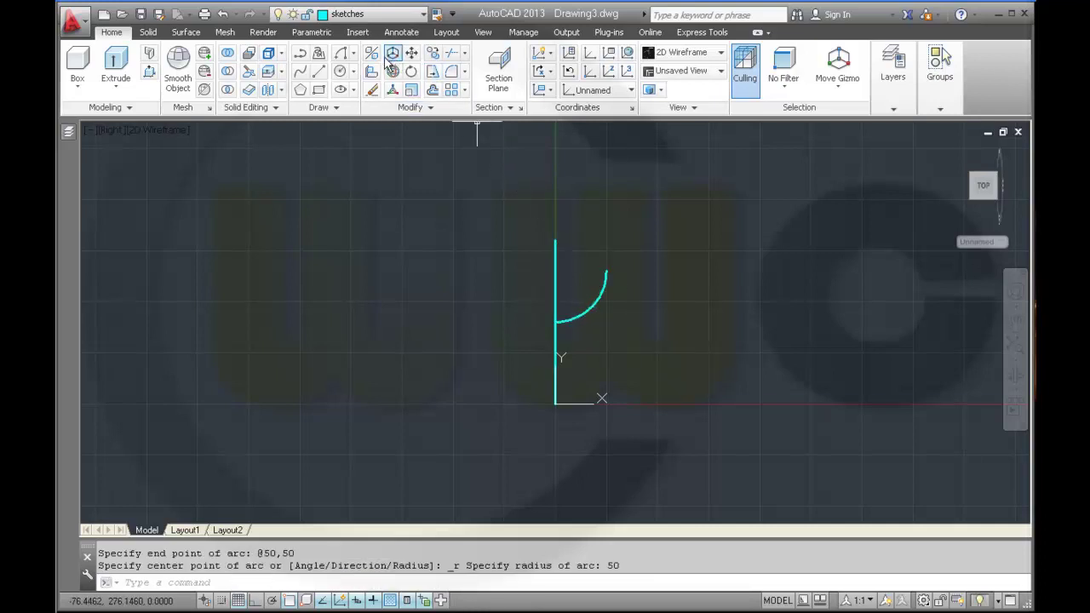
- Rotate the quarter arc 90° about the line's top endpoint with Ortho on
{"action": "left_click", "coordinate": [341, 53]}
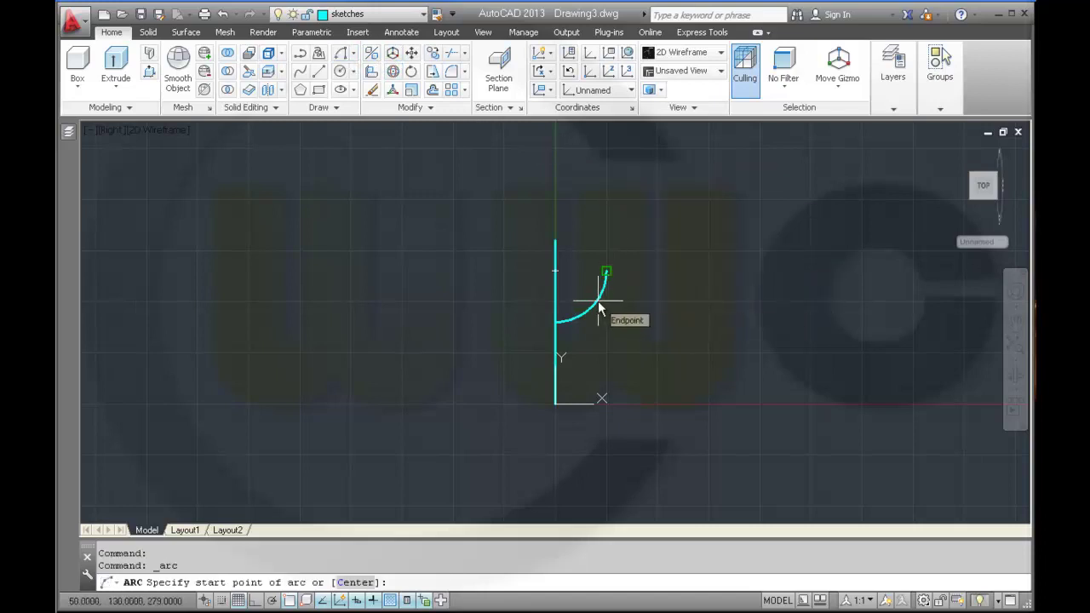
{"action": "left_click", "coordinate": [413, 72]}
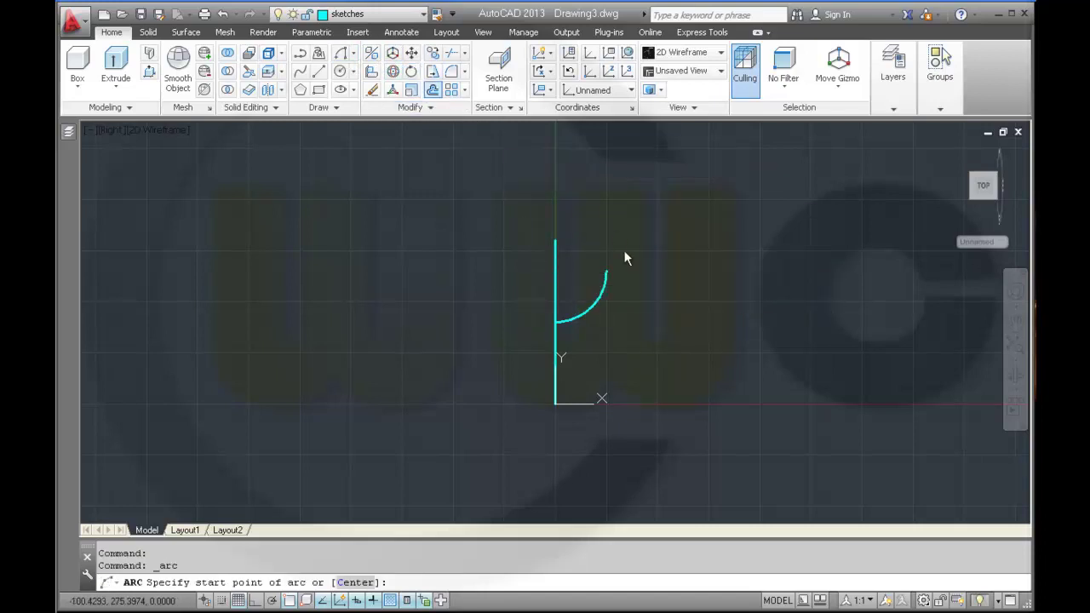
{"action": "left_click", "coordinate": [597, 308]}
{"action": "key", "text": "Return"}
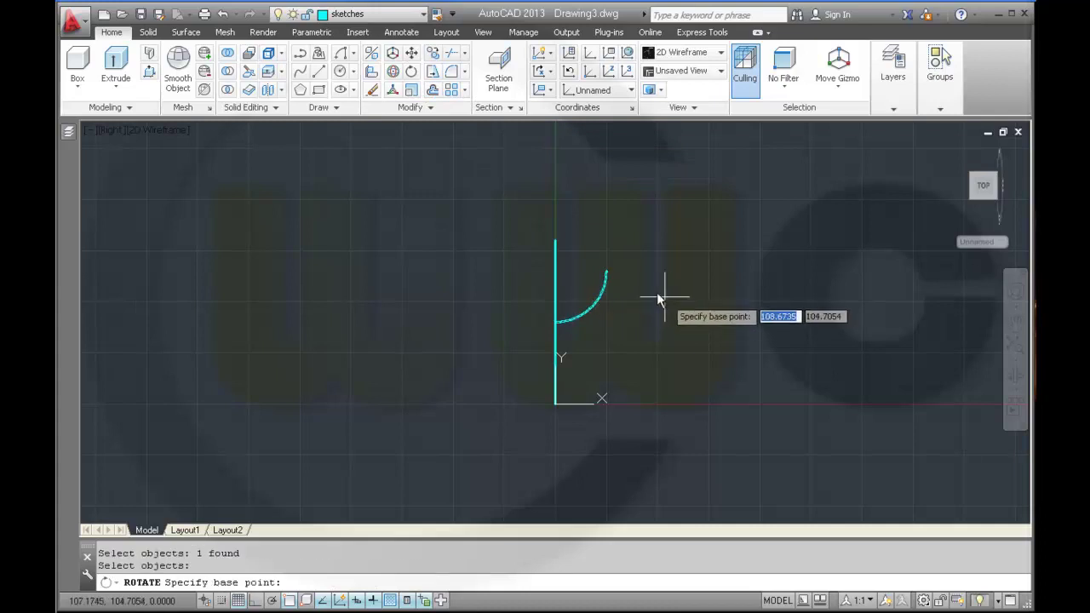
{"action": "left_click", "coordinate": [556, 278]}
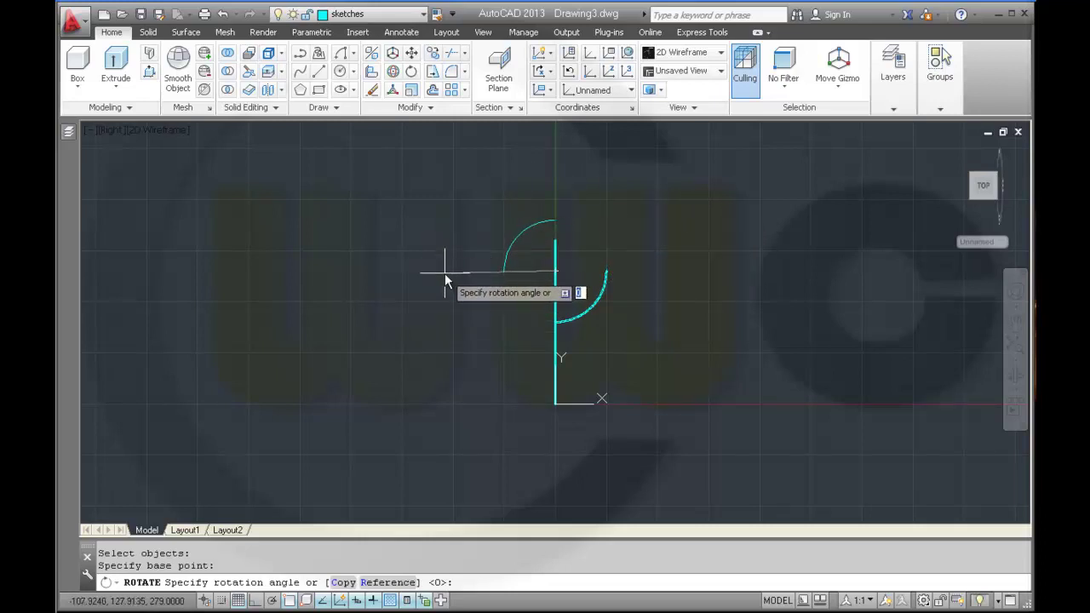
{"action": "left_click", "coordinate": [256, 601]}
{"action": "left_click", "coordinate": [462, 344]}
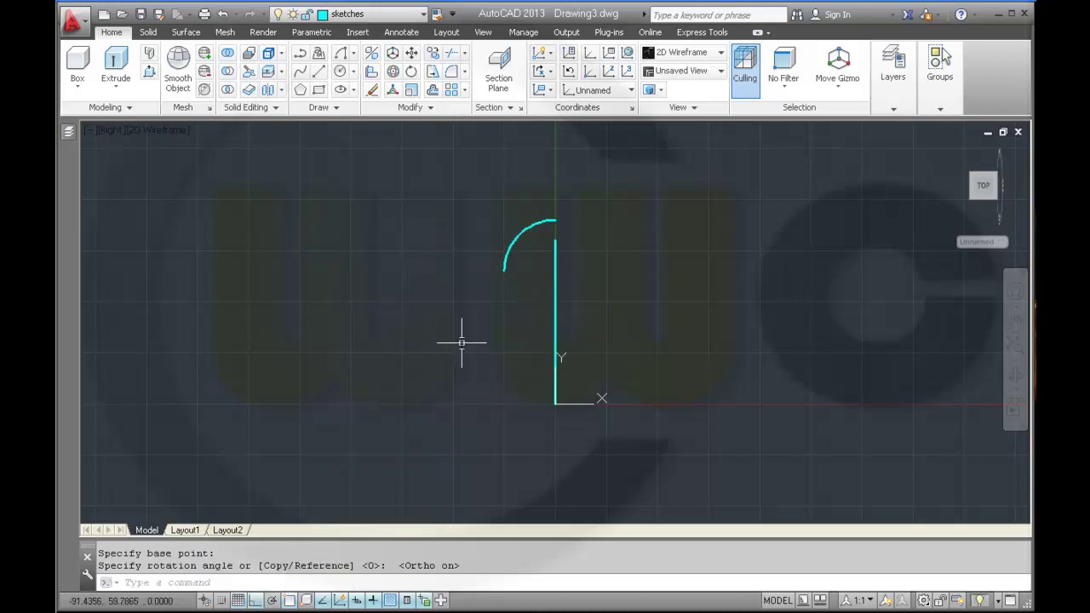
- Move the arc by its endpoint against the vertical line and orbit to check
{"action": "left_click", "coordinate": [413, 54]}
{"action": "left_click", "coordinate": [530, 229]}
{"action": "key", "text": "Return"}
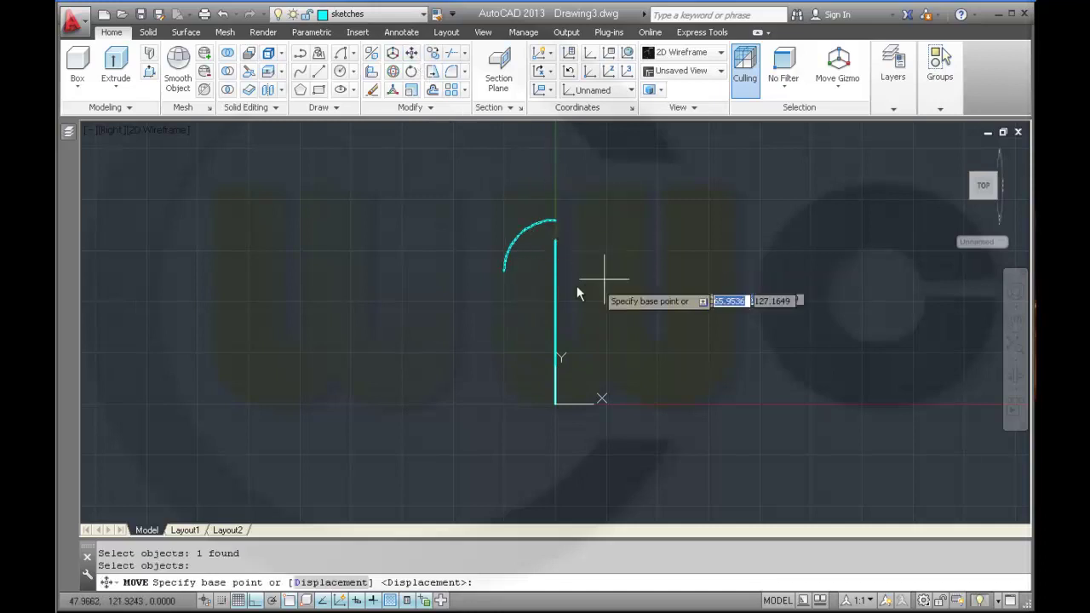
{"action": "left_click", "coordinate": [505, 272]}
{"action": "left_click", "coordinate": [553, 323]}
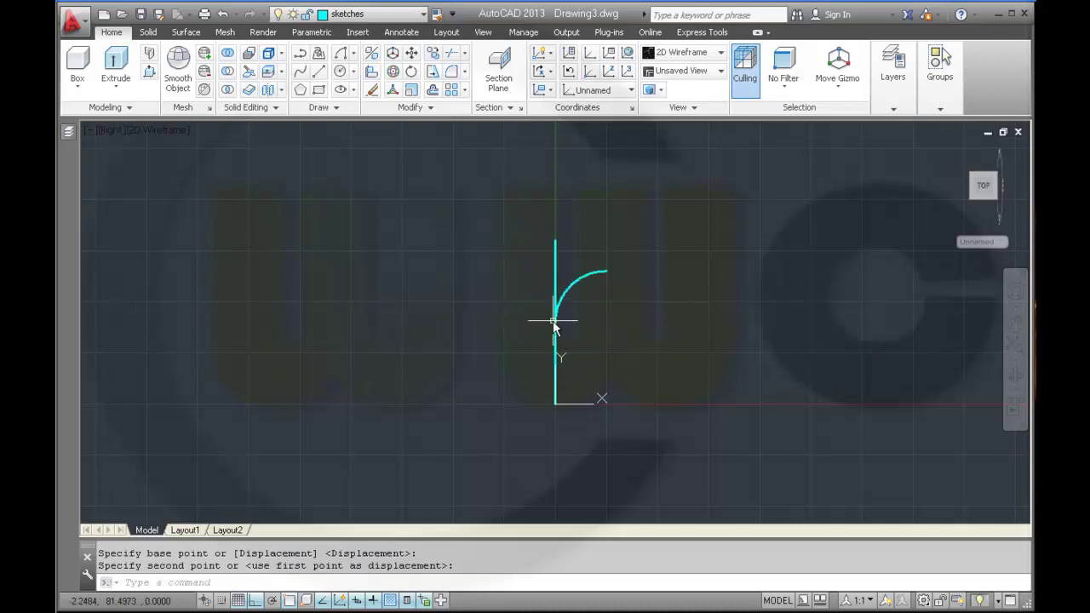
{"action": "key", "text": "Escape"}
{"action": "middle_click_drag", "start_coordinate": [670, 346], "coordinate": [657, 290], "text": "shift"}
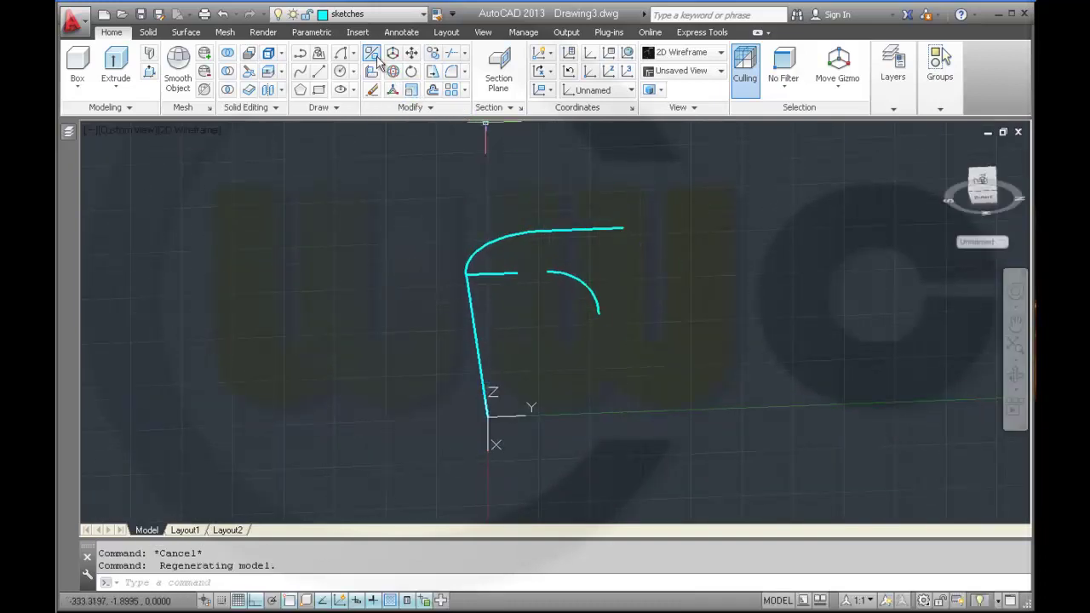
- Move the arc again so its end meets the main profile line
{"action": "left_click", "coordinate": [413, 54]}
{"action": "left_click", "coordinate": [569, 277]}
{"action": "key", "text": "Return"}
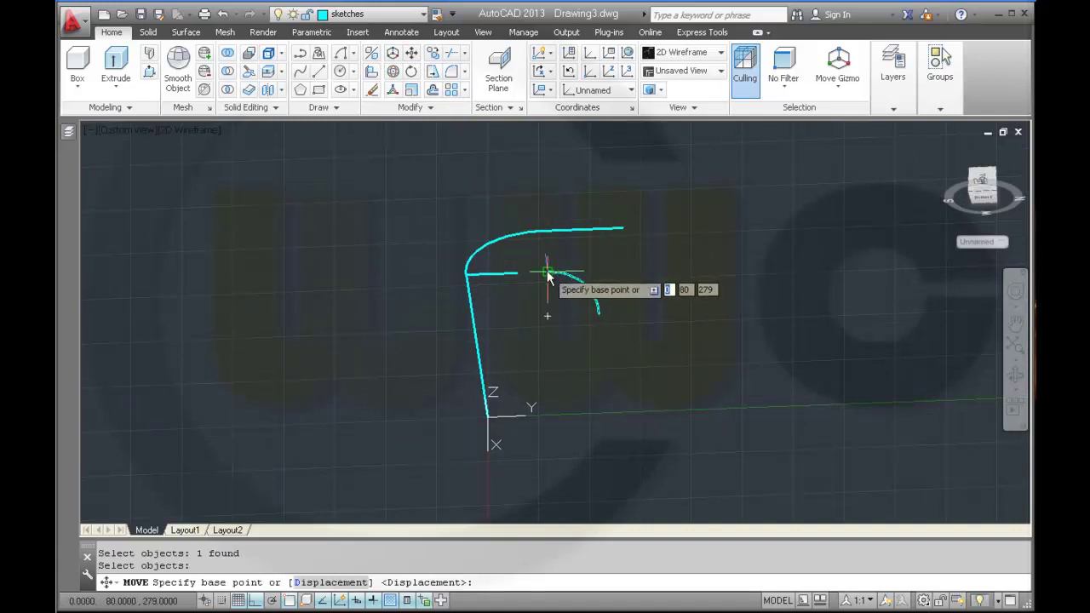
{"action": "left_click", "coordinate": [548, 273]}
{"action": "left_click", "coordinate": [516, 272]}
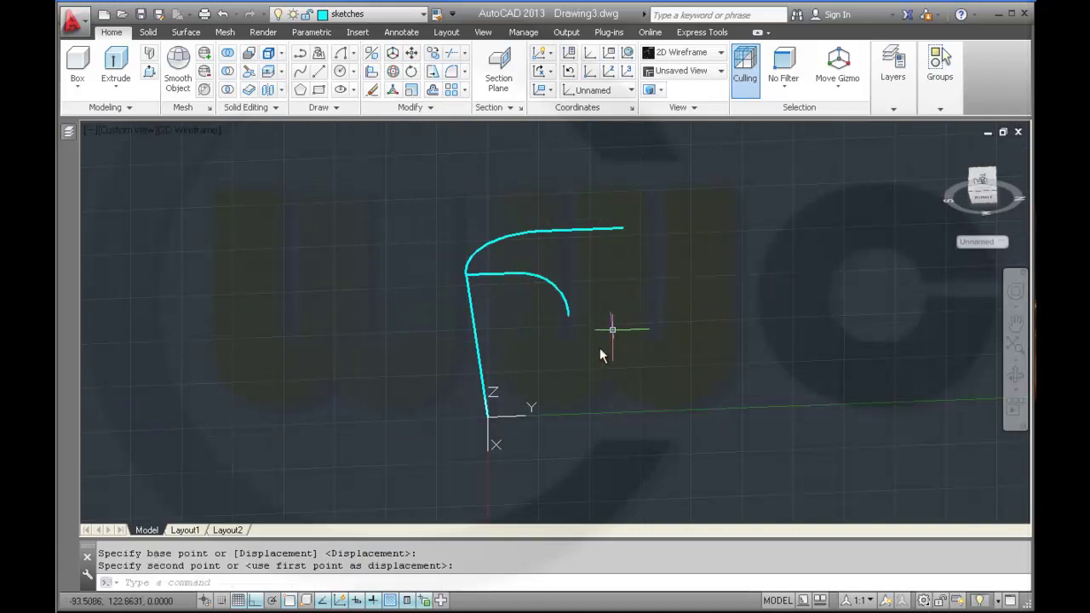
{"action": "middle_click_drag", "start_coordinate": [575, 360], "coordinate": [539, 330], "text": "shift"}
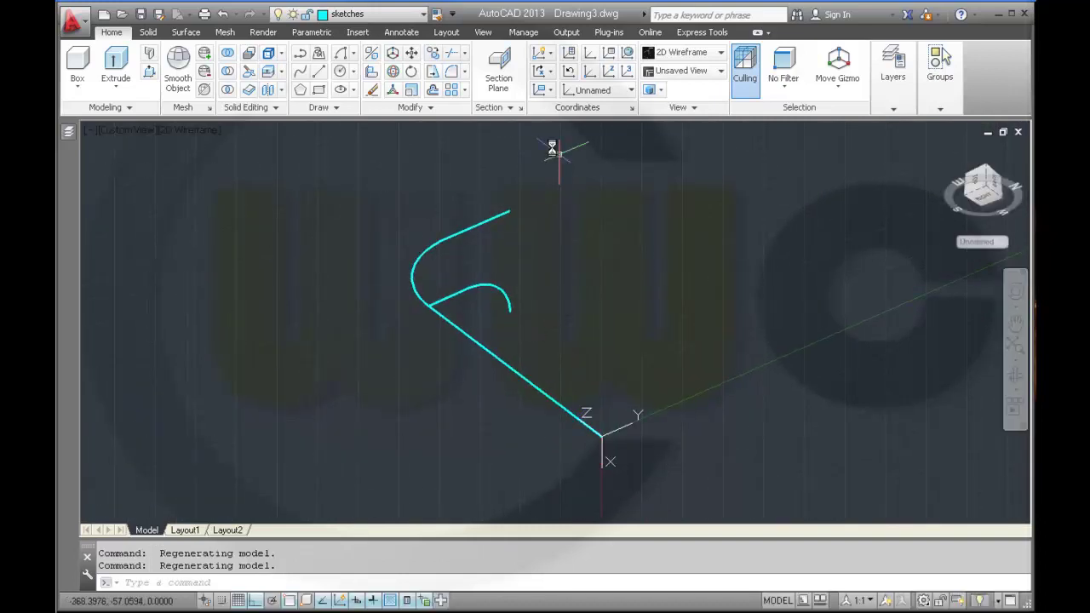
- Join the short line and the radius-50 arc into one polyline
{"action": "left_click", "coordinate": [438, 109]}
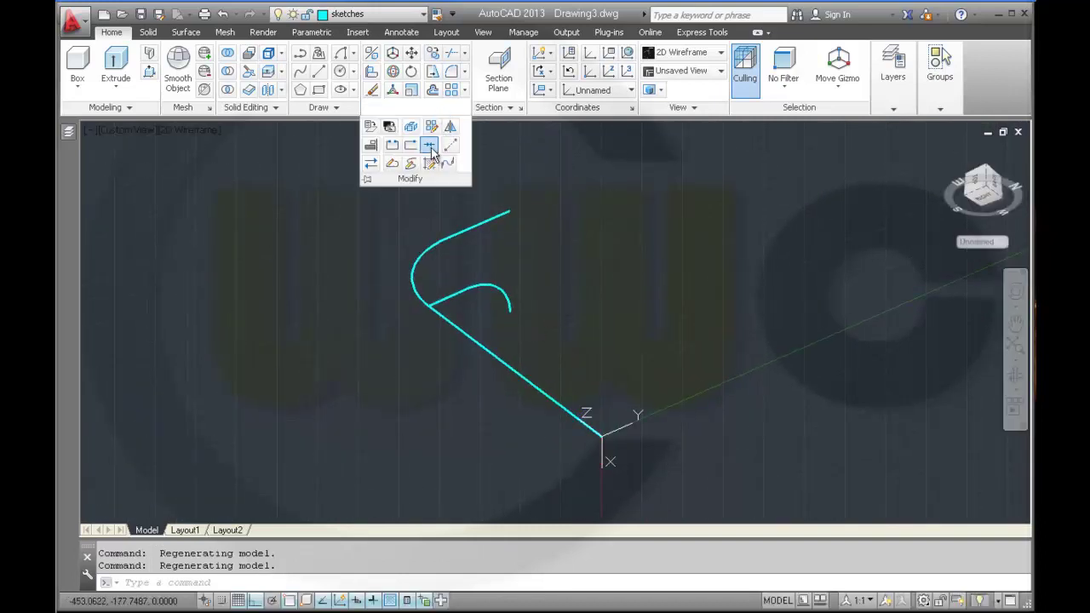
{"action": "left_click", "coordinate": [429, 144]}
{"action": "left_click", "coordinate": [459, 290]}
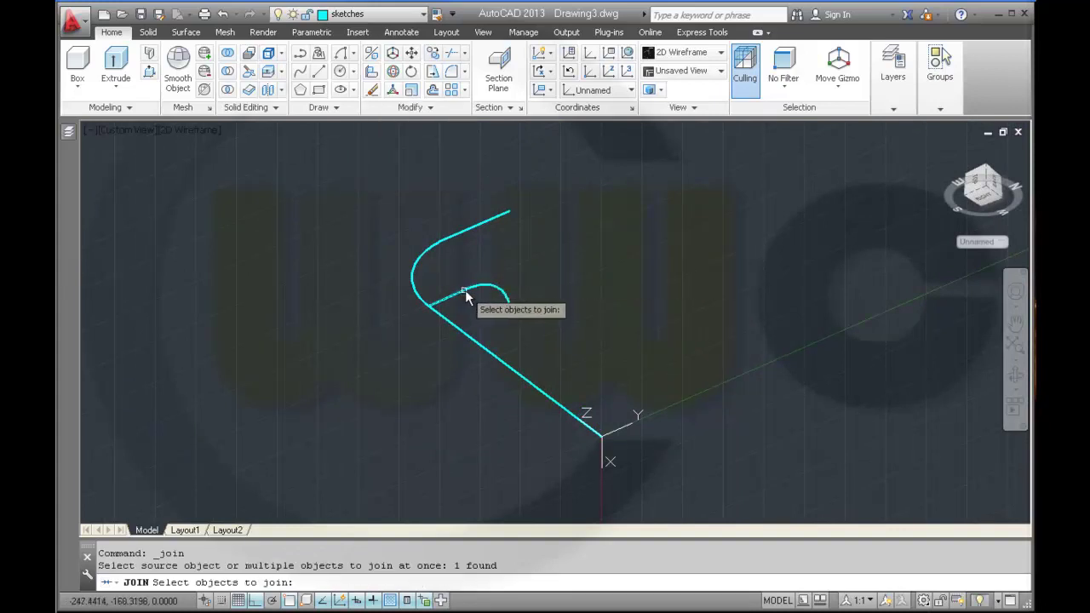
{"action": "left_click", "coordinate": [499, 290]}
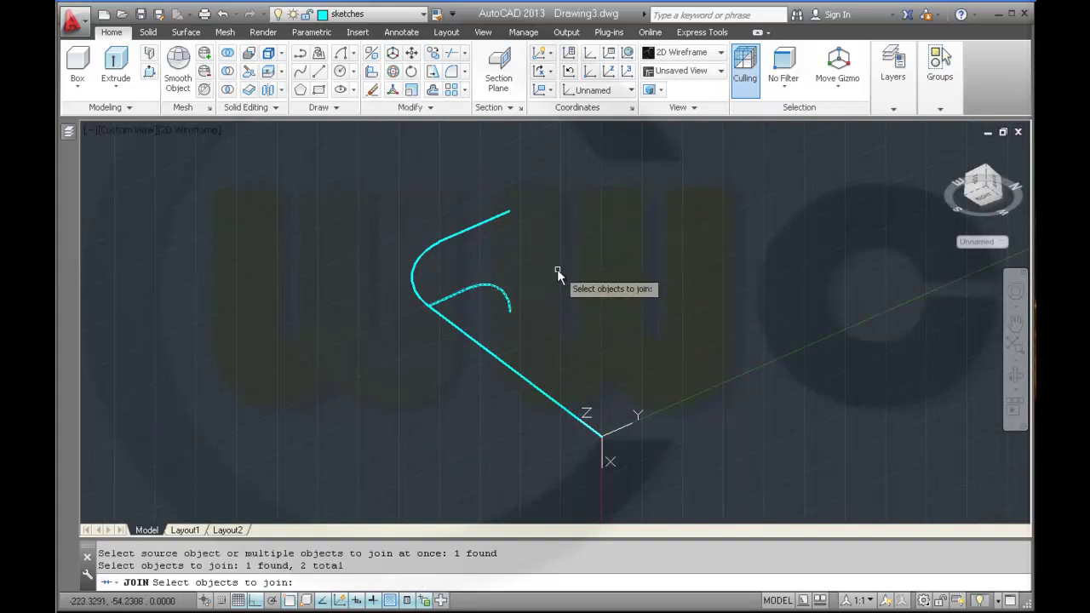
{"action": "key", "text": "Return"}
- Move the polyline from its bend endpoint to the UCS origin
{"action": "left_click", "coordinate": [412, 53]}
{"action": "left_click", "coordinate": [464, 291]}
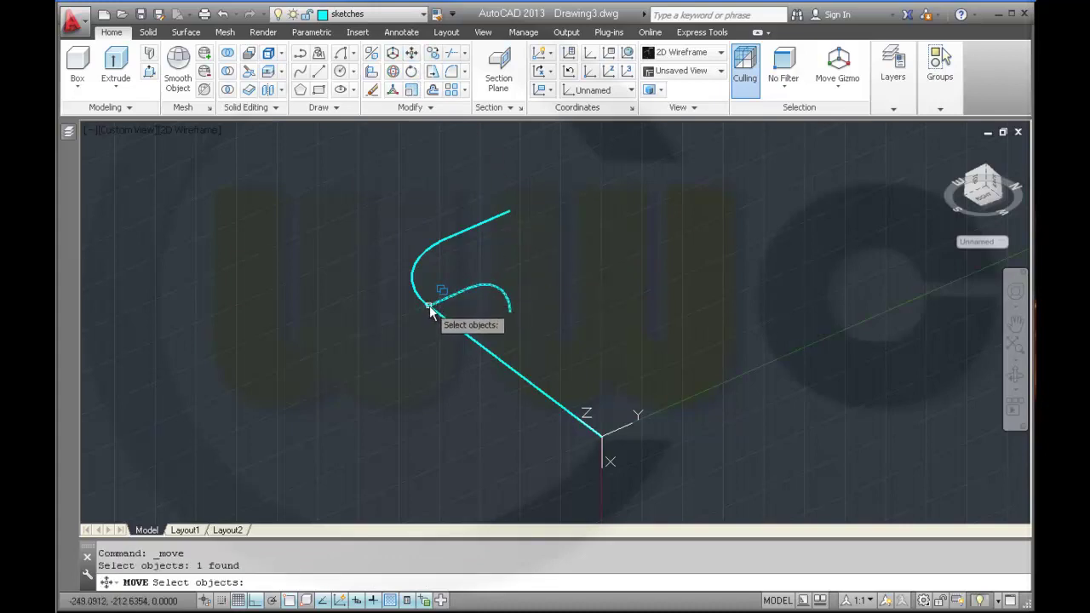
{"action": "key", "text": "Return"}
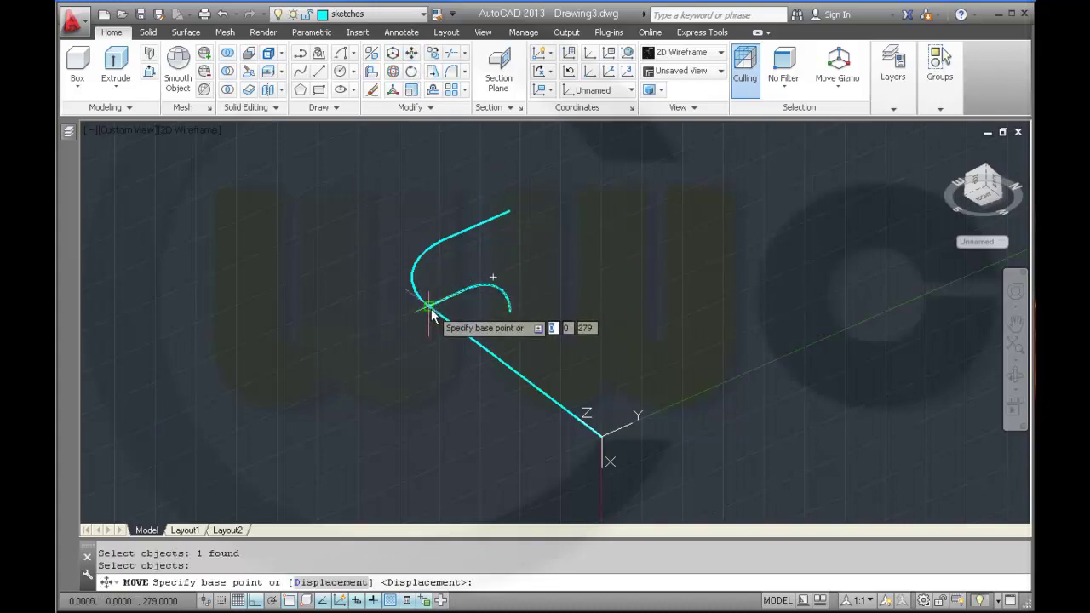
{"action": "left_click", "coordinate": [431, 315]}
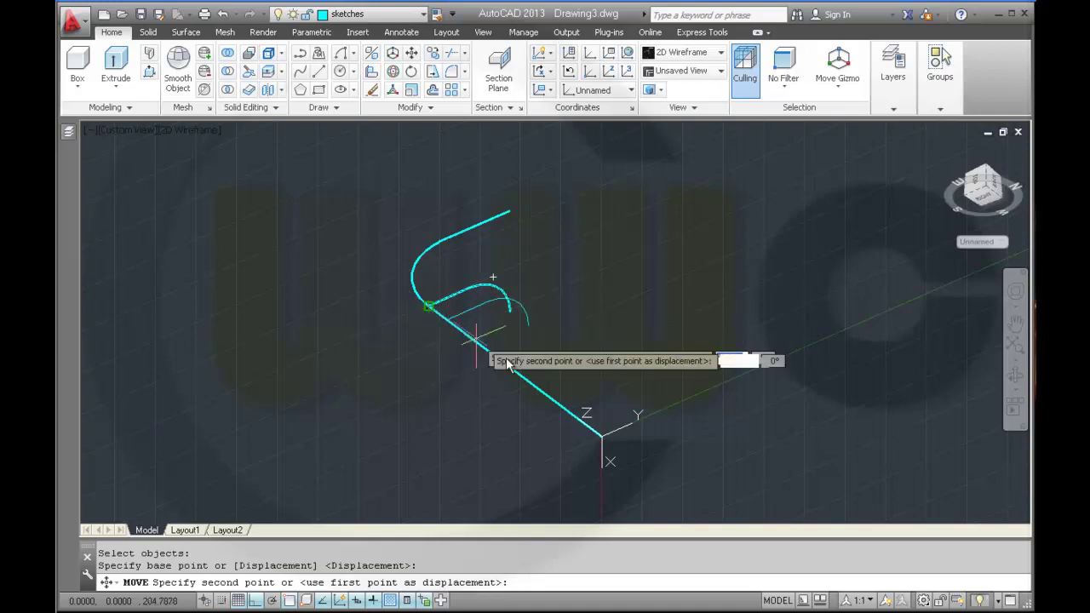
{"action": "left_click", "coordinate": [601, 438]}
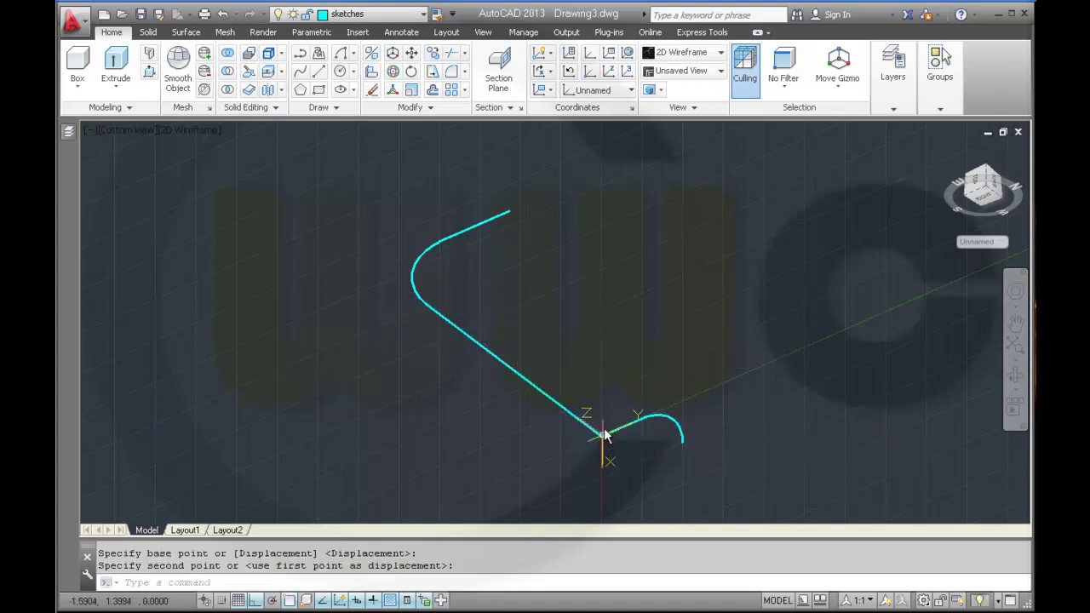
{"action": "middle_click_drag", "start_coordinate": [499, 418], "coordinate": [509, 446], "text": "shift"}
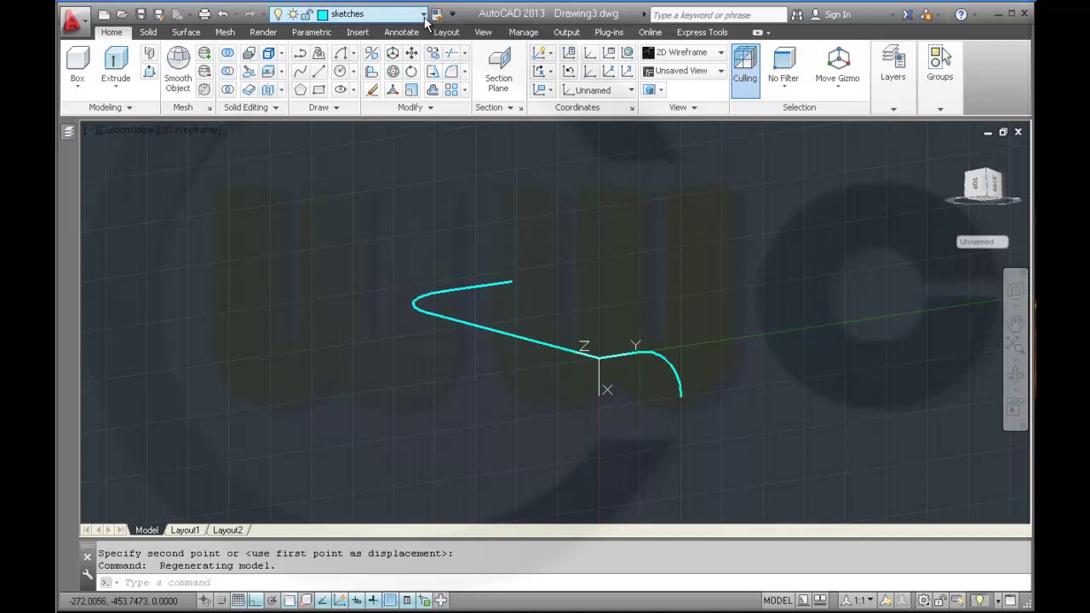
- Make surfaces the current layer and extrude the long profile curve into a surface
{"action": "key", "text": "Down"}
{"action": "left_click", "coordinate": [184, 33]}
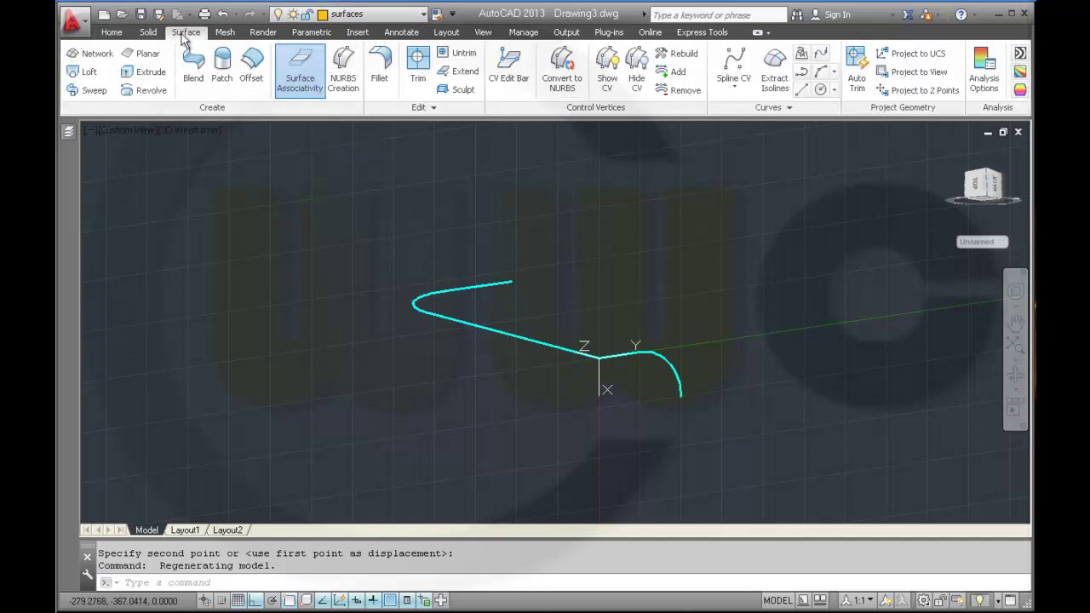
{"action": "left_click", "coordinate": [151, 75]}
{"action": "left_click", "coordinate": [659, 355]}
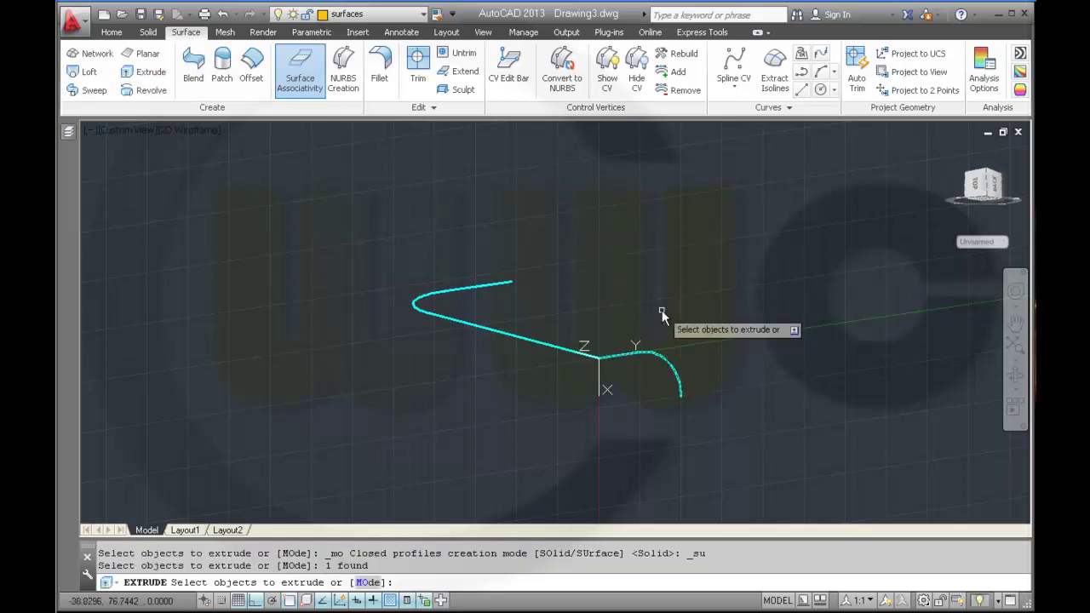
{"action": "right_click", "coordinate": [661, 312]}
{"action": "left_click", "coordinate": [677, 317]}
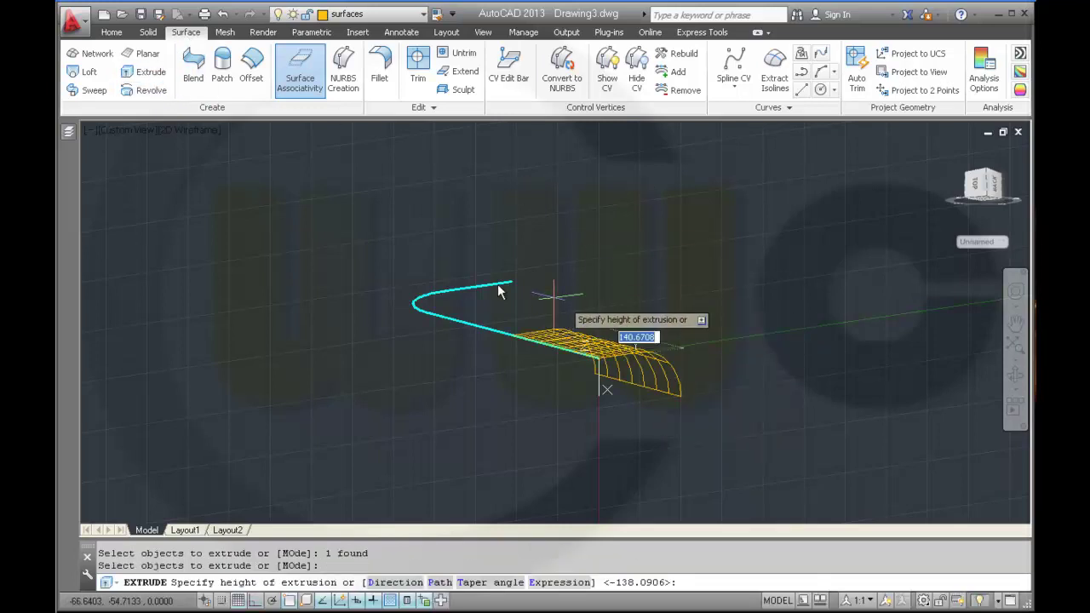
{"action": "left_click", "coordinate": [370, 240]}
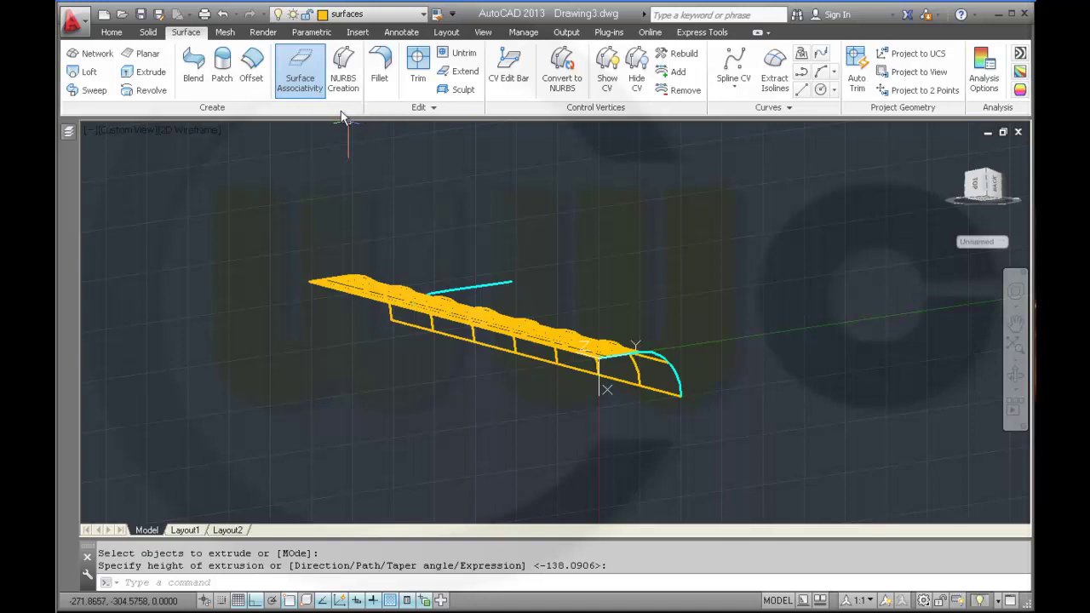
- Extrude the arc curve into a second surface with Ortho on
{"action": "left_click", "coordinate": [147, 72]}
{"action": "left_click", "coordinate": [490, 285]}
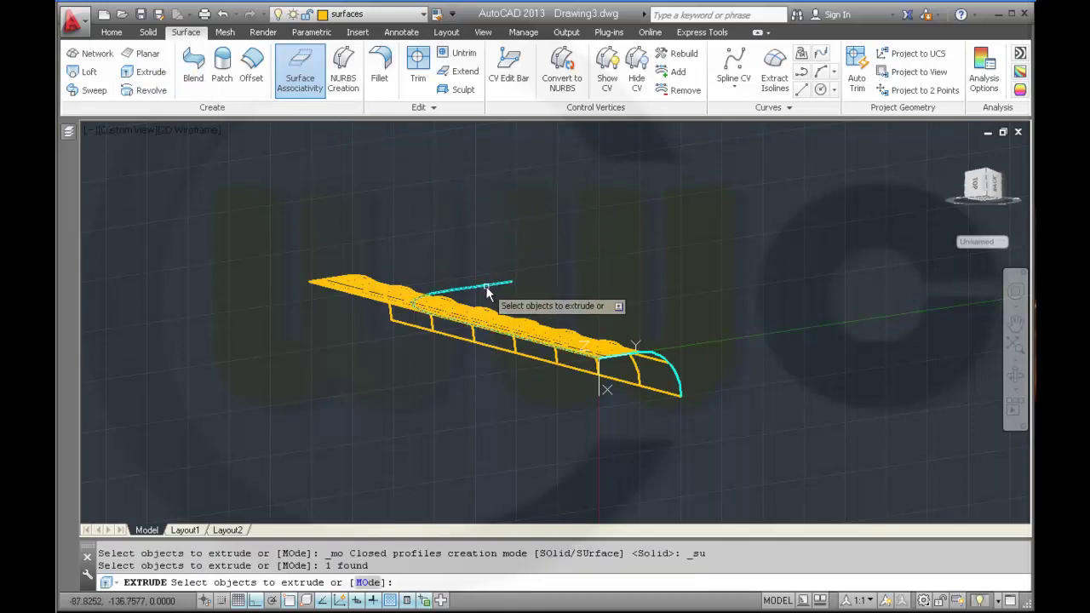
{"action": "right_click", "coordinate": [491, 243]}
{"action": "left_click", "coordinate": [515, 252]}
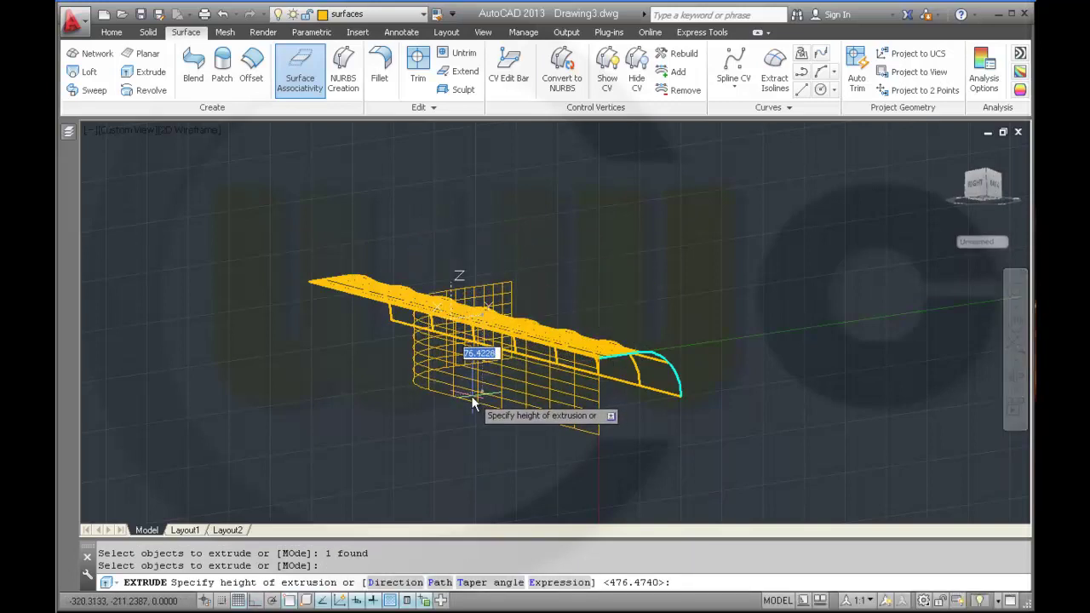
{"action": "middle_click_drag", "start_coordinate": [471, 396], "coordinate": [597, 452], "text": "shift"}
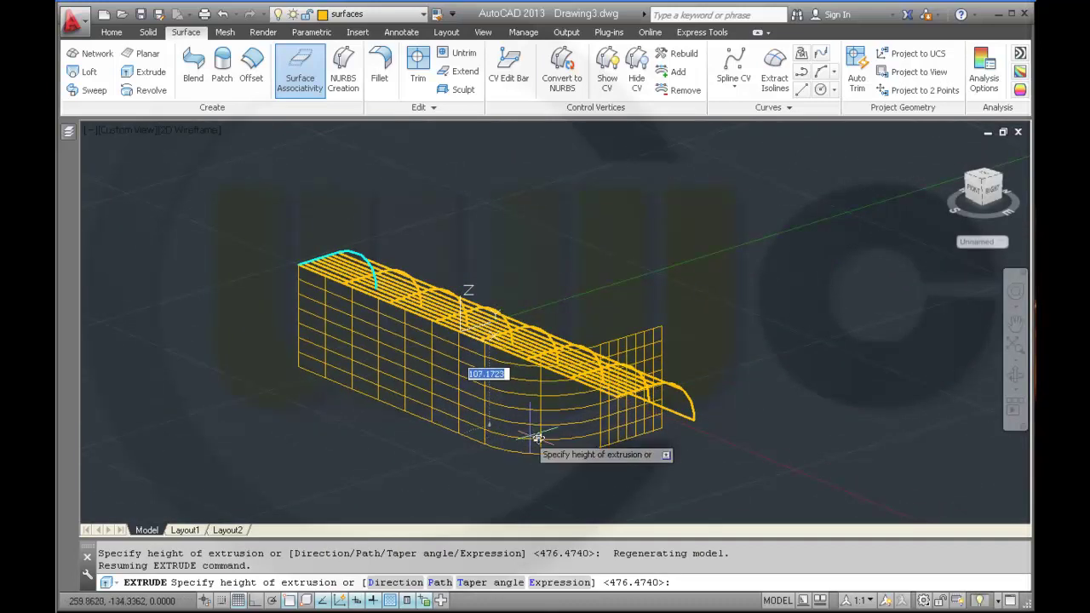
{"action": "middle_click_drag", "start_coordinate": [549, 432], "coordinate": [523, 484], "text": "shift"}
{"action": "key", "text": "F8"}
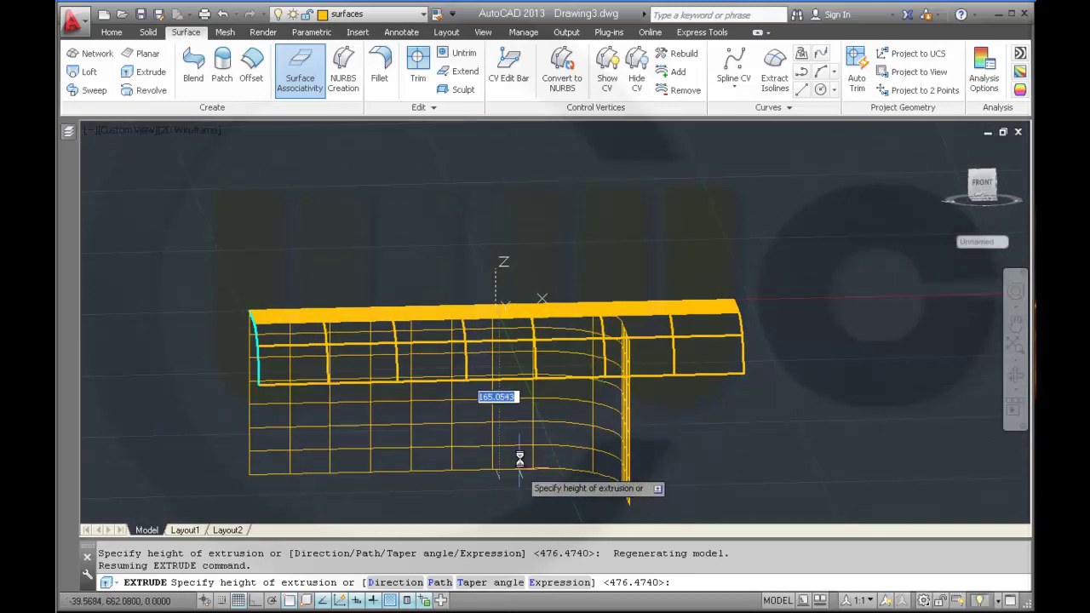
{"action": "left_click", "coordinate": [537, 432]}
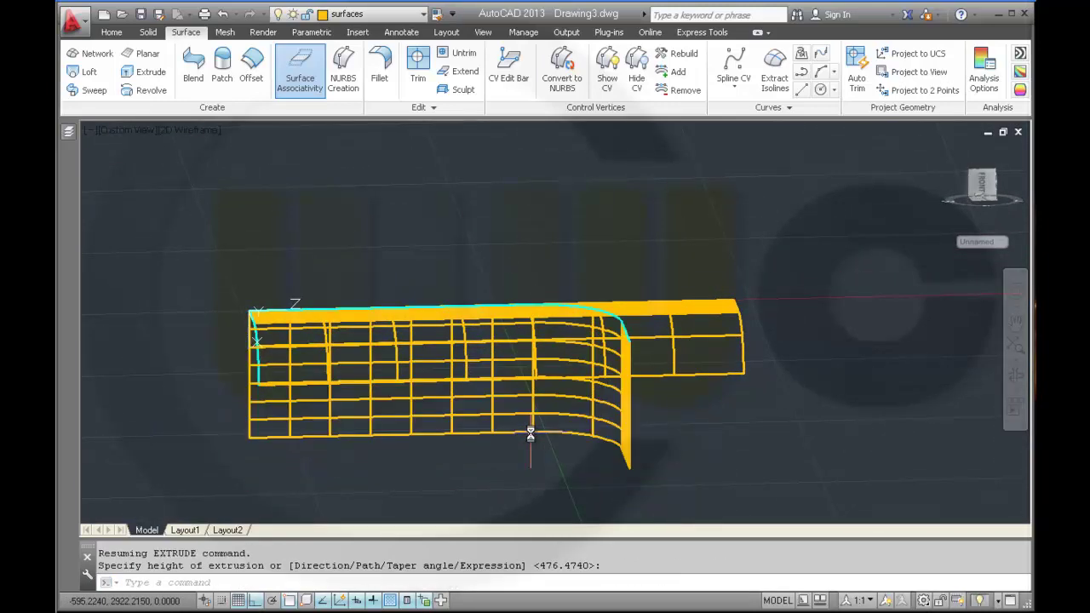
{"action": "middle_click_drag", "start_coordinate": [671, 434], "coordinate": [681, 358], "text": "shift"}
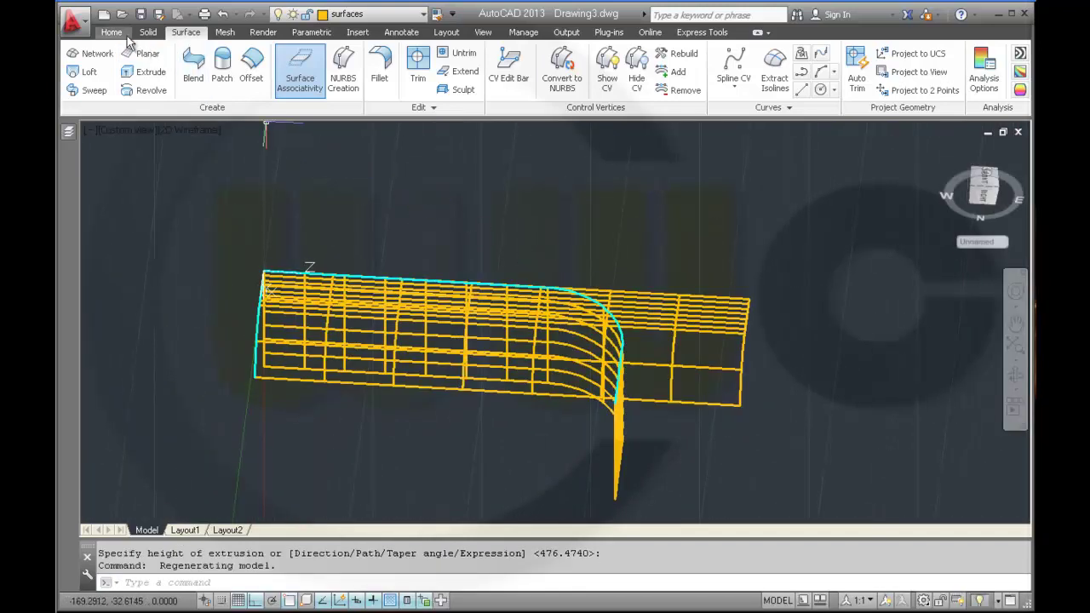
- Apply Solid Intersect to both extruded surfaces and orbit to inspect the resulting curve
{"action": "left_click", "coordinate": [112, 32]}
{"action": "left_click", "coordinate": [148, 32]}
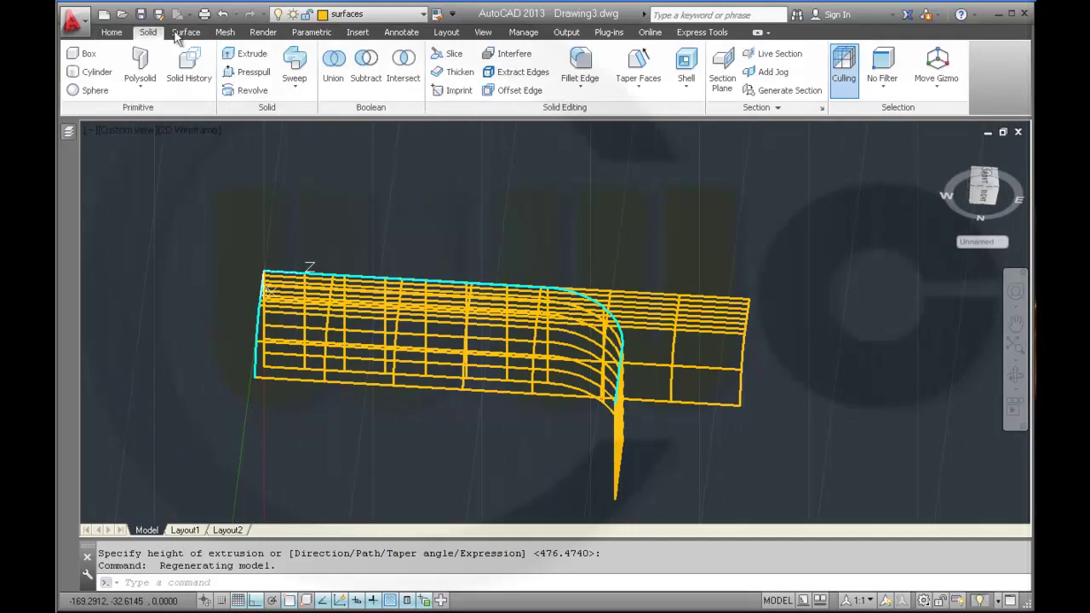
{"action": "left_click", "coordinate": [404, 66]}
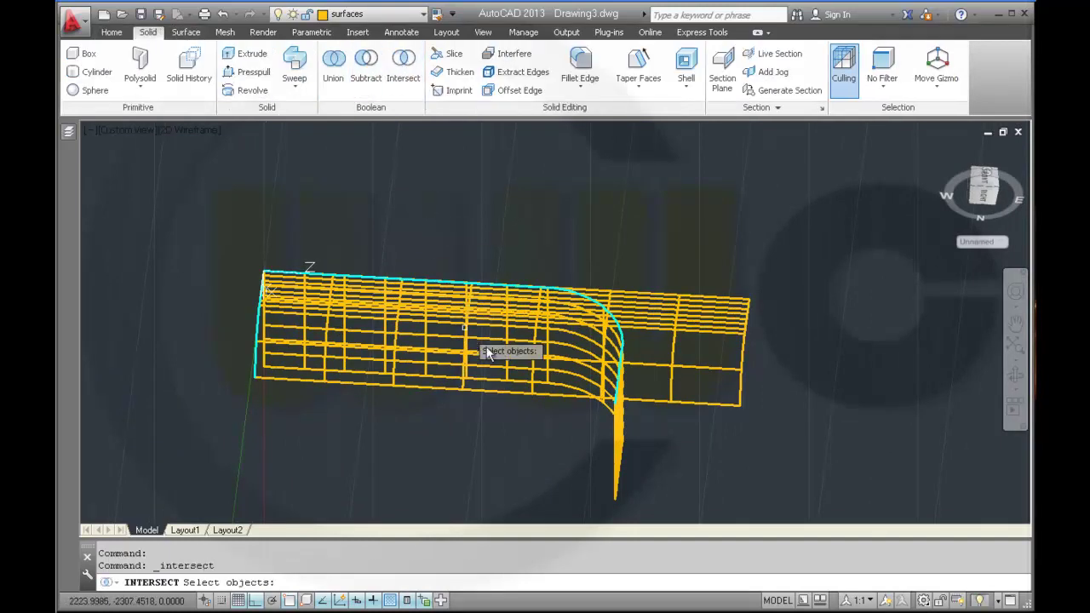
{"action": "left_click", "coordinate": [684, 403]}
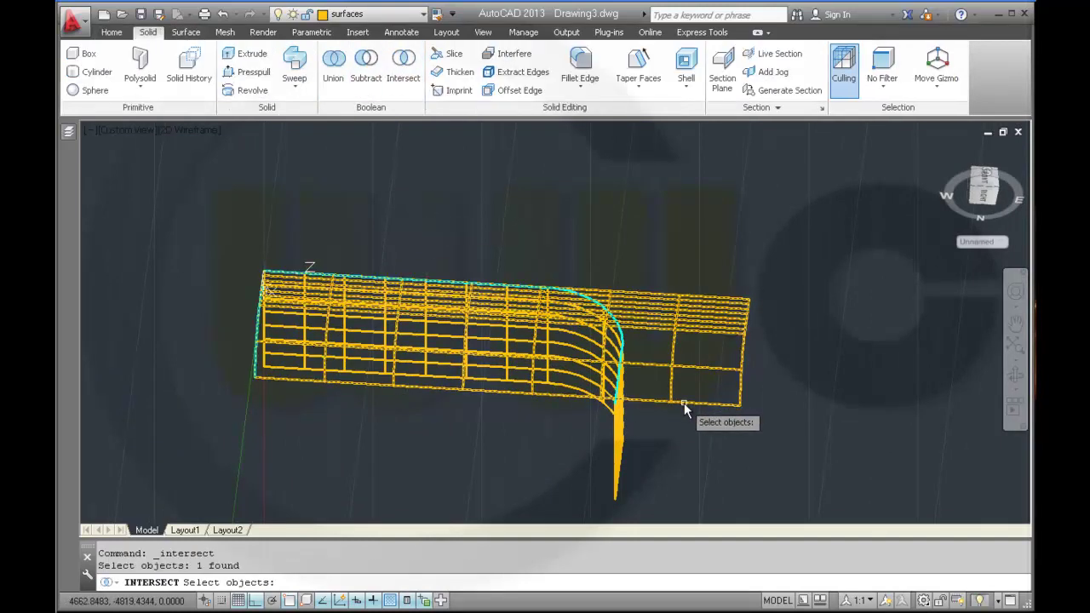
{"action": "left_click", "coordinate": [619, 452]}
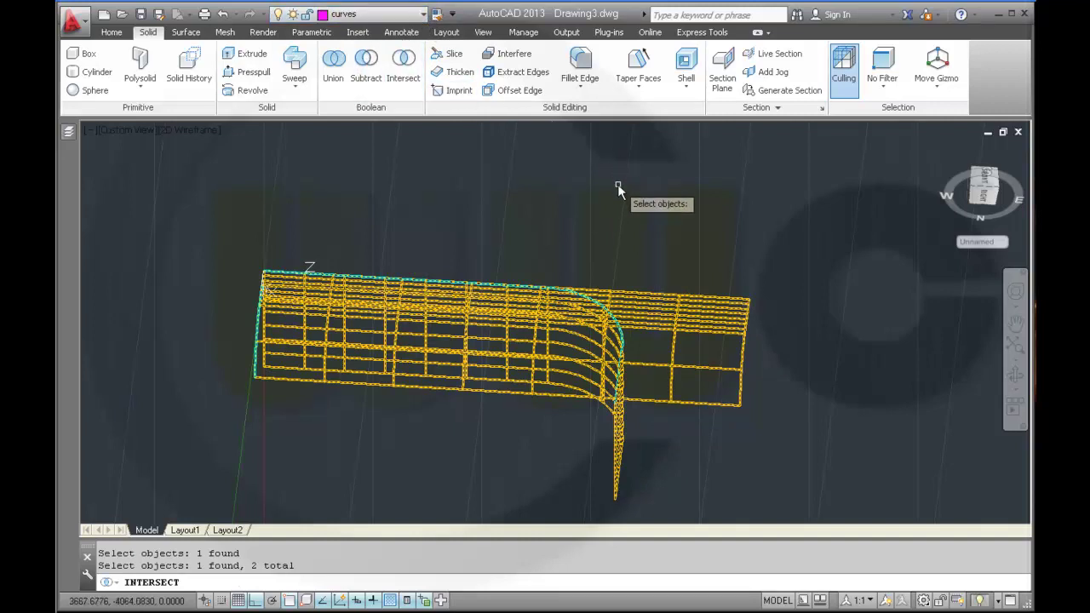
{"action": "key", "text": "Return"}
{"action": "middle_click_drag", "start_coordinate": [537, 370], "coordinate": [242, 338], "text": "shift"}
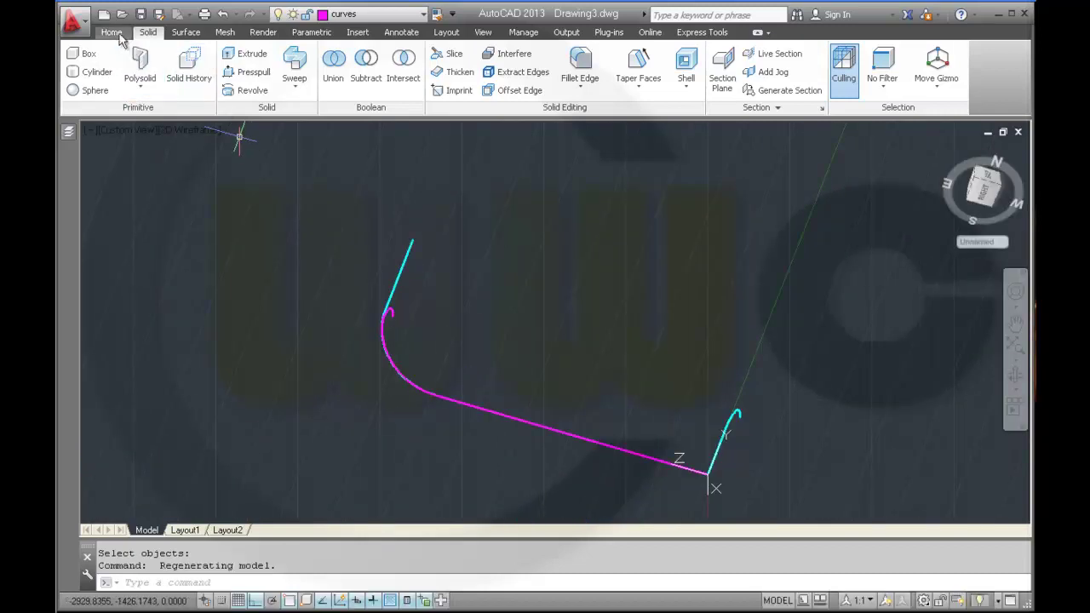
- Draw a 15-unit orthogonal line from the upper endpoint of the magenta curve
{"action": "left_click", "coordinate": [111, 32]}
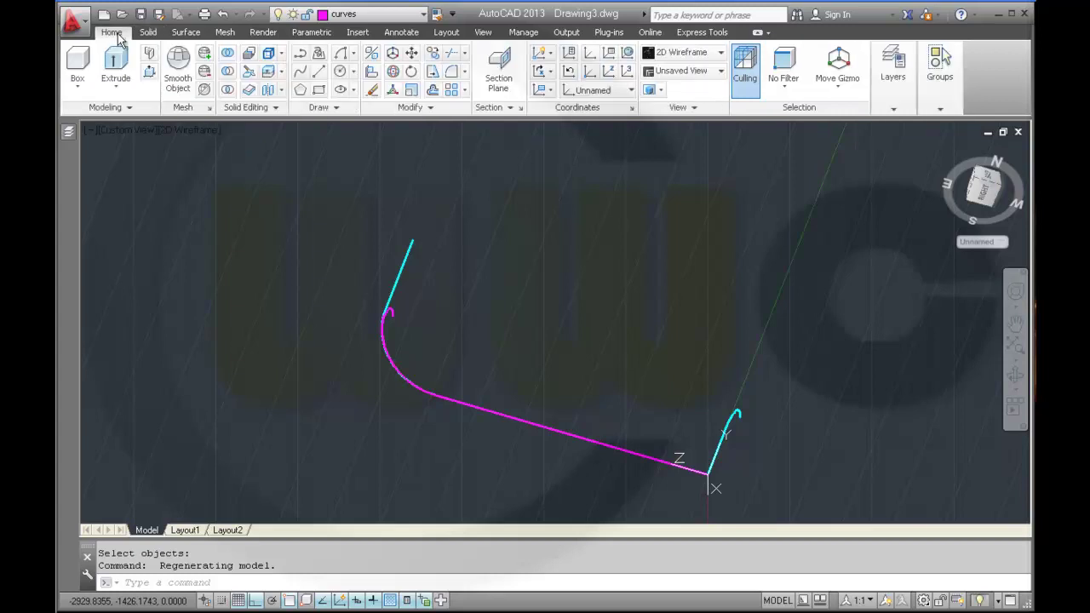
{"action": "left_click", "coordinate": [318, 72]}
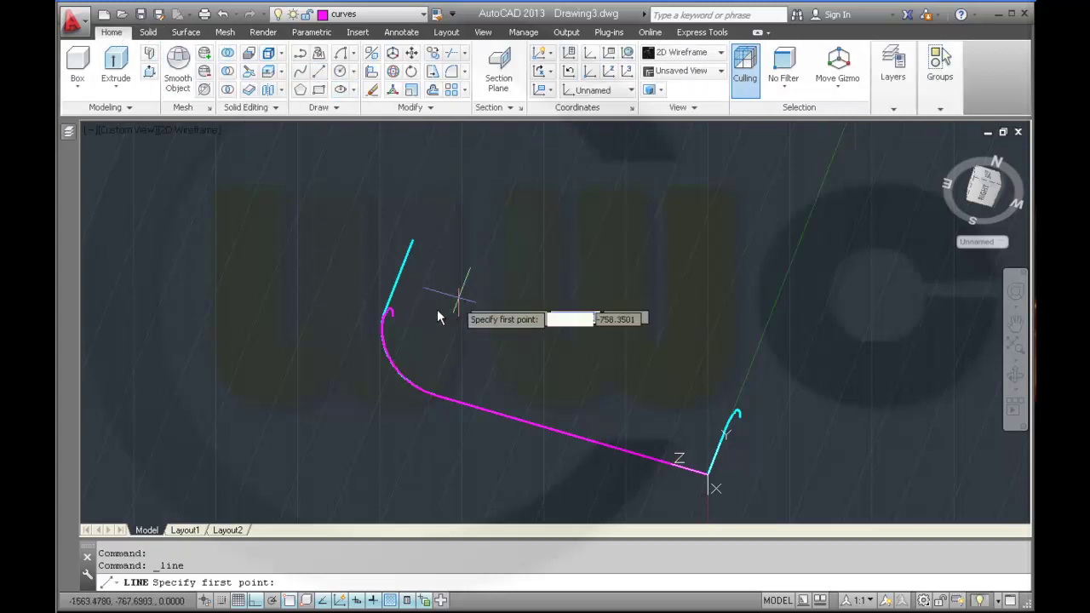
{"action": "left_click", "coordinate": [392, 314]}
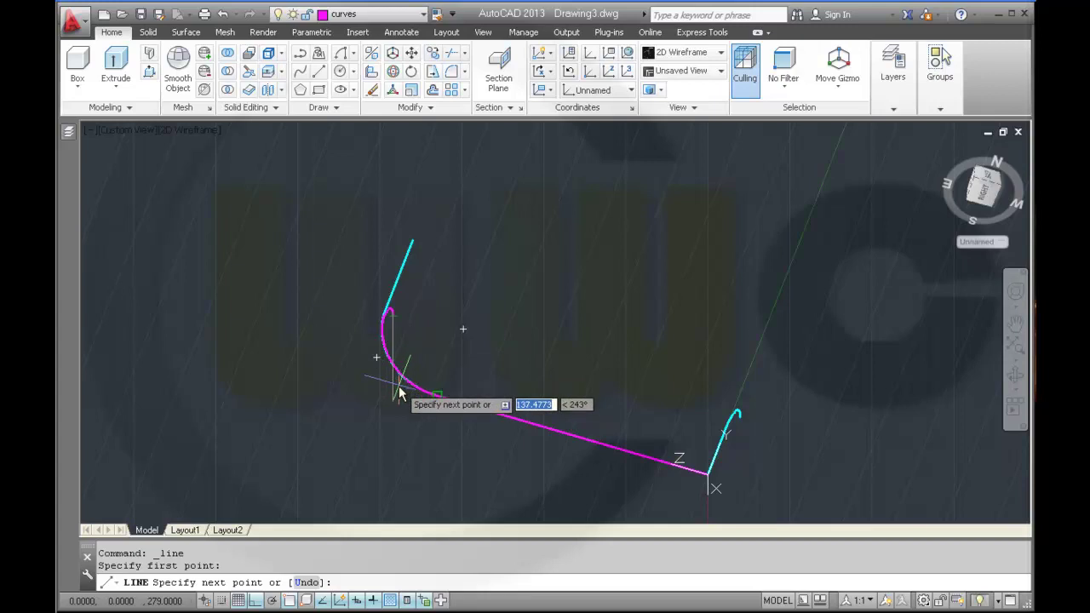
{"action": "key", "text": "F8"}
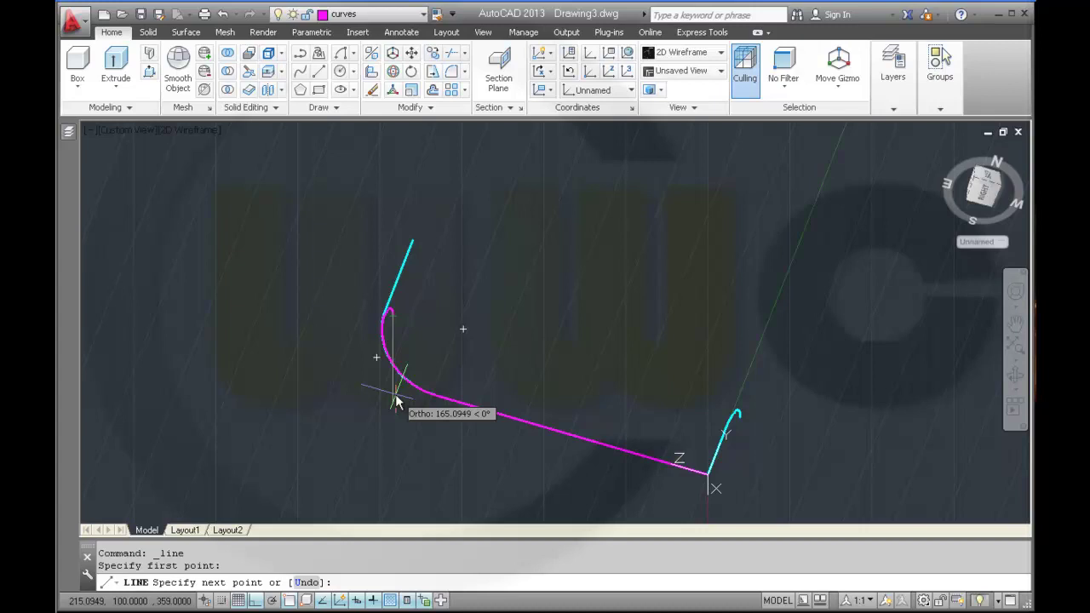
{"action": "type", "text": "15"}
{"action": "key", "text": "Return"}
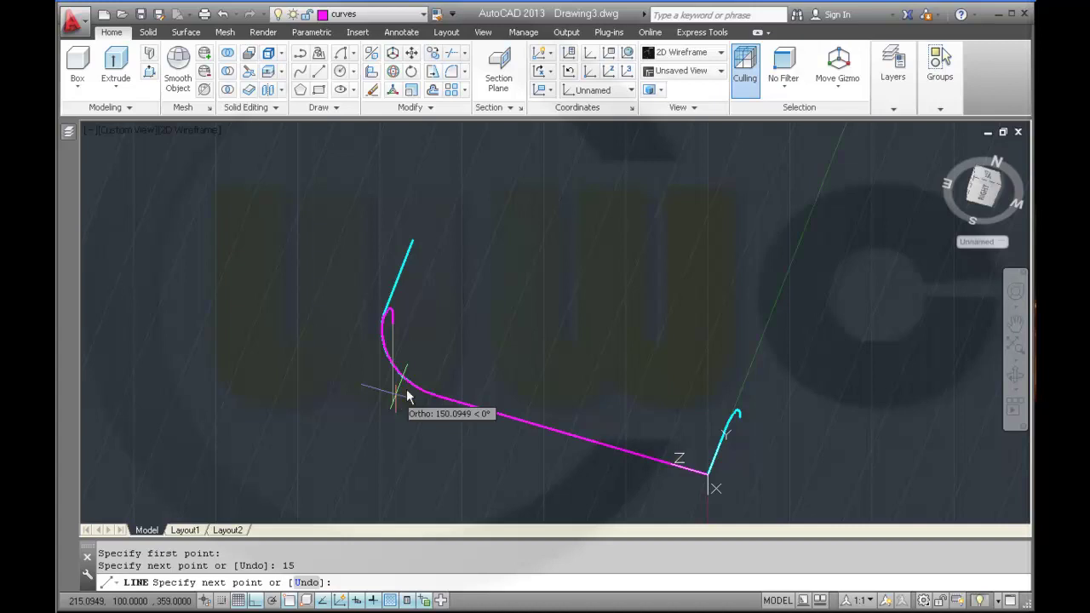
{"action": "key", "text": "Return"}
{"action": "key", "text": "ctrl+y"}
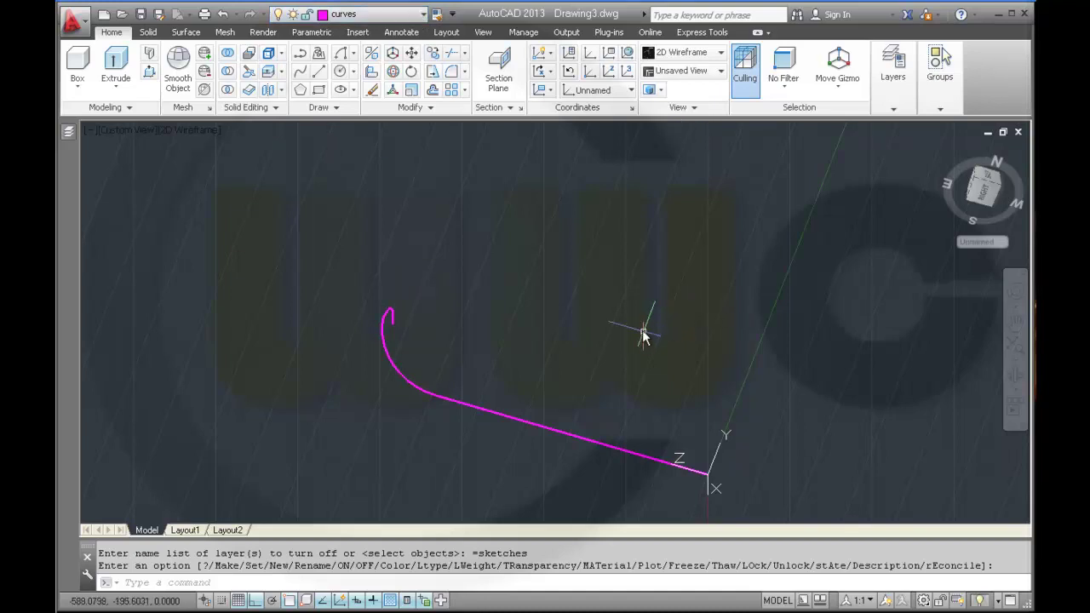
- Orbit and zoom the view around the magenta curve to a new viewing angle
{"action": "middle_click_drag", "start_coordinate": [589, 275], "coordinate": [477, 380], "text": "shift"}
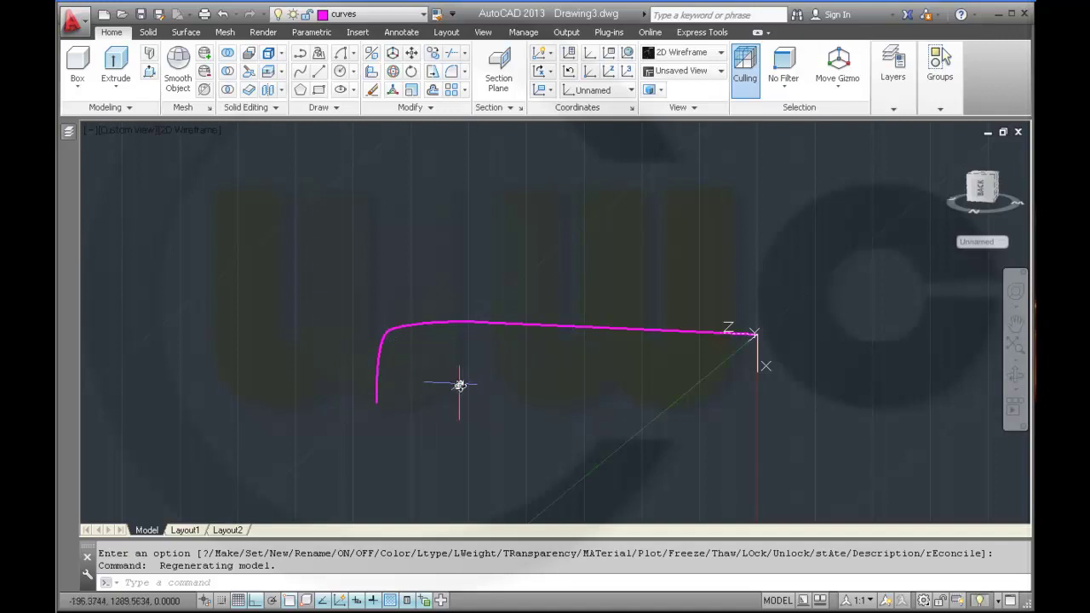
{"action": "mouse_move", "coordinate": [460, 386]}
{"action": "middle_mouse_down", "text": "shift"}
{"action": "mouse_move", "coordinate": [445, 361]}
{"action": "mouse_move", "coordinate": [479, 353]}
{"action": "mouse_move", "coordinate": [523, 378]}
{"action": "mouse_move", "coordinate": [572, 370]}
{"action": "mouse_move", "coordinate": [509, 343]}
{"action": "mouse_move", "coordinate": [474, 384]}
{"action": "mouse_move", "coordinate": [475, 414]}
{"action": "mouse_move", "coordinate": [475, 390]}
{"action": "mouse_move", "coordinate": [475, 402]}
{"action": "middle_mouse_up", "text": "shift"}
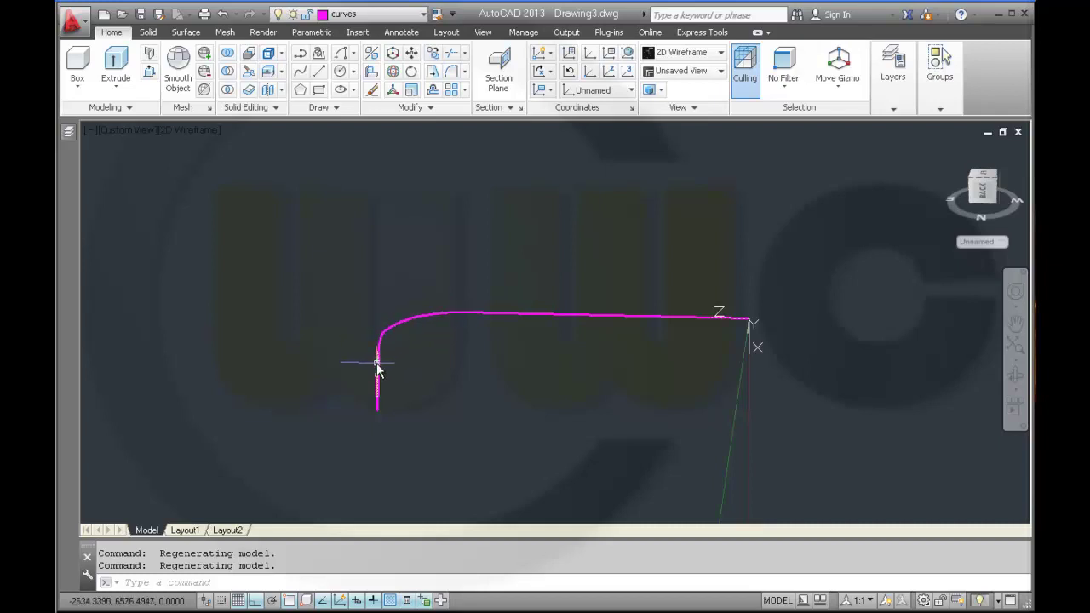
{"action": "scroll", "coordinate": [459, 364], "scroll_direction": "down", "scroll_amount": 4}
{"action": "scroll", "coordinate": [461, 364], "scroll_direction": "up", "scroll_amount": 4}
{"action": "scroll", "coordinate": [462, 362], "scroll_direction": "up", "scroll_amount": 2}
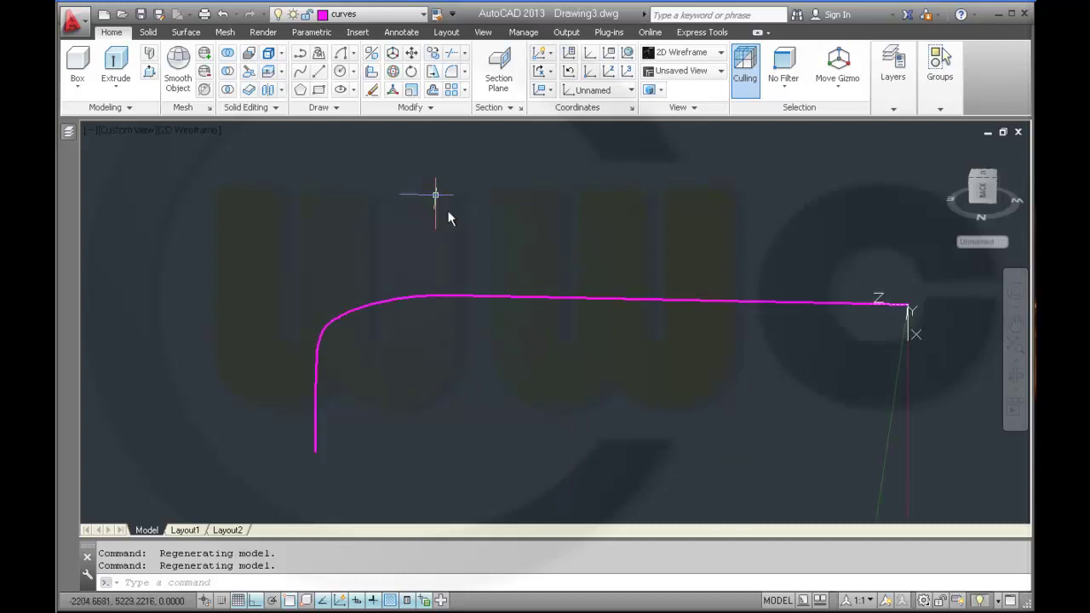
{"action": "middle_click_drag", "start_coordinate": [511, 365], "coordinate": [467, 281], "text": "shift"}
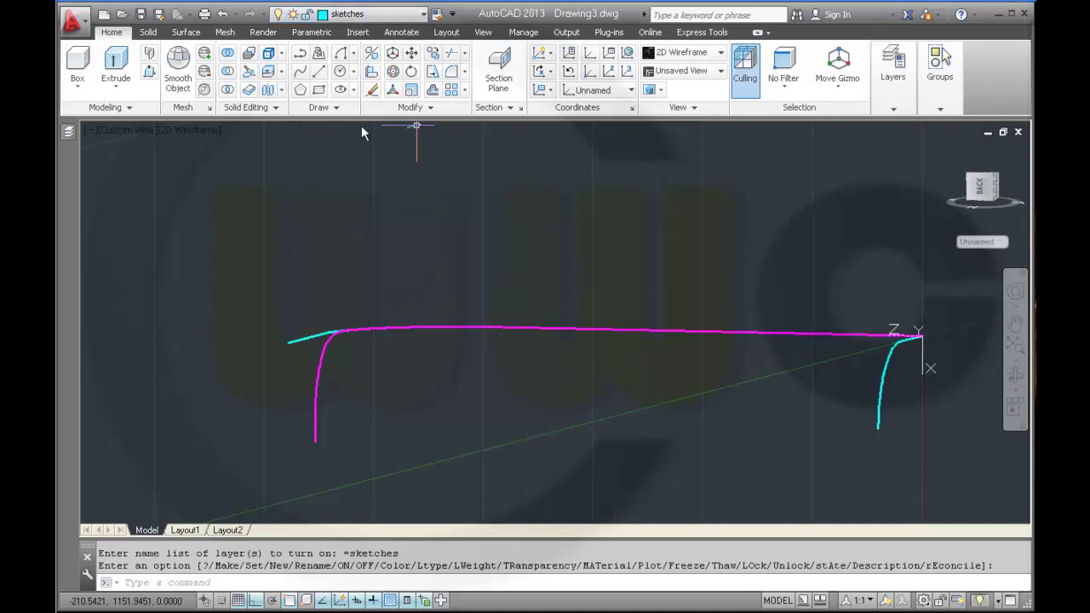
- Draw a radius-20 circle centred on the magenta path
{"action": "left_click", "coordinate": [342, 73]}
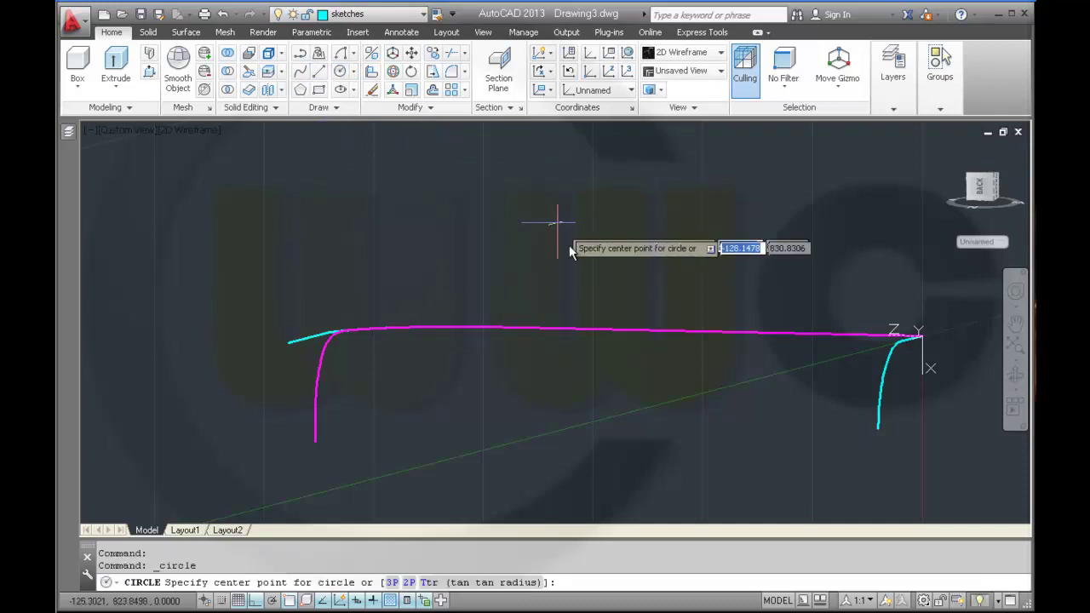
{"action": "left_click", "coordinate": [483, 328]}
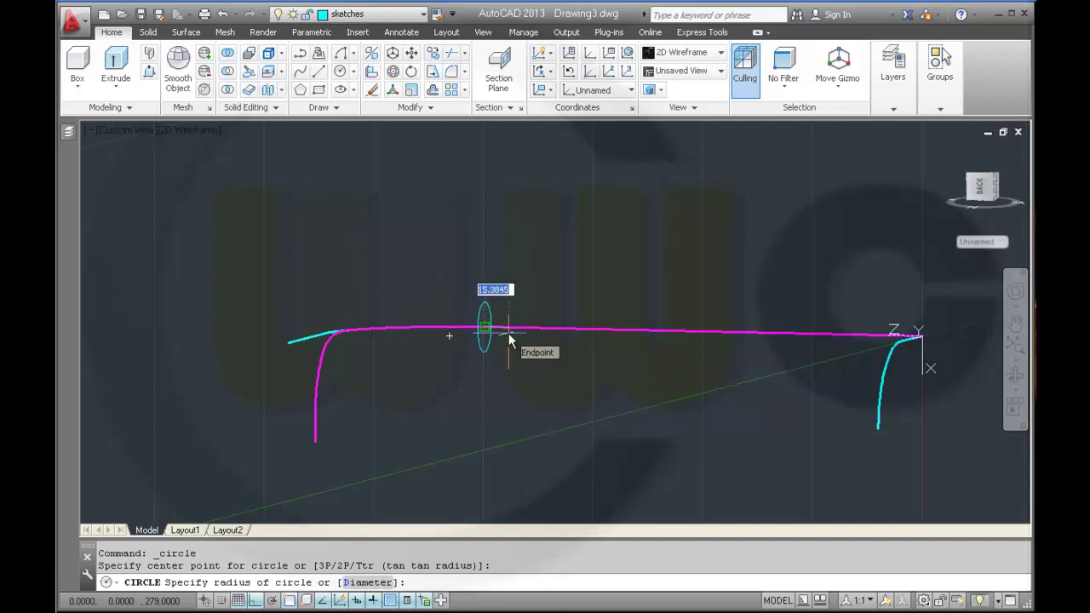
{"action": "type", "text": "20"}
{"action": "key", "text": "Return"}
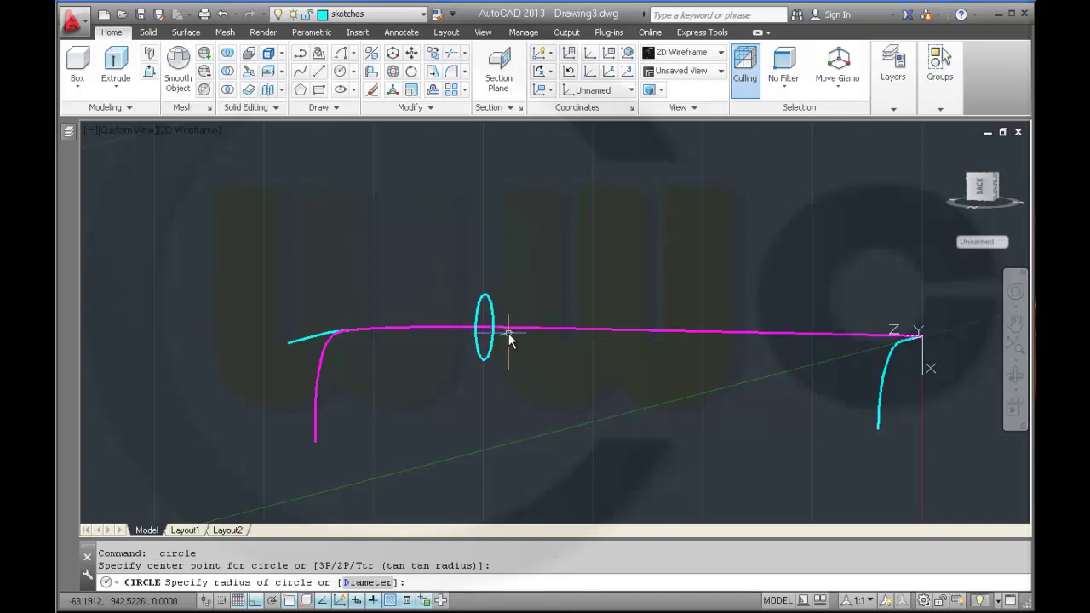
{"action": "scroll", "coordinate": [561, 332], "scroll_direction": "down", "scroll_amount": 4}
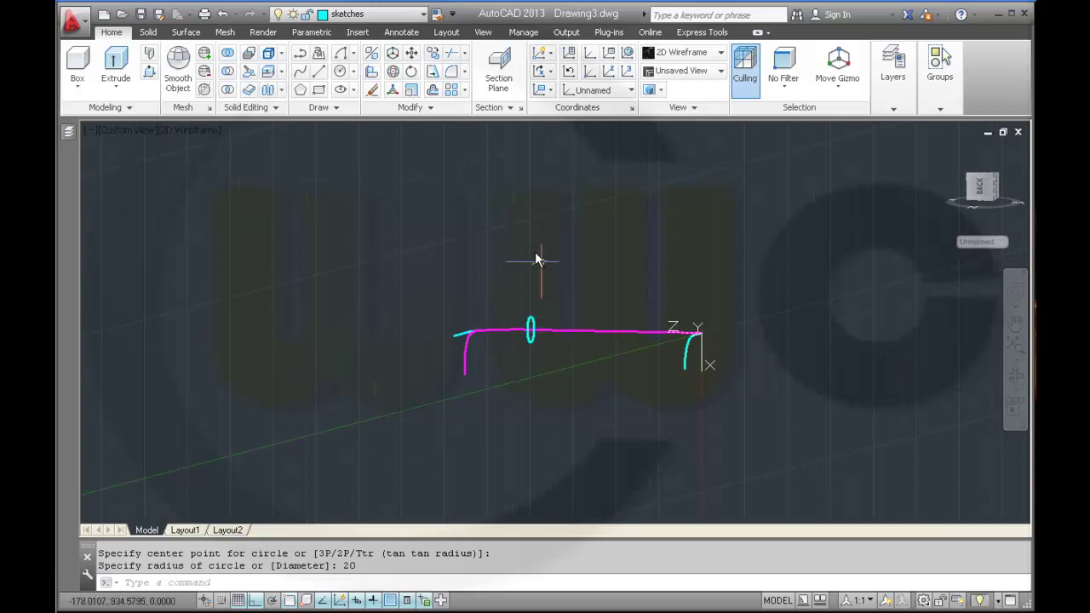
- Copy all eight sketch objects 500 units away from the original
{"action": "left_click", "coordinate": [412, 53]}
{"action": "left_click", "coordinate": [376, 228]}
{"action": "left_click", "coordinate": [745, 439]}
{"action": "key", "text": "Return"}
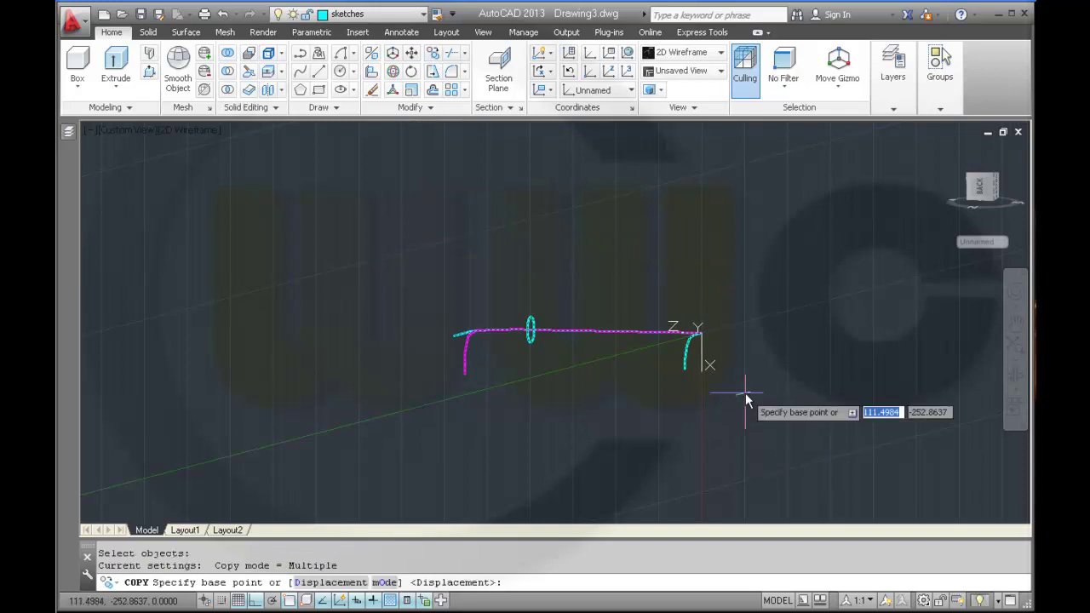
{"action": "left_click", "coordinate": [786, 313]}
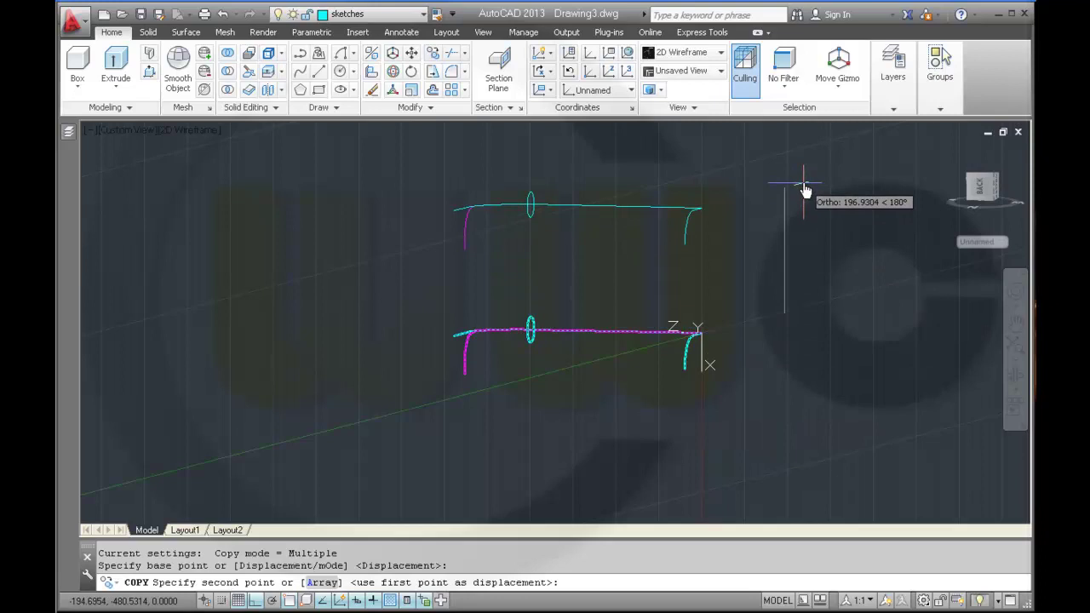
{"action": "type", "text": "500"}
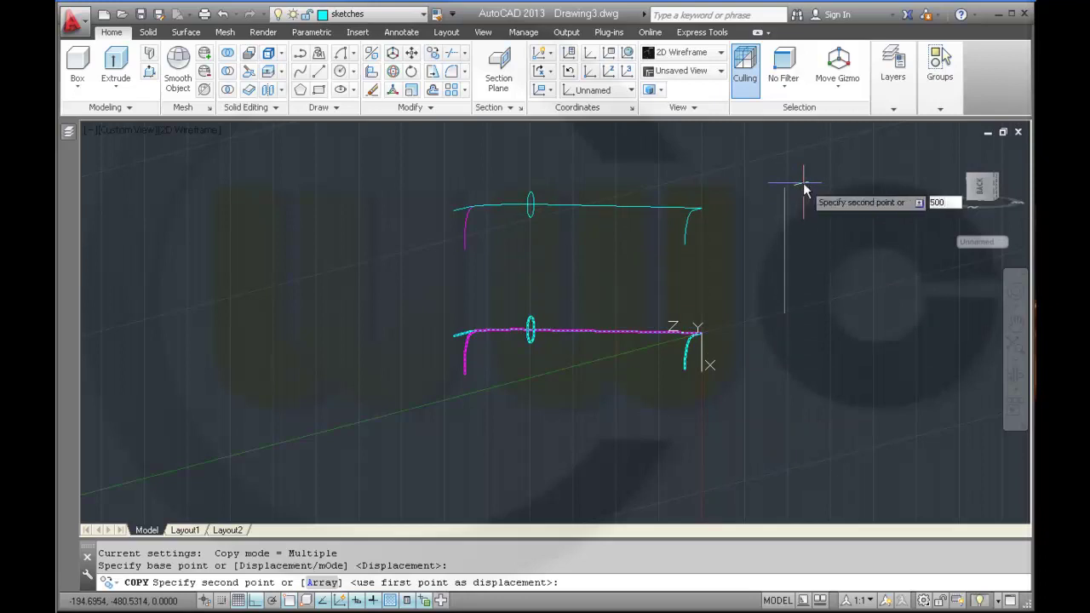
{"action": "key", "text": "Return"}
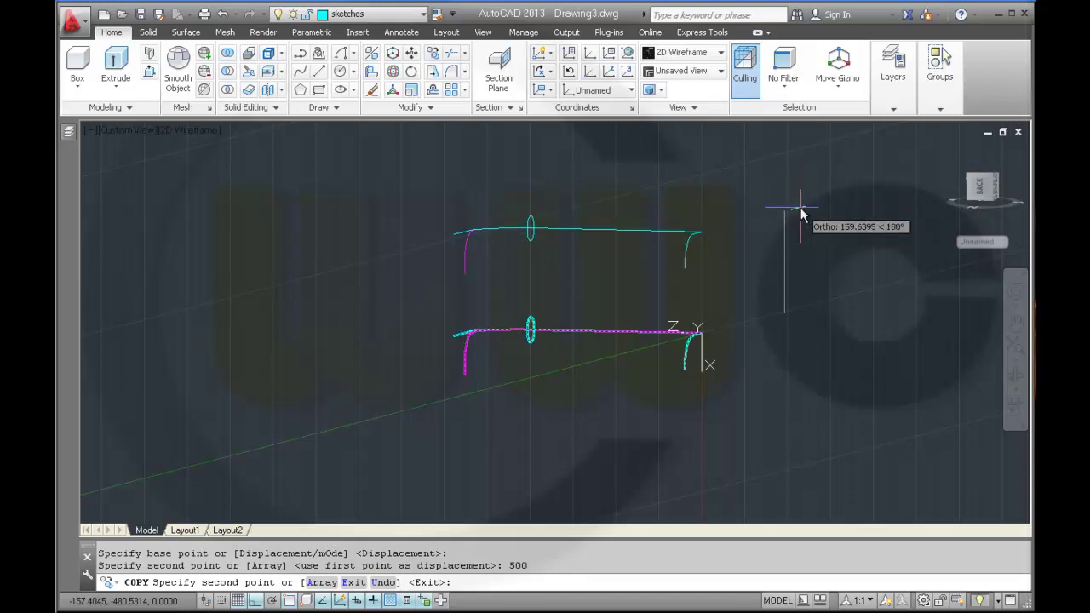
{"action": "right_click", "coordinate": [802, 213]}
- Finish the copy and set the copied circle's radius to 18 in Quick Properties
{"action": "left_click", "coordinate": [822, 219]}
{"action": "middle_click", "coordinate": [790, 237]}
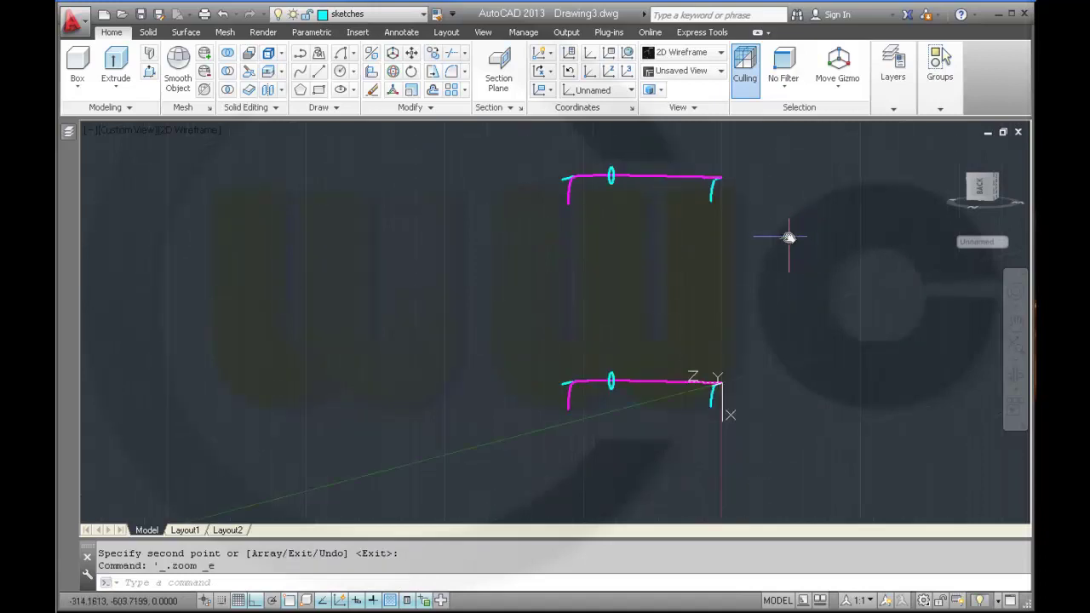
{"action": "scroll", "coordinate": [615, 183], "scroll_direction": "up", "scroll_amount": 3}
{"action": "middle_click_drag", "start_coordinate": [578, 172], "coordinate": [531, 241]}
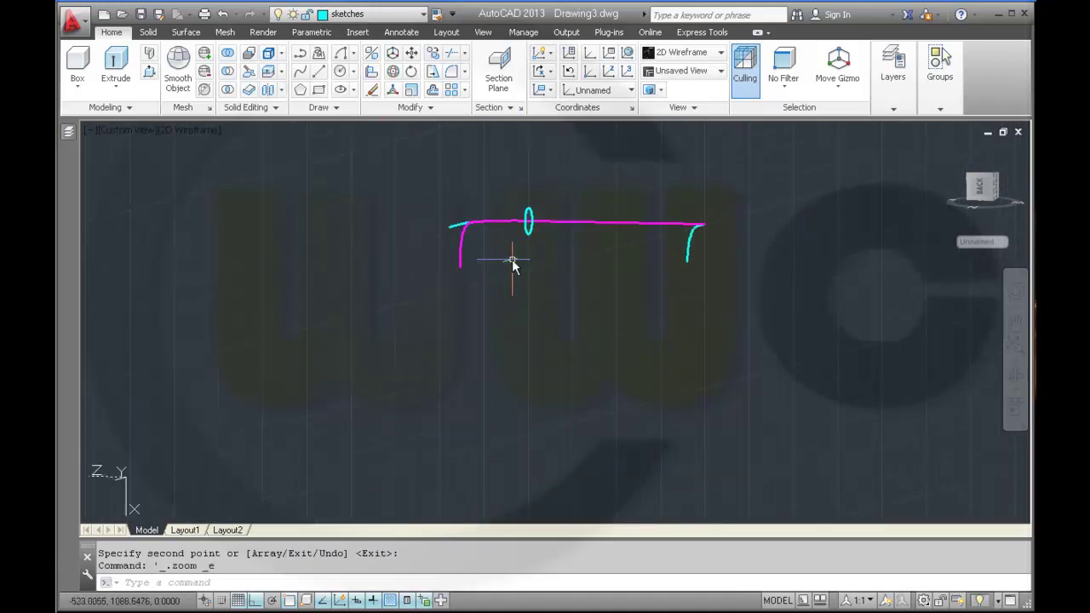
{"action": "left_click", "coordinate": [527, 230]}
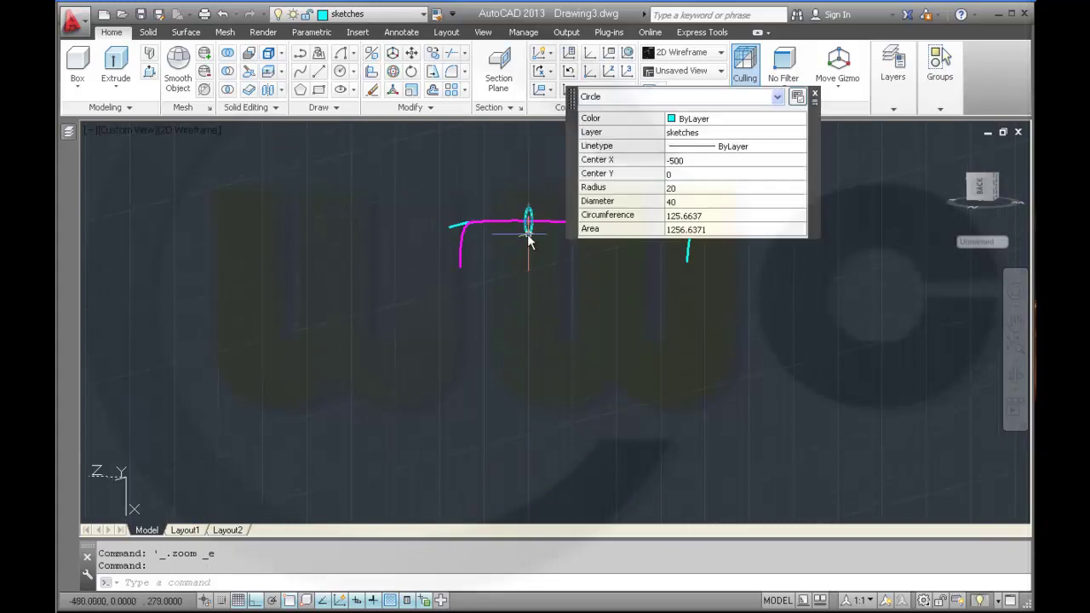
{"action": "left_click", "coordinate": [672, 188]}
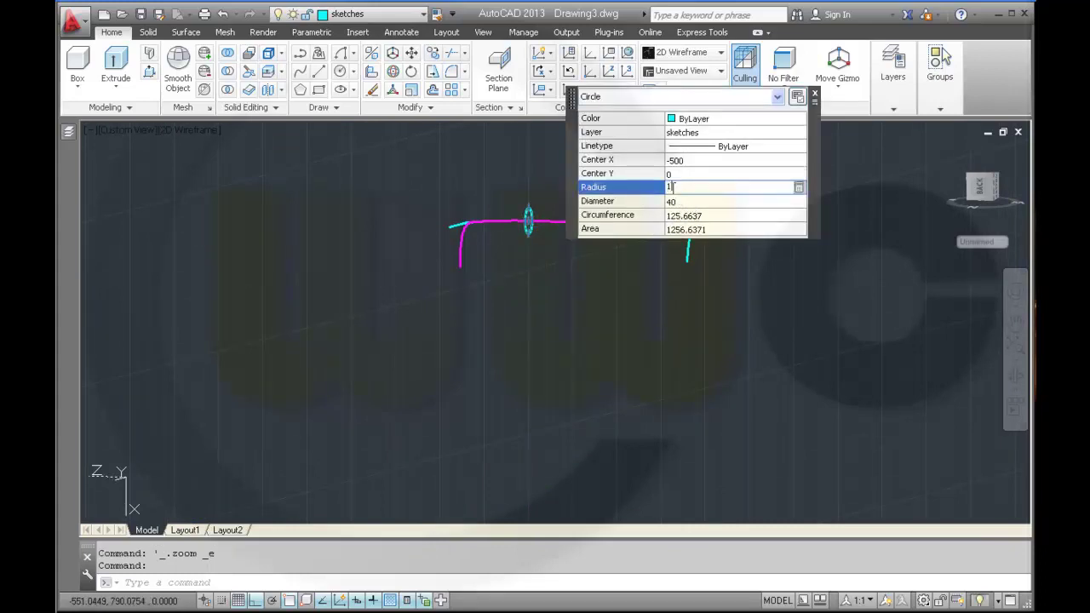
{"action": "key", "text": "Tab"}
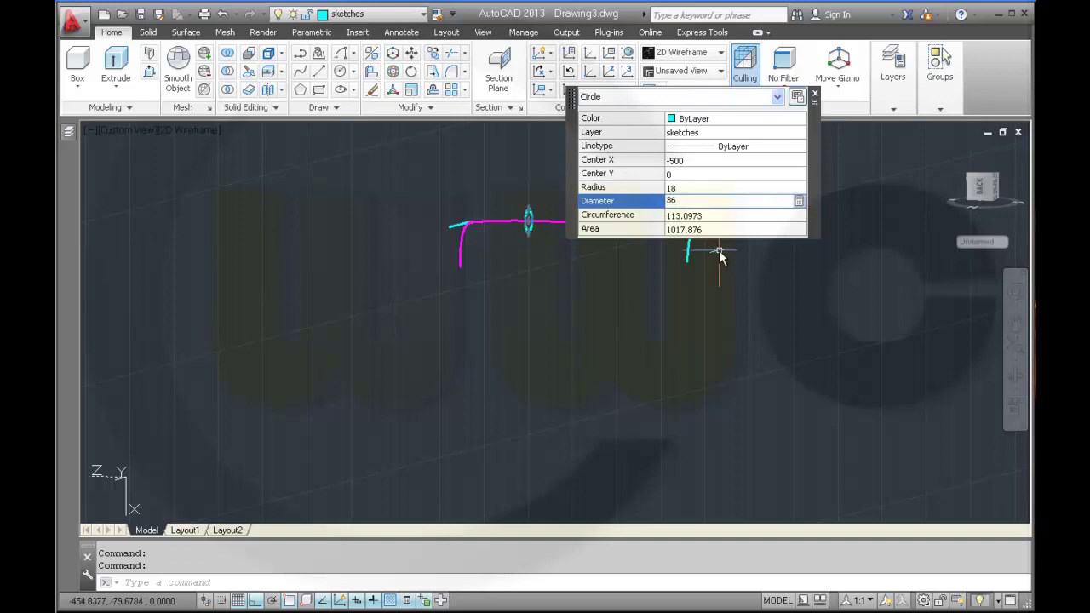
{"action": "key", "text": "Escape"}
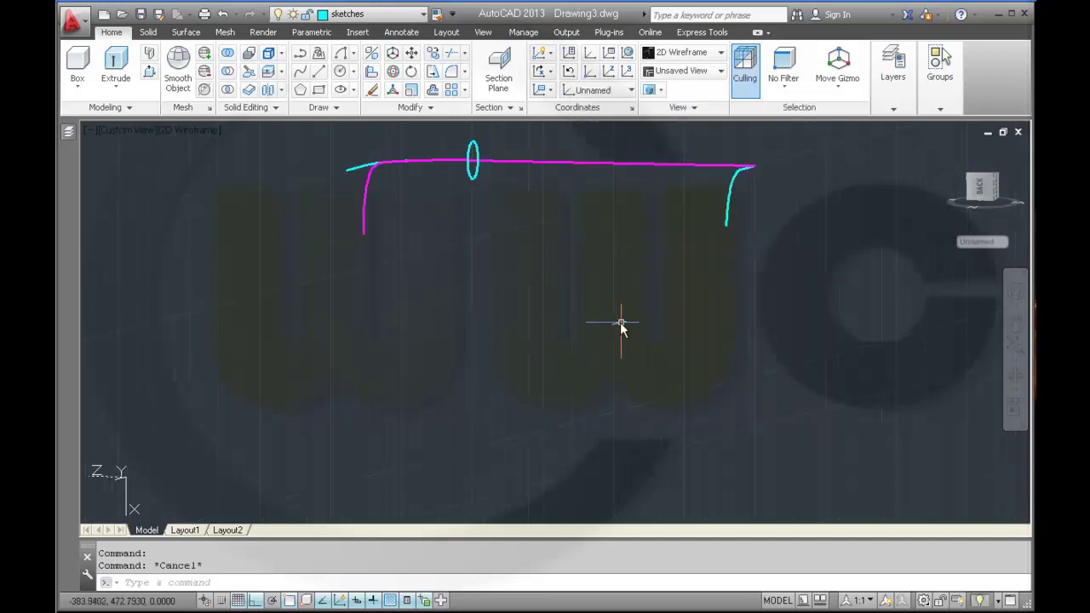
{"action": "middle_click_drag", "start_coordinate": [579, 334], "coordinate": [561, 348], "text": "shift"}
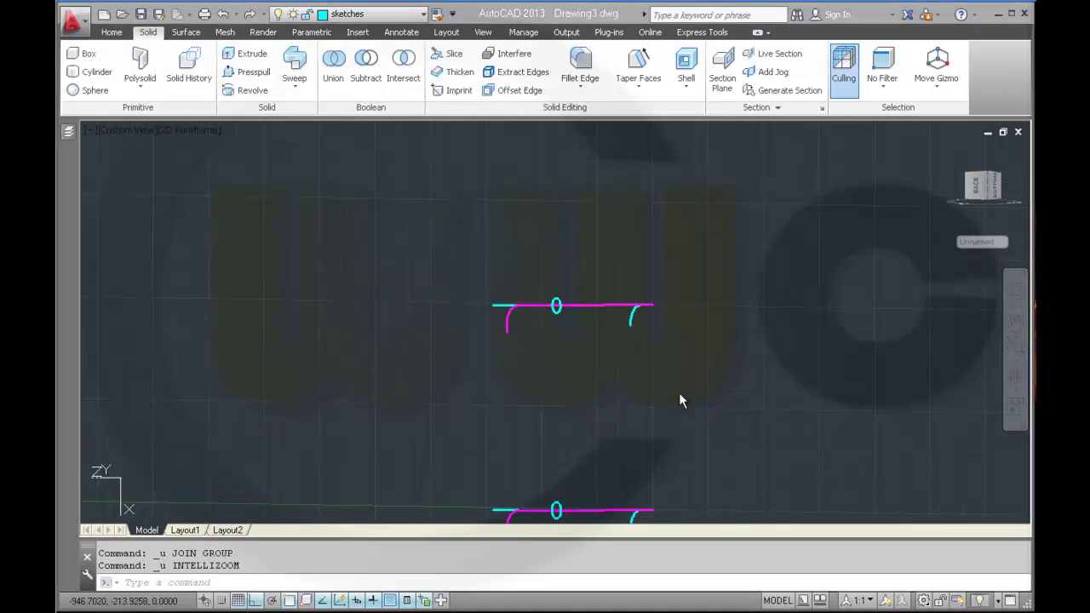
- Sweep the circle along the magenta arc to create a red tube
{"action": "scroll", "coordinate": [657, 402], "scroll_direction": "up", "scroll_amount": 4}
{"action": "middle_click_drag", "start_coordinate": [640, 372], "coordinate": [894, 552]}
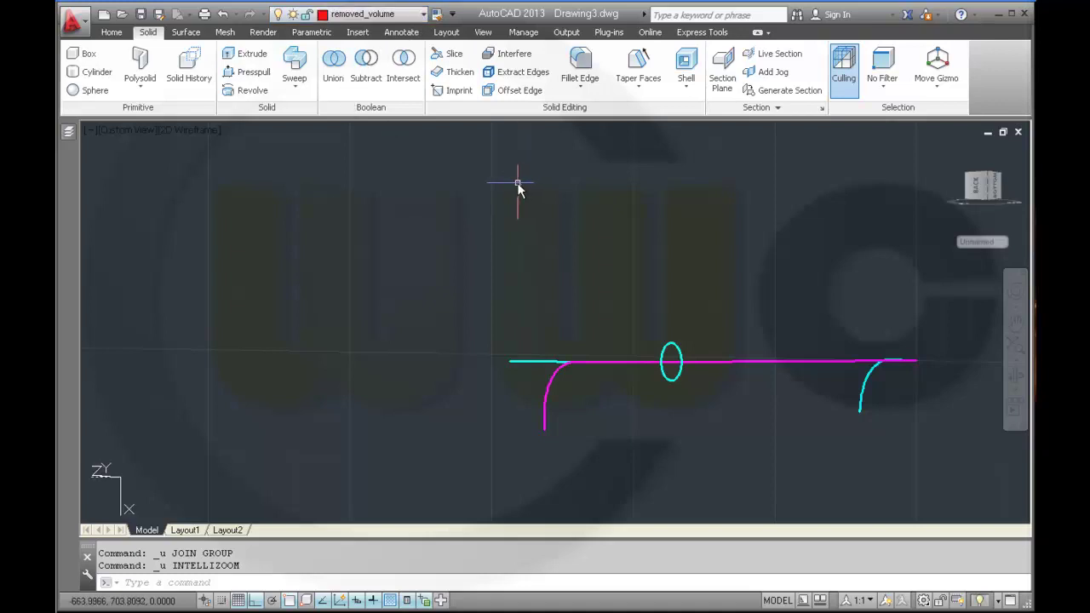
{"action": "left_click", "coordinate": [296, 68]}
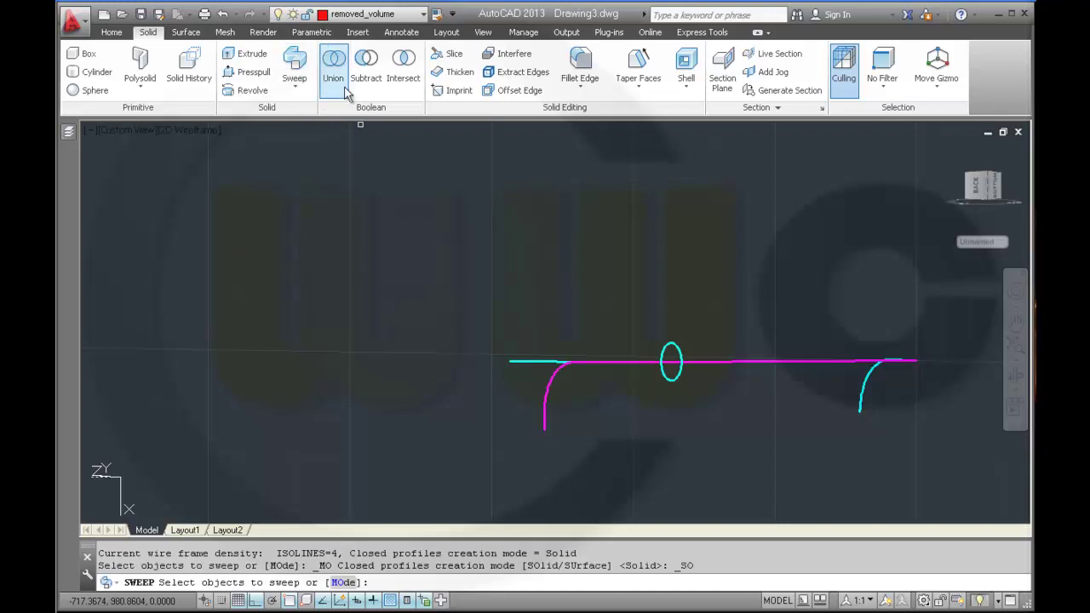
{"action": "left_click", "coordinate": [671, 350]}
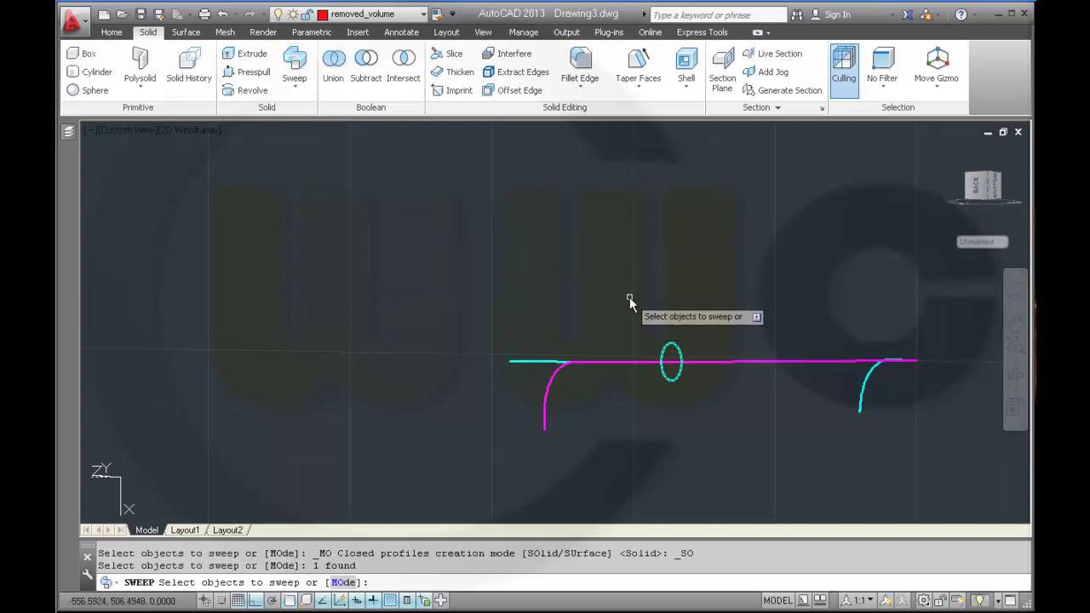
{"action": "right_click", "coordinate": [630, 305]}
{"action": "left_click", "coordinate": [640, 307]}
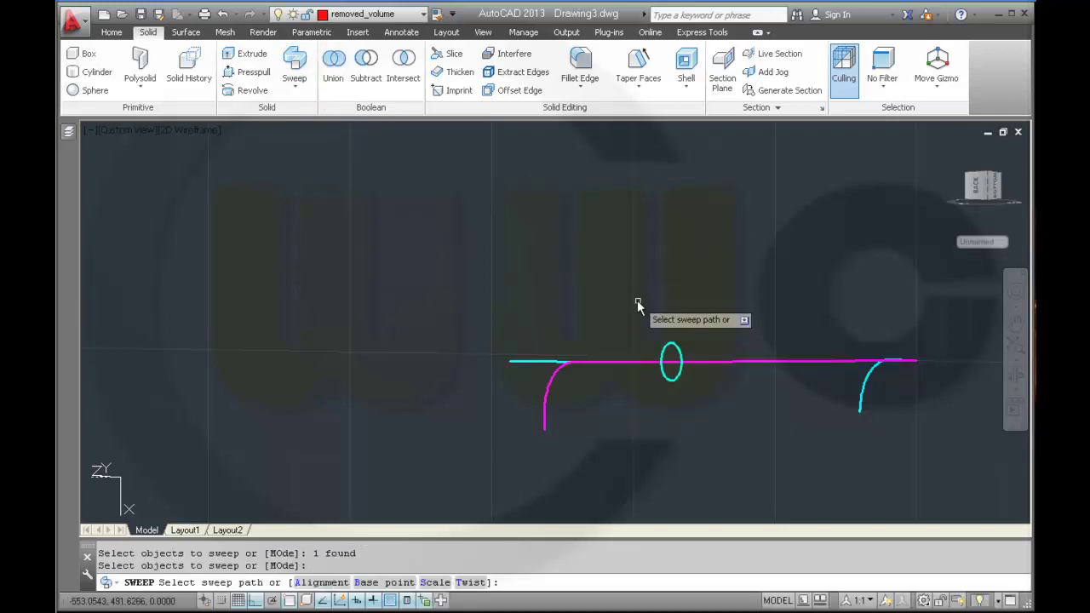
{"action": "middle_click_drag", "start_coordinate": [635, 304], "coordinate": [614, 358], "text": "shift"}
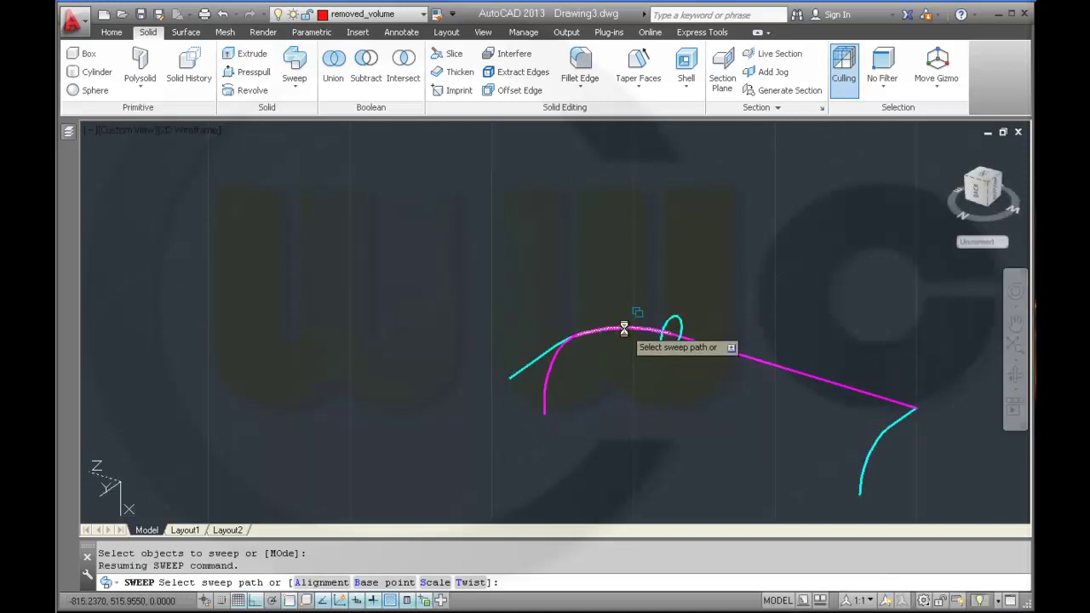
{"action": "left_click", "coordinate": [624, 328]}
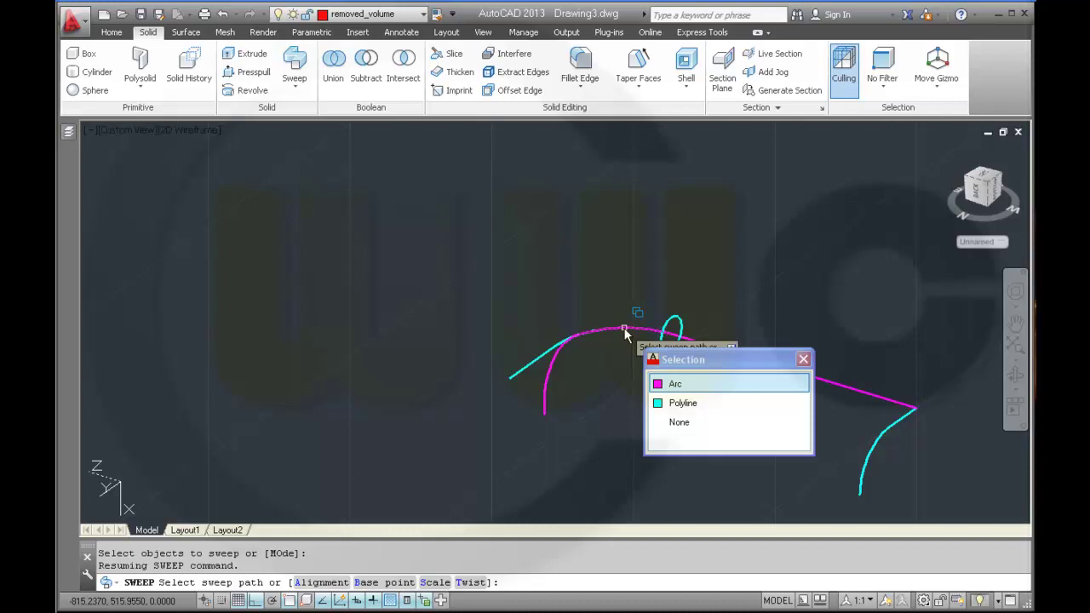
{"action": "left_click", "coordinate": [674, 385]}
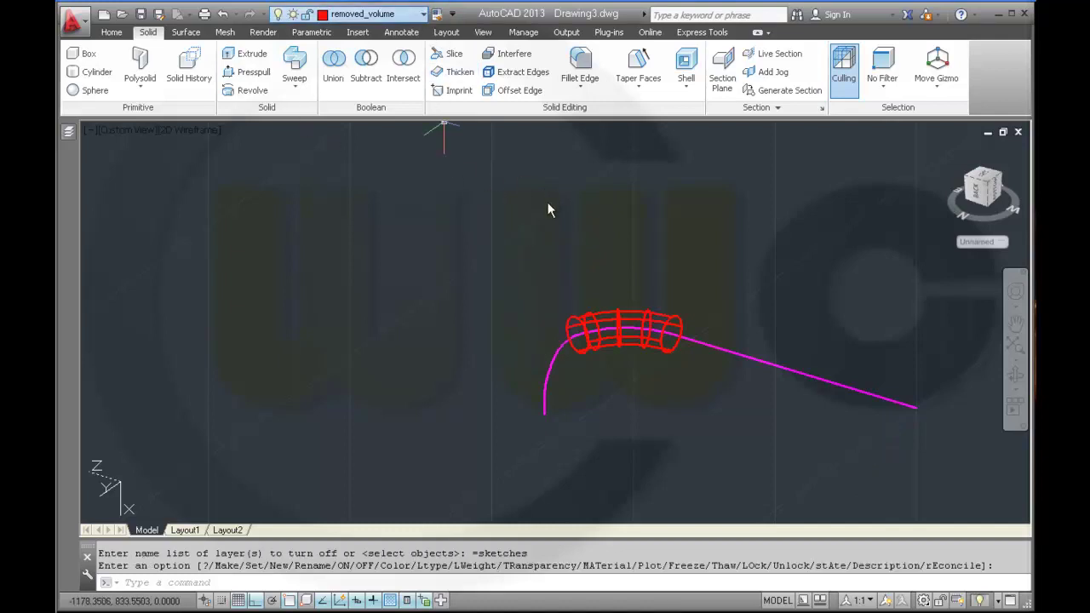
{"action": "middle_click_drag", "start_coordinate": [631, 395], "coordinate": [613, 365], "text": "shift"}
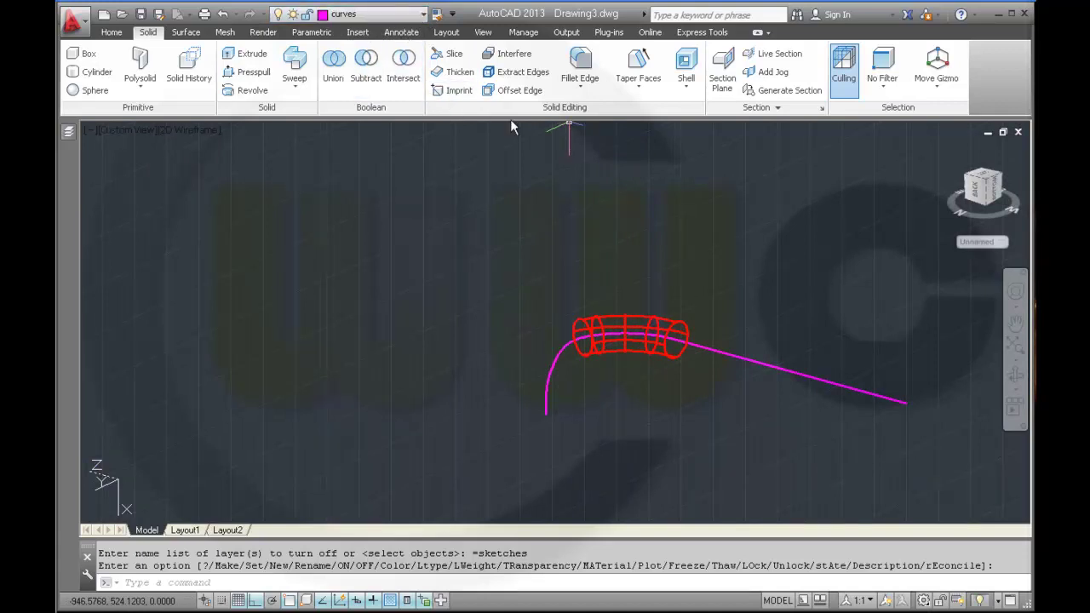
- Extract the red tube's edges to get circle outlines at its ends
{"action": "left_click", "coordinate": [517, 72]}
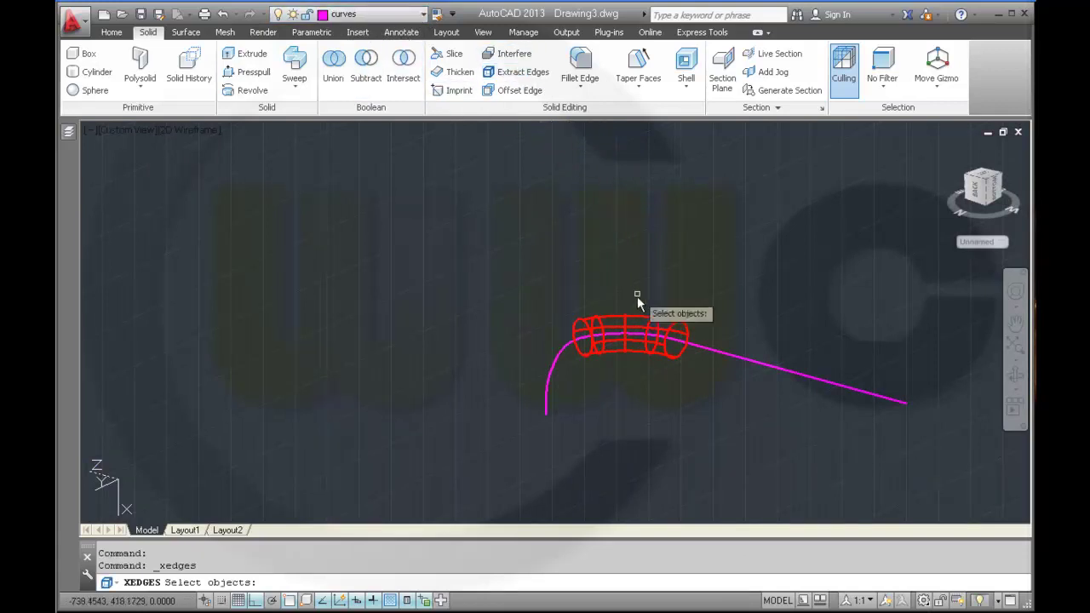
{"action": "left_click", "coordinate": [601, 334]}
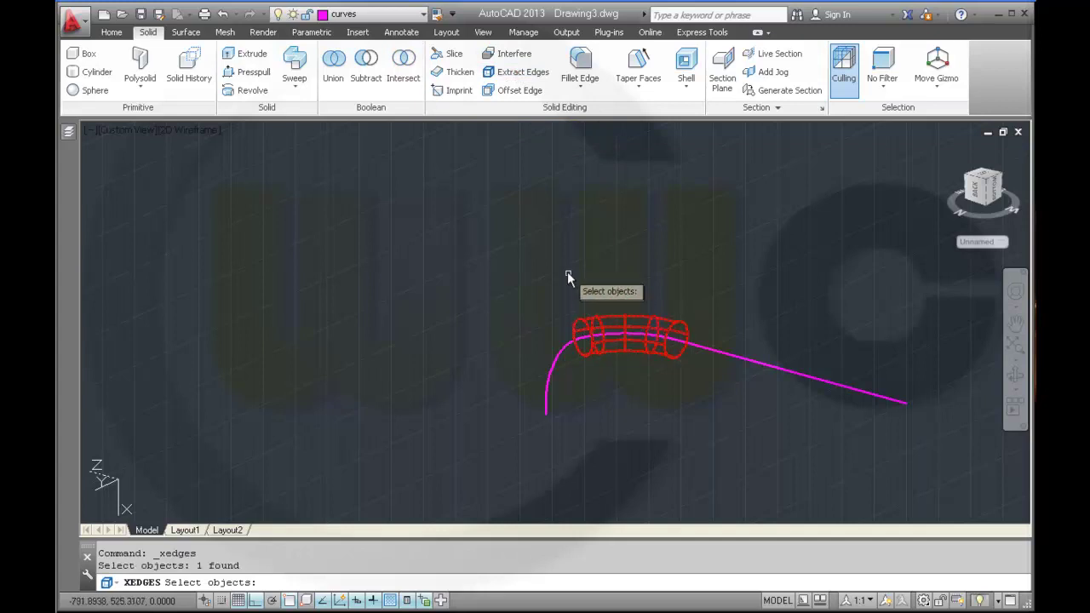
{"action": "key", "text": "Return"}
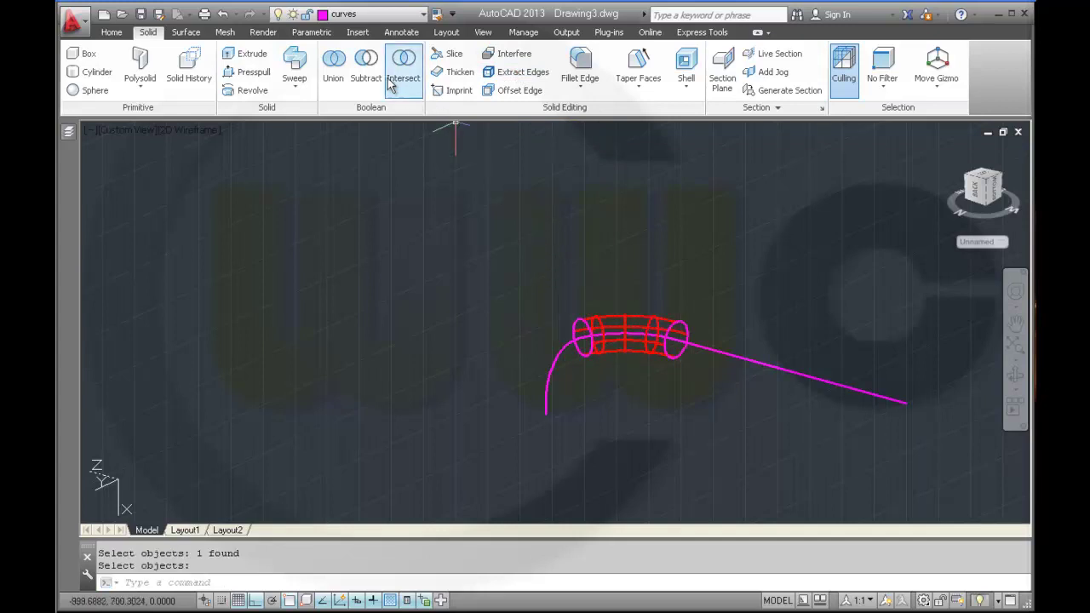
- Sweep the tube's end circle along the magenta curve to extend the tube
{"action": "left_click", "coordinate": [306, 70]}
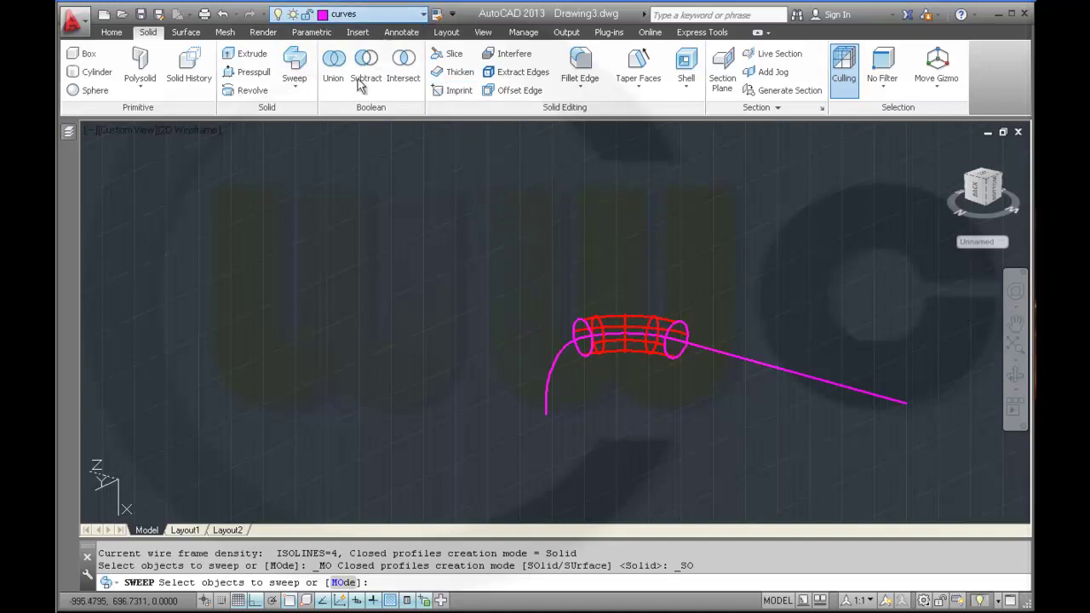
{"action": "left_click", "coordinate": [579, 324]}
{"action": "left_click", "coordinate": [641, 375]}
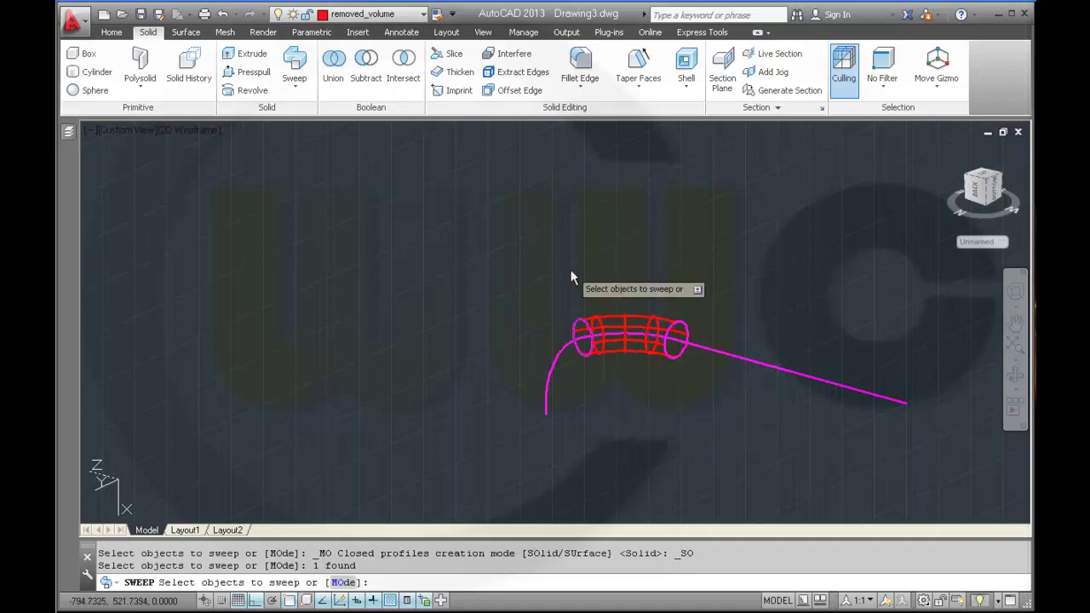
{"action": "right_click", "coordinate": [572, 278]}
{"action": "left_click", "coordinate": [590, 282]}
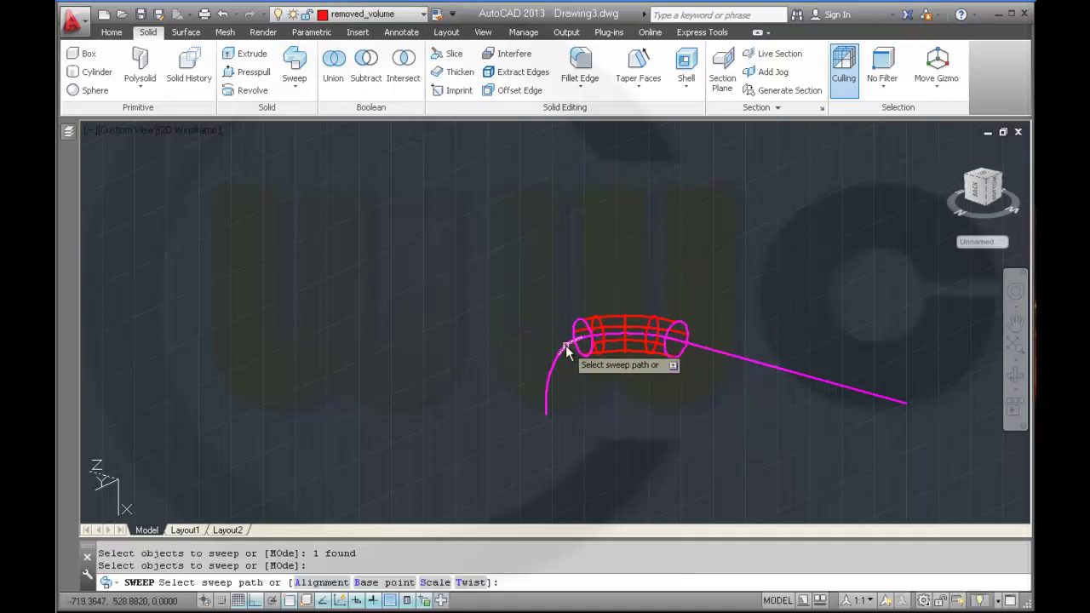
{"action": "left_click", "coordinate": [565, 345]}
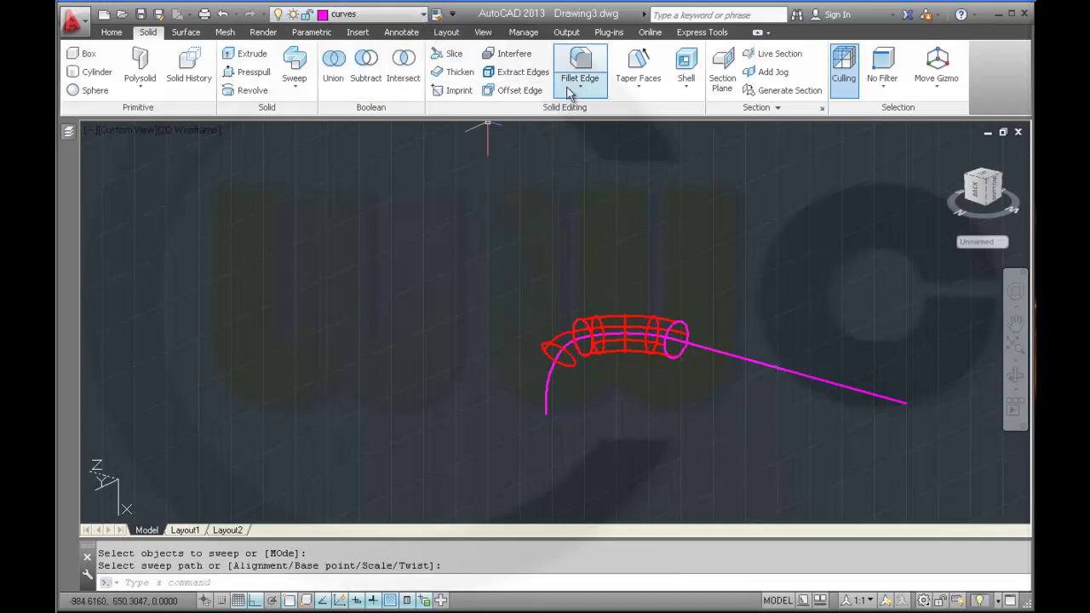
- Extract the edges of the new red solid
{"action": "left_click", "coordinate": [516, 72]}
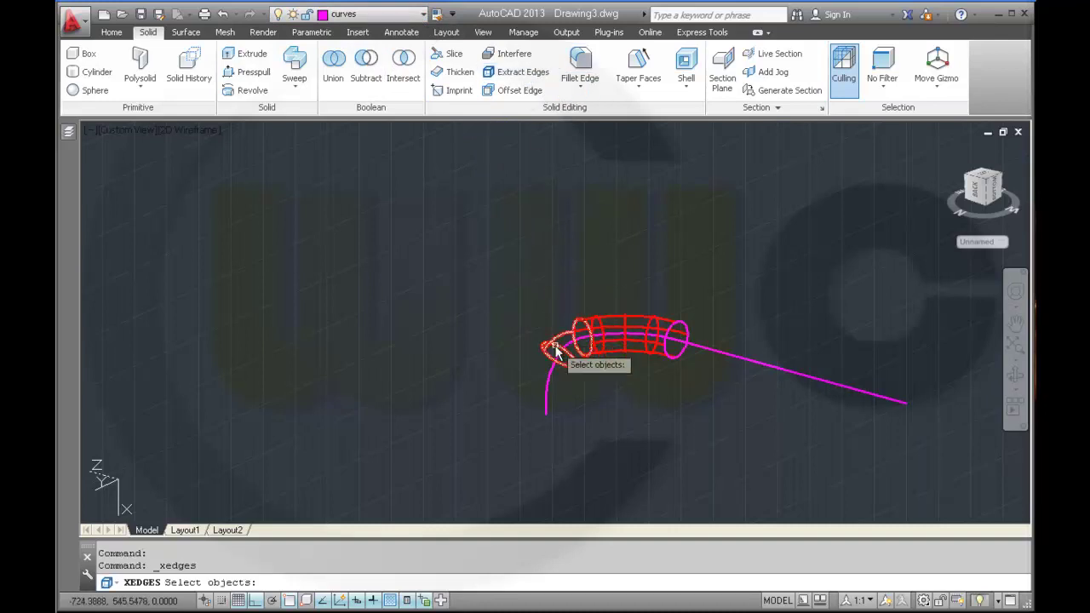
{"action": "left_click", "coordinate": [554, 345]}
{"action": "right_click", "coordinate": [534, 294]}
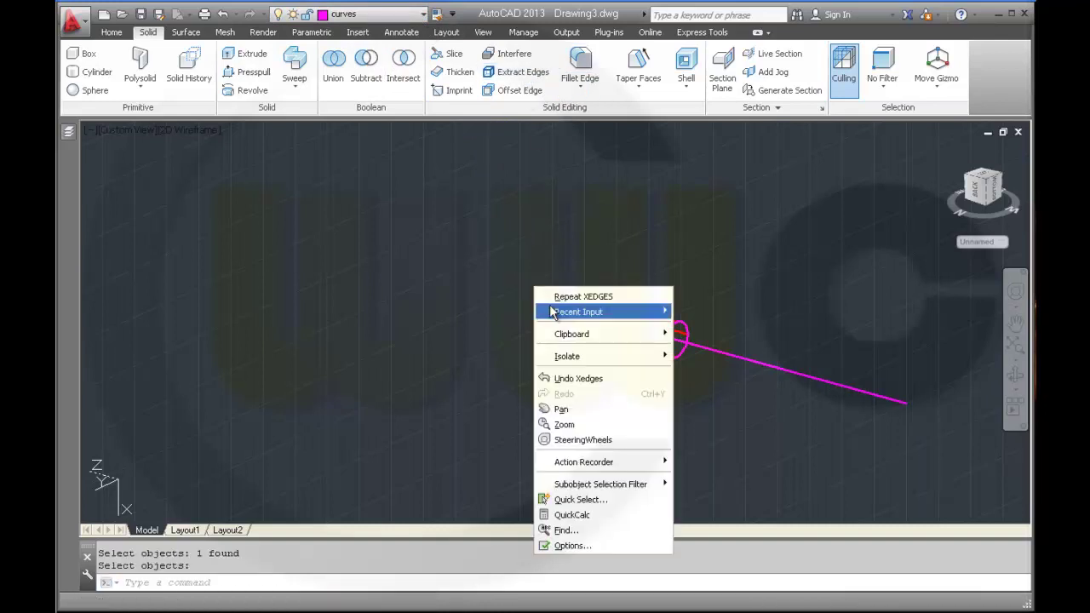
{"action": "left_click", "coordinate": [530, 298]}
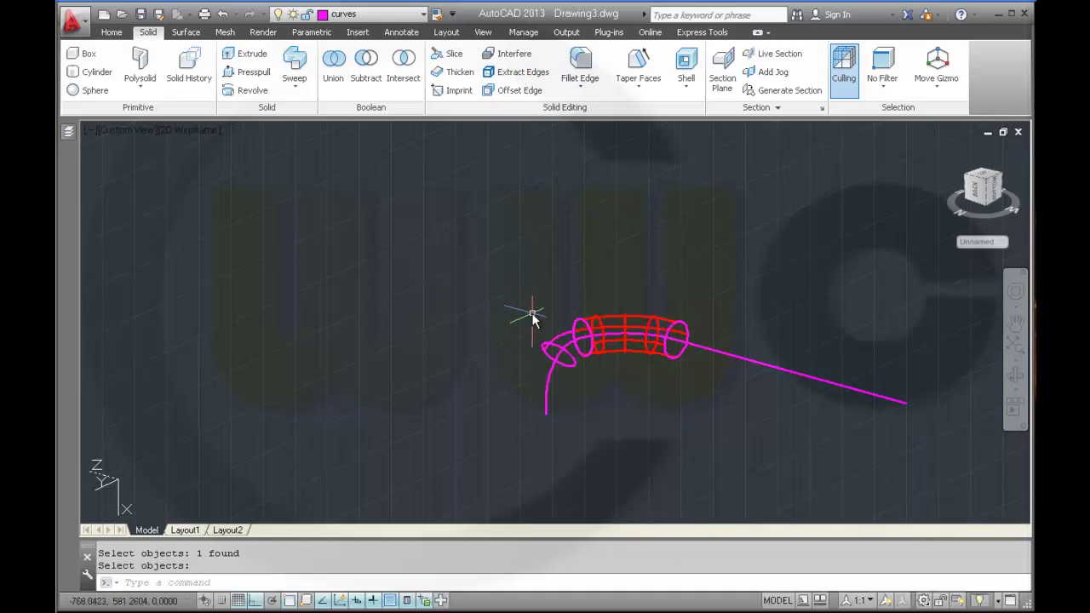
{"action": "middle_click_drag", "start_coordinate": [528, 296], "coordinate": [496, 229]}
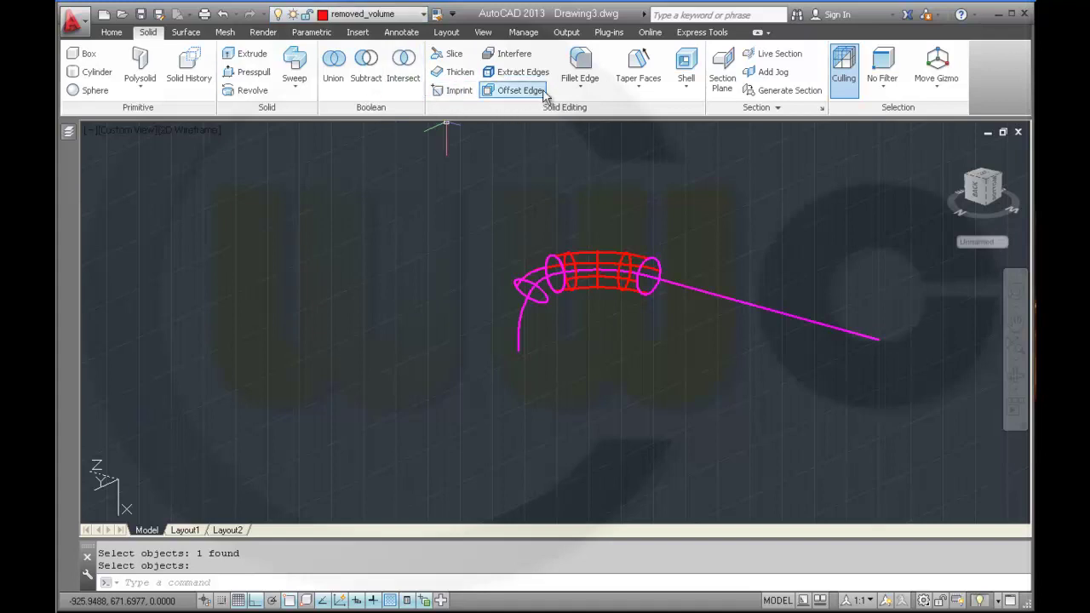
- Sweep the end circle down the curved magenta path to add the lower bend
{"action": "left_click", "coordinate": [294, 61]}
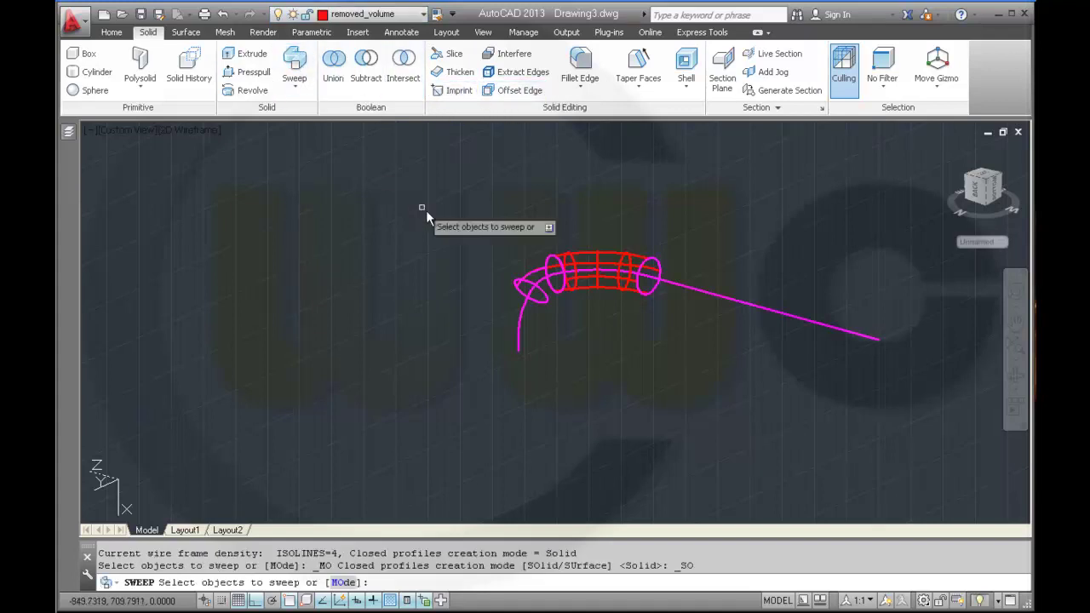
{"action": "left_click", "coordinate": [528, 285]}
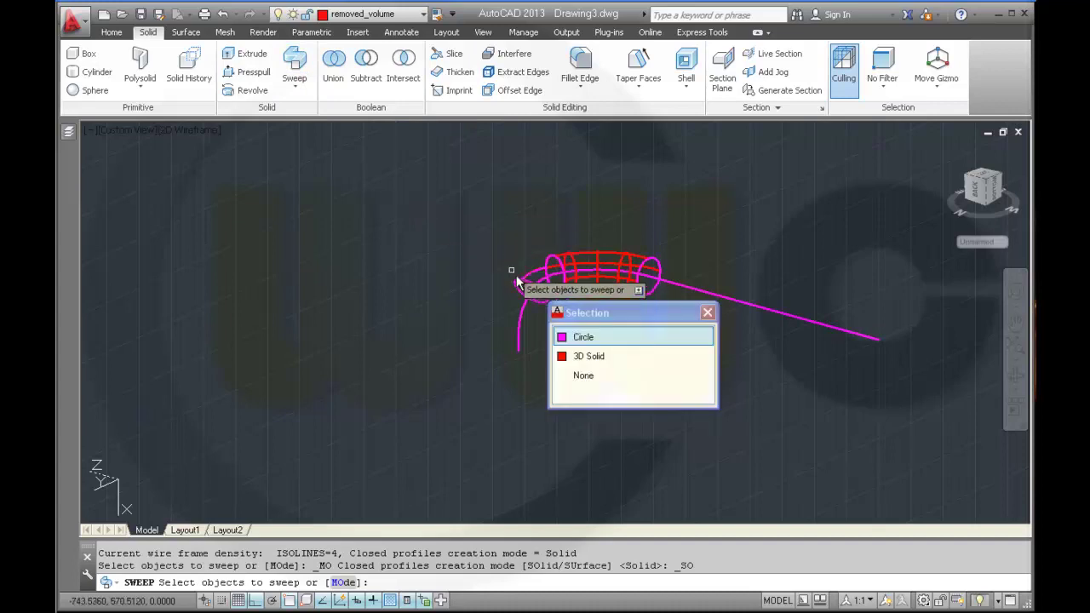
{"action": "left_click", "coordinate": [584, 337]}
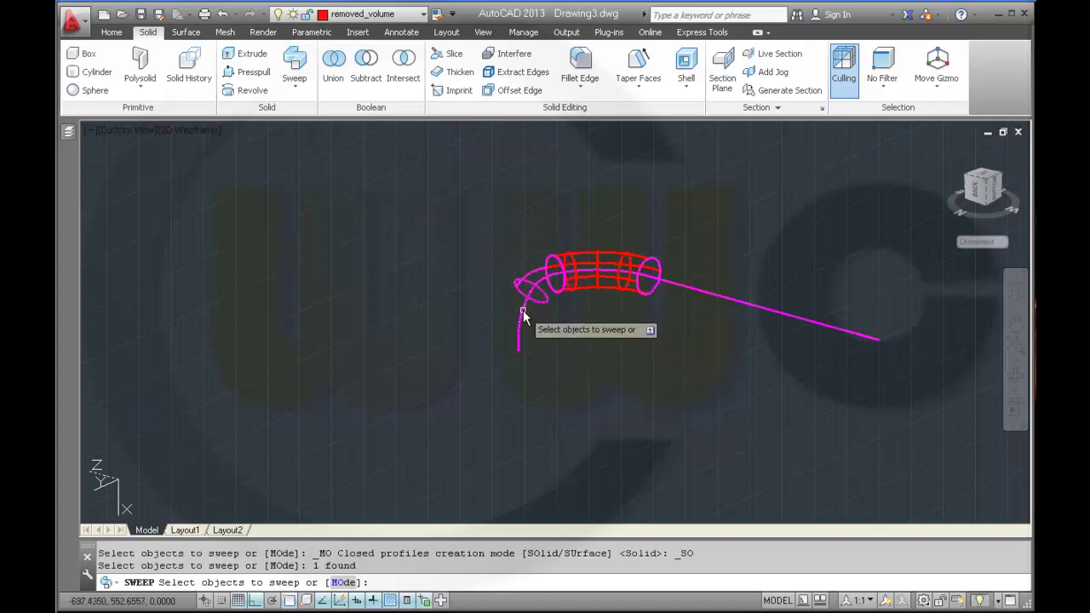
{"action": "left_click", "coordinate": [519, 302]}
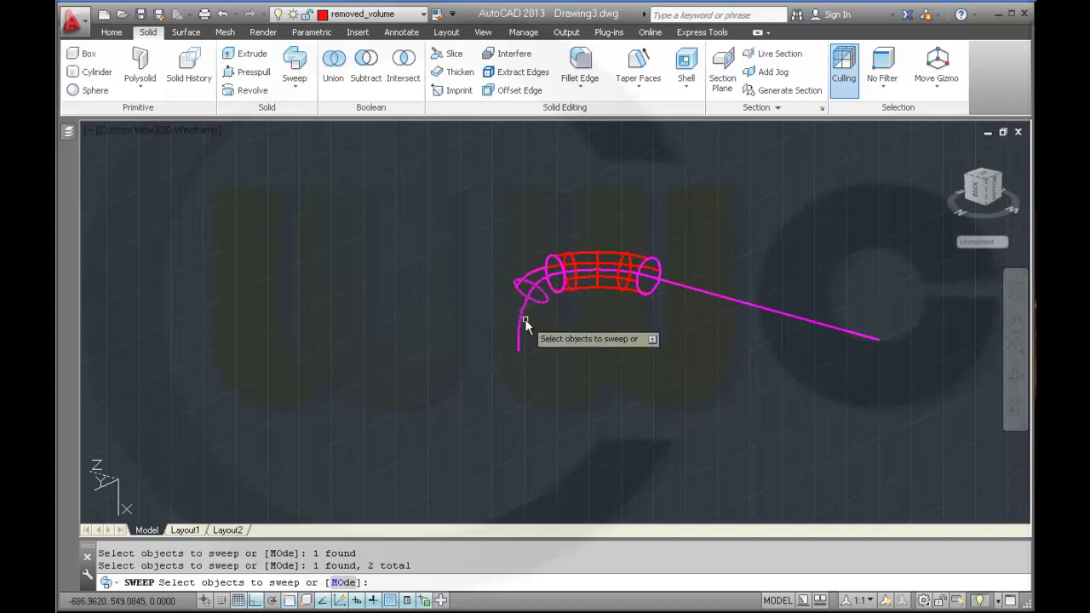
{"action": "left_click", "coordinate": [514, 307], "text": "shift"}
{"action": "right_click", "coordinate": [487, 275]}
{"action": "left_click", "coordinate": [503, 283]}
{"action": "left_click", "coordinate": [521, 320]}
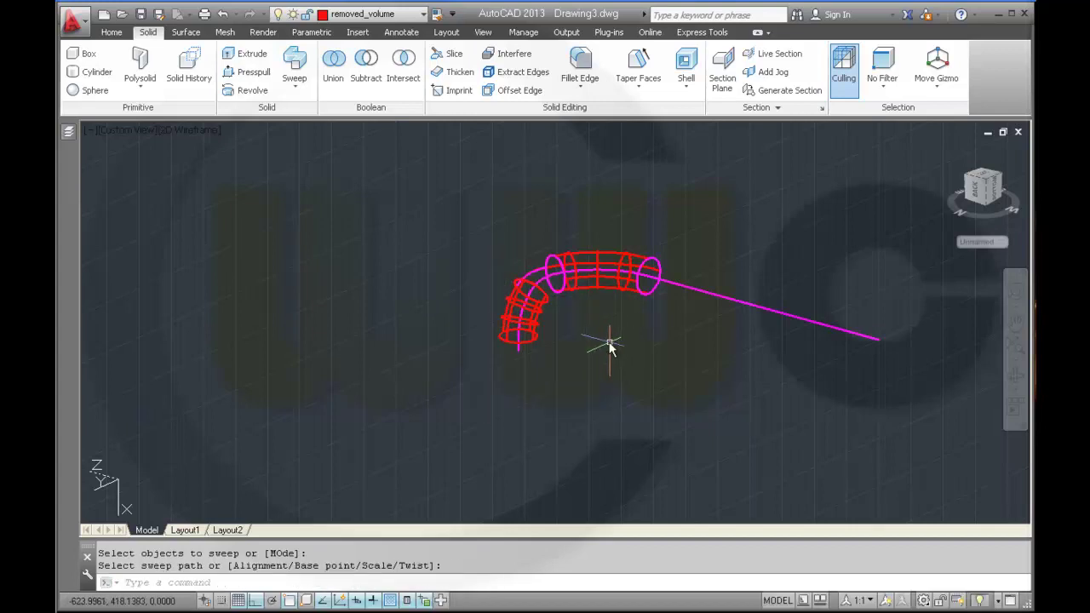
- Switch the viewport to Realistic visual style and orbit the model
{"action": "left_click", "coordinate": [213, 133]}
{"action": "key", "text": "Escape"}
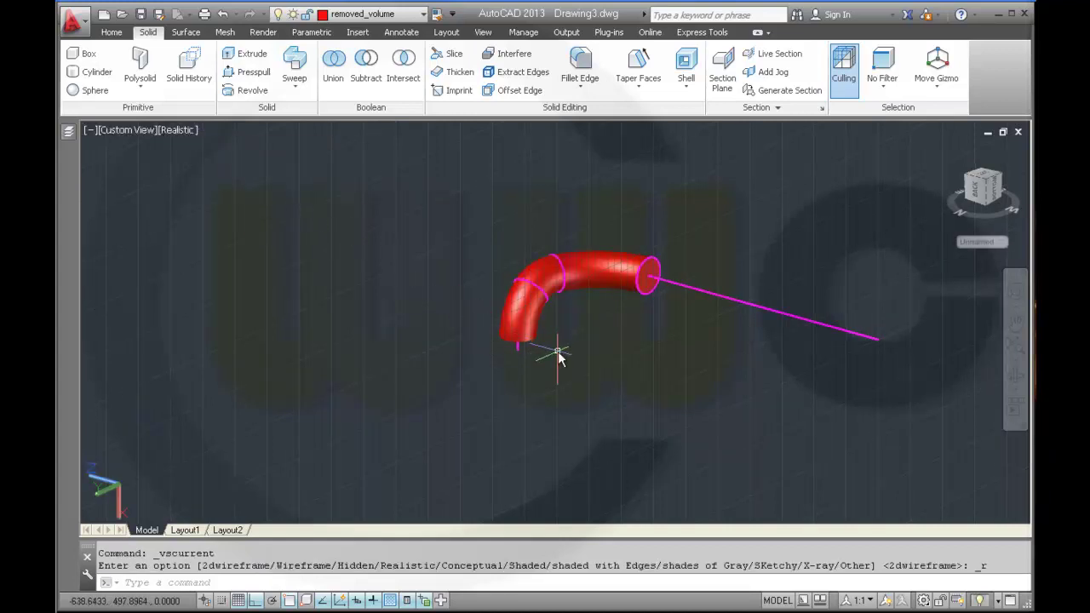
{"action": "middle_click_drag", "start_coordinate": [558, 355], "coordinate": [546, 250], "text": "shift"}
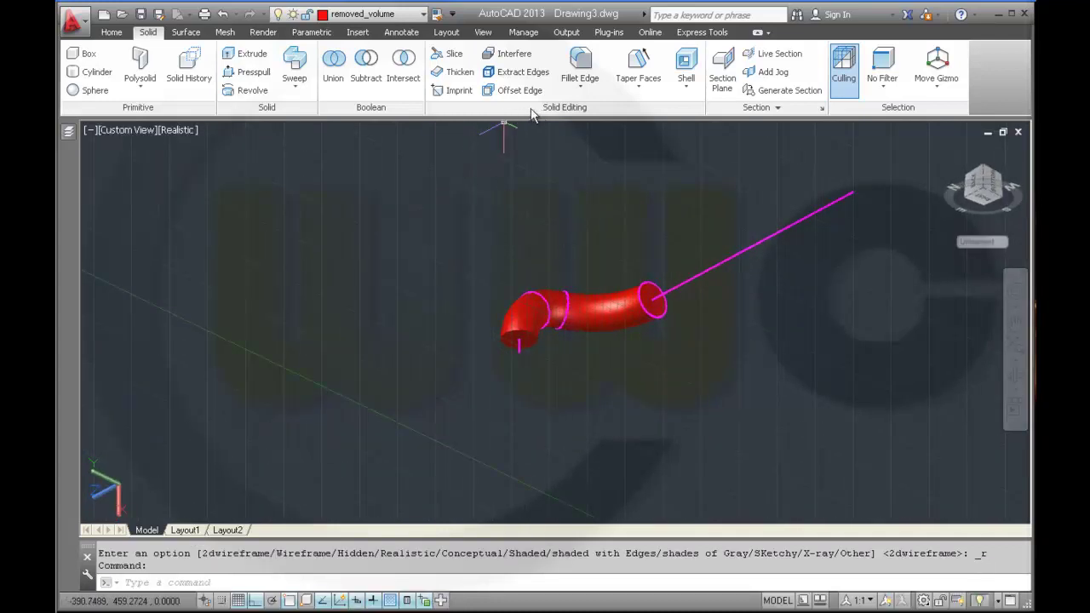
- Extract the edges of the red elbow's 3D Solid
{"action": "left_click", "coordinate": [488, 71]}
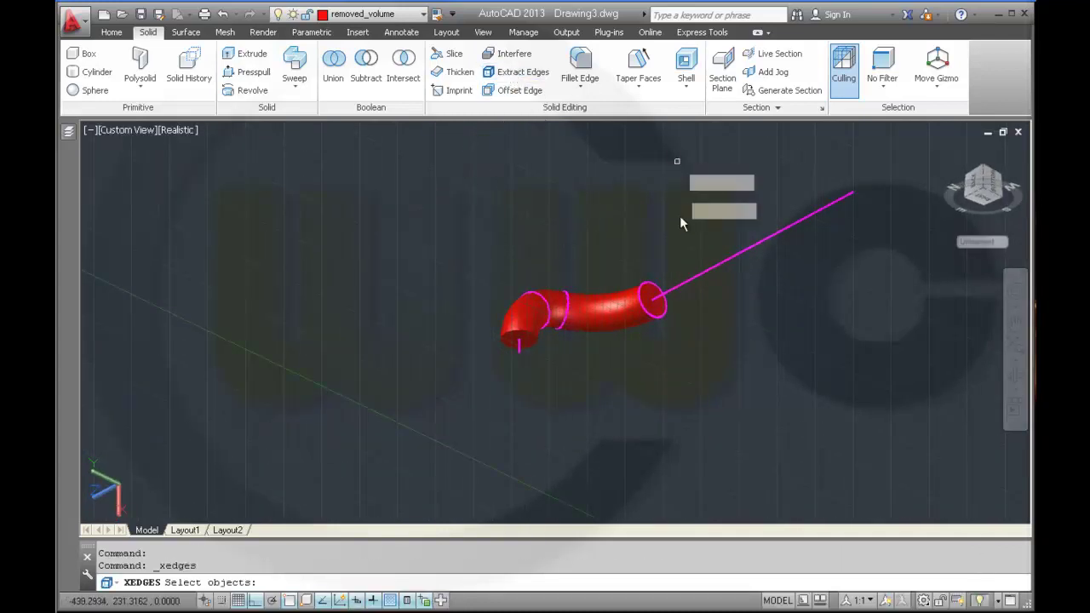
{"action": "left_click", "coordinate": [526, 330]}
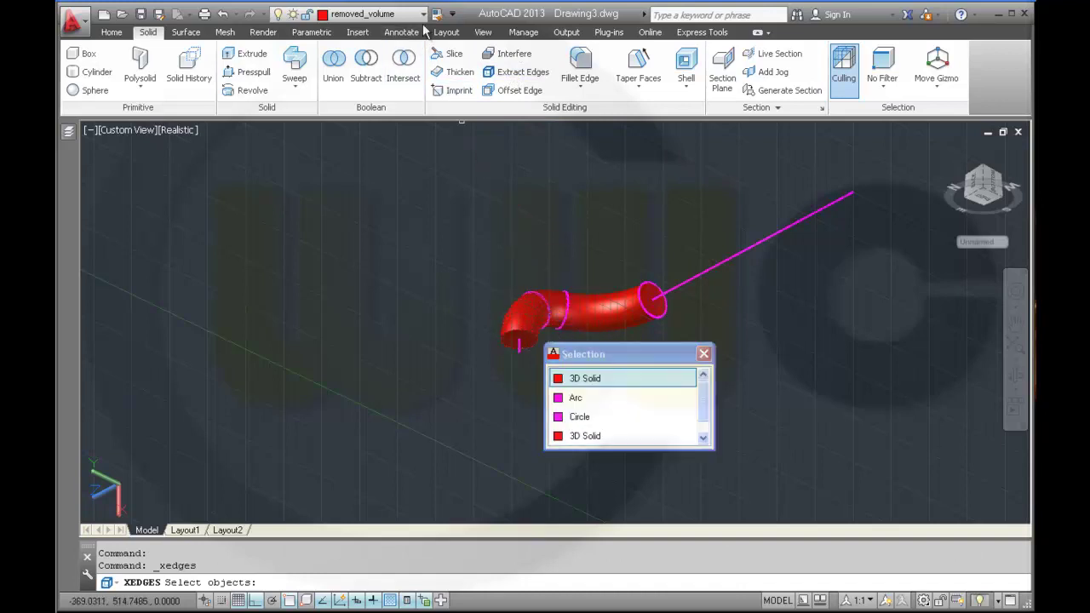
{"action": "key", "text": "Return"}
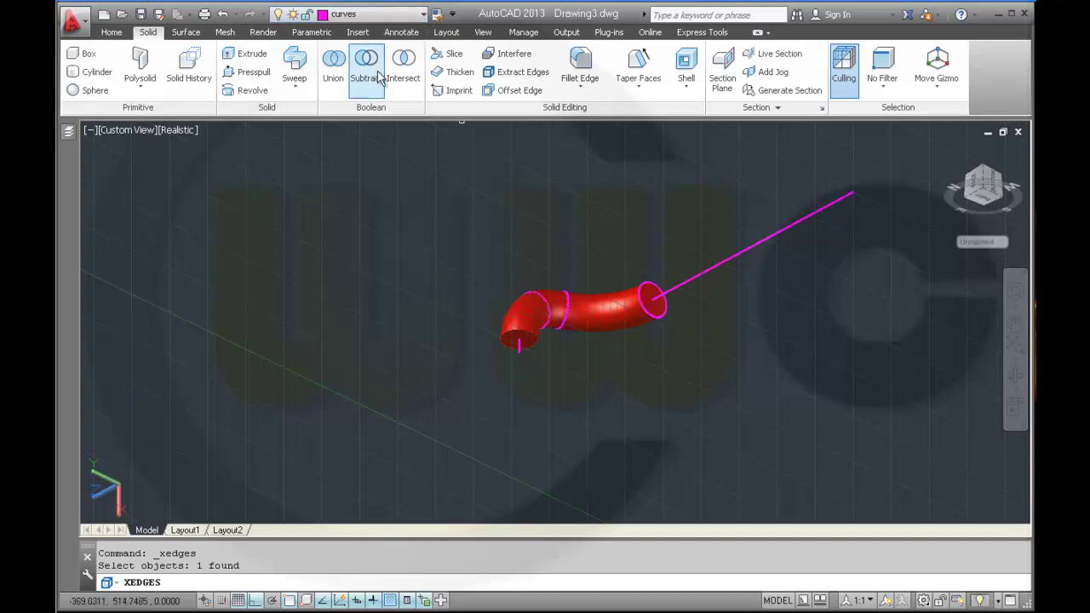
{"action": "left_click", "coordinate": [520, 331]}
{"action": "left_click", "coordinate": [587, 381]}
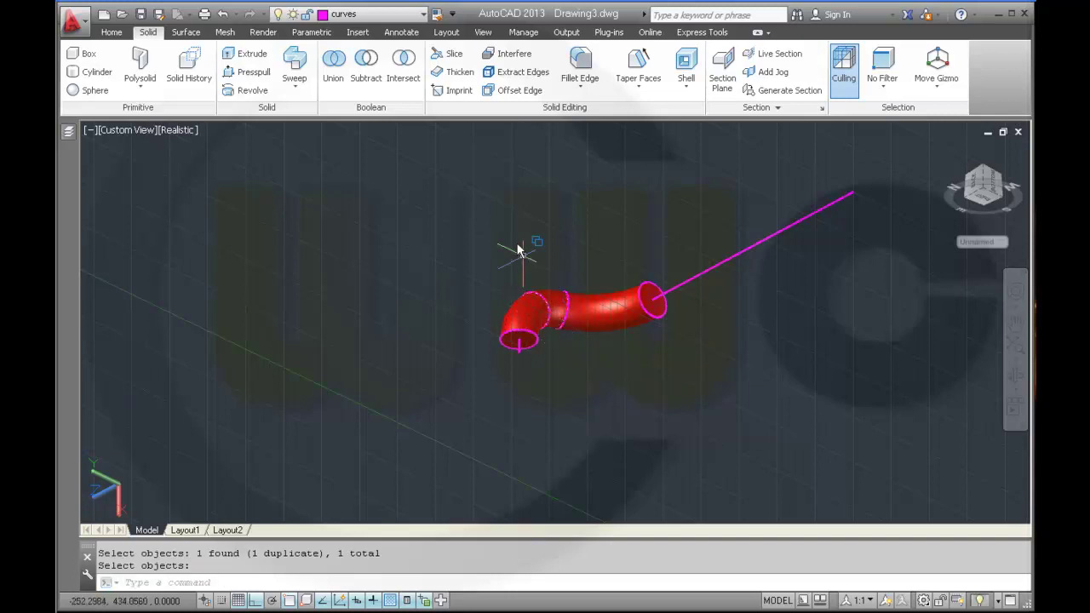
- Start a sweep with the elbow's end circle, then cancel it
{"action": "left_click", "coordinate": [307, 76]}
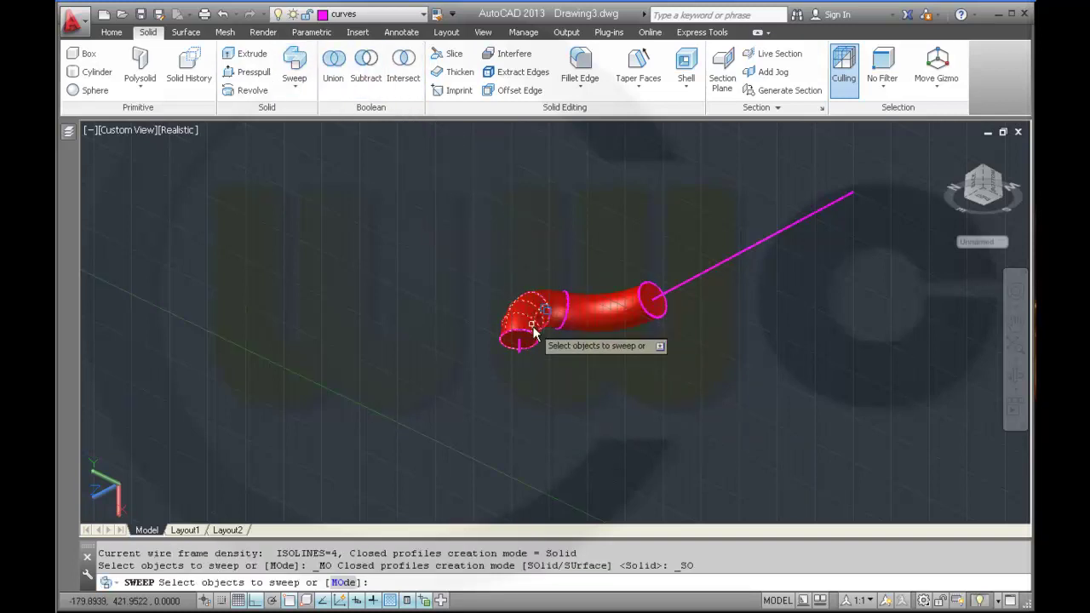
{"action": "left_click", "coordinate": [530, 339]}
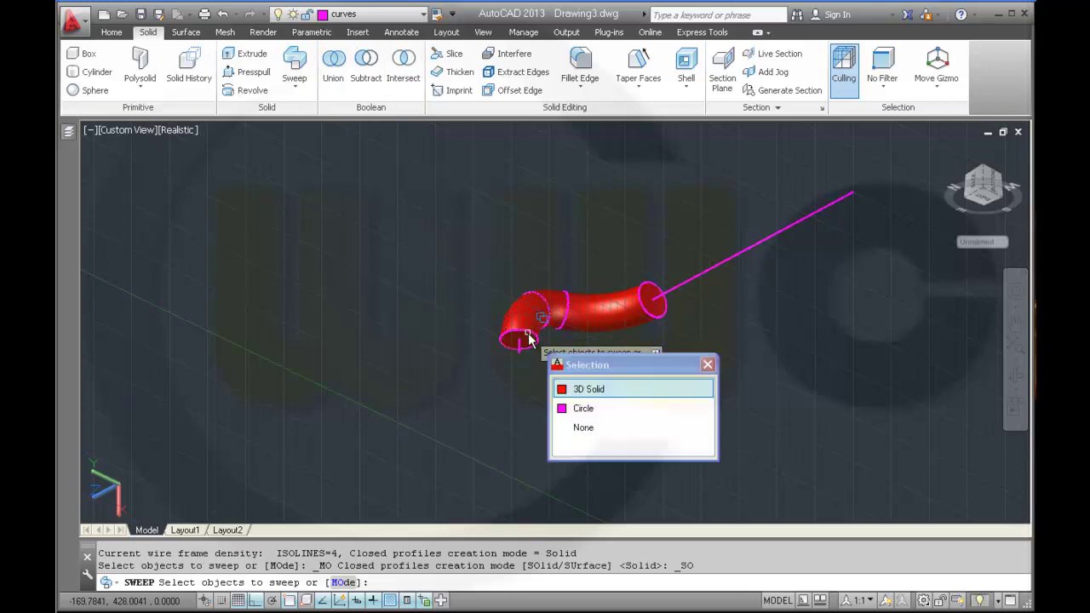
{"action": "left_click", "coordinate": [586, 410]}
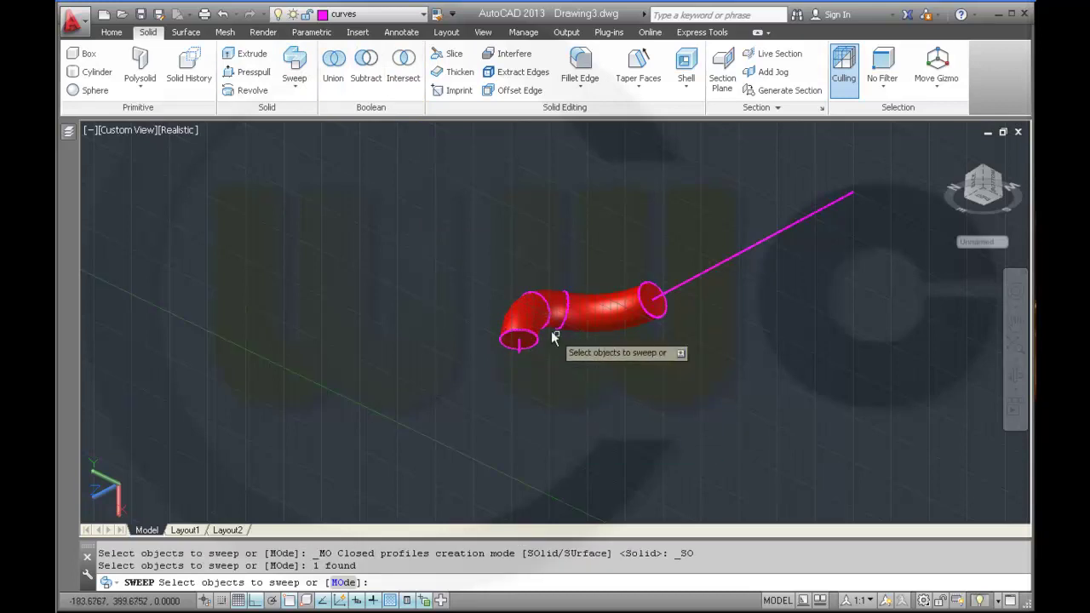
{"action": "right_click", "coordinate": [483, 272]}
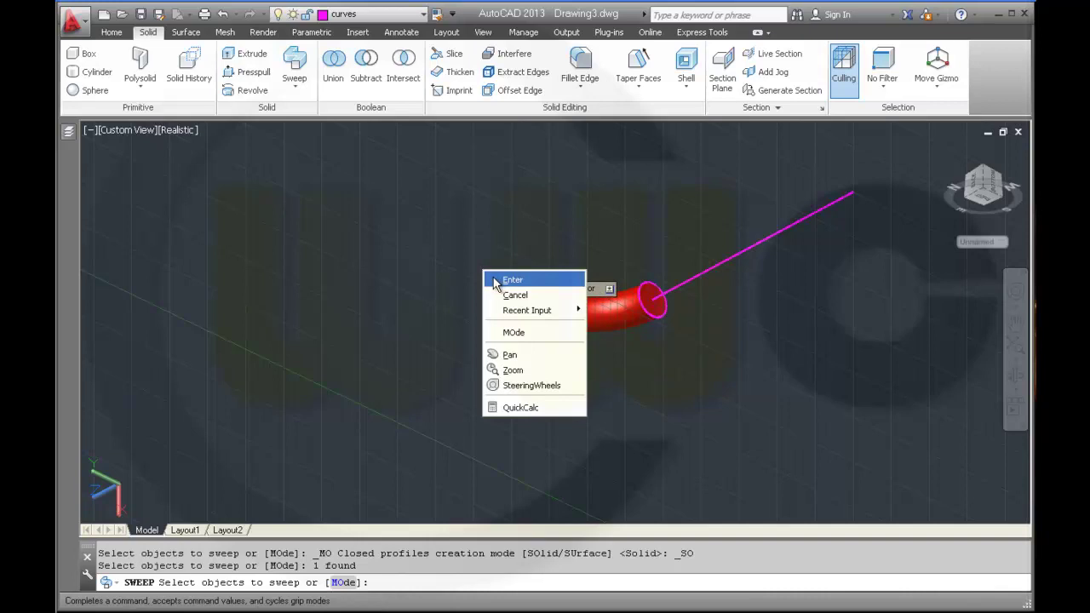
{"action": "left_click", "coordinate": [507, 294]}
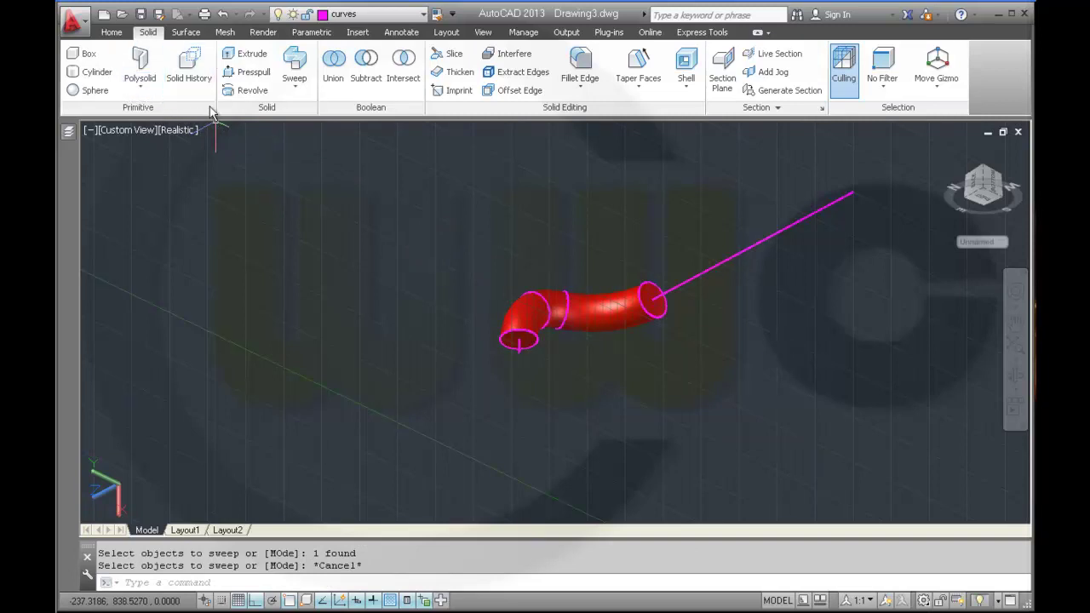
- Extrude the small end circle 15 units into a short cylinder
{"action": "left_click", "coordinate": [246, 54]}
{"action": "left_click", "coordinate": [532, 339]}
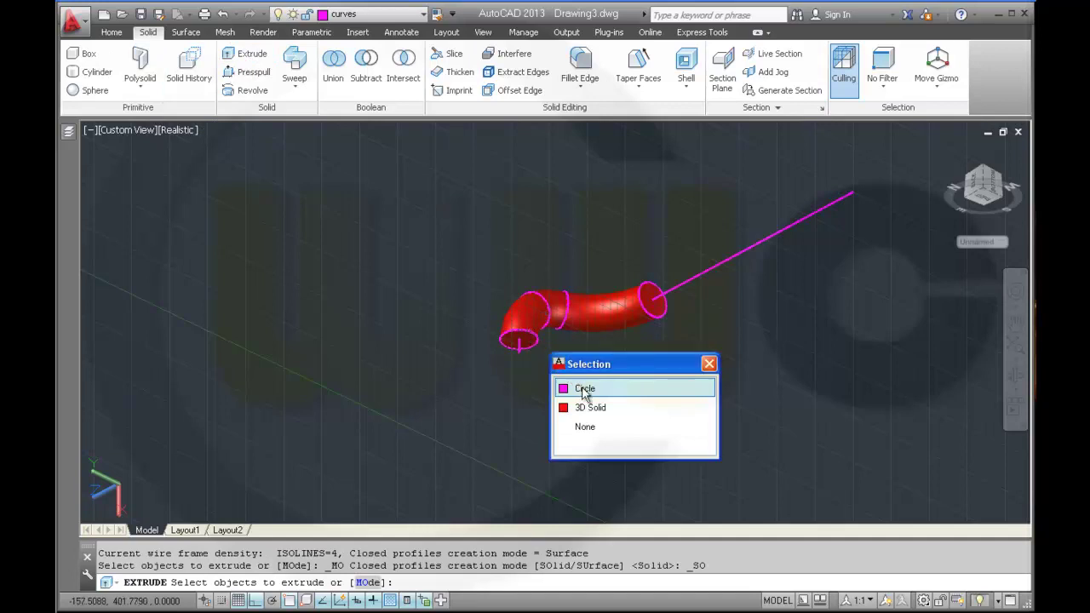
{"action": "left_click", "coordinate": [583, 388]}
{"action": "right_click", "coordinate": [583, 387]}
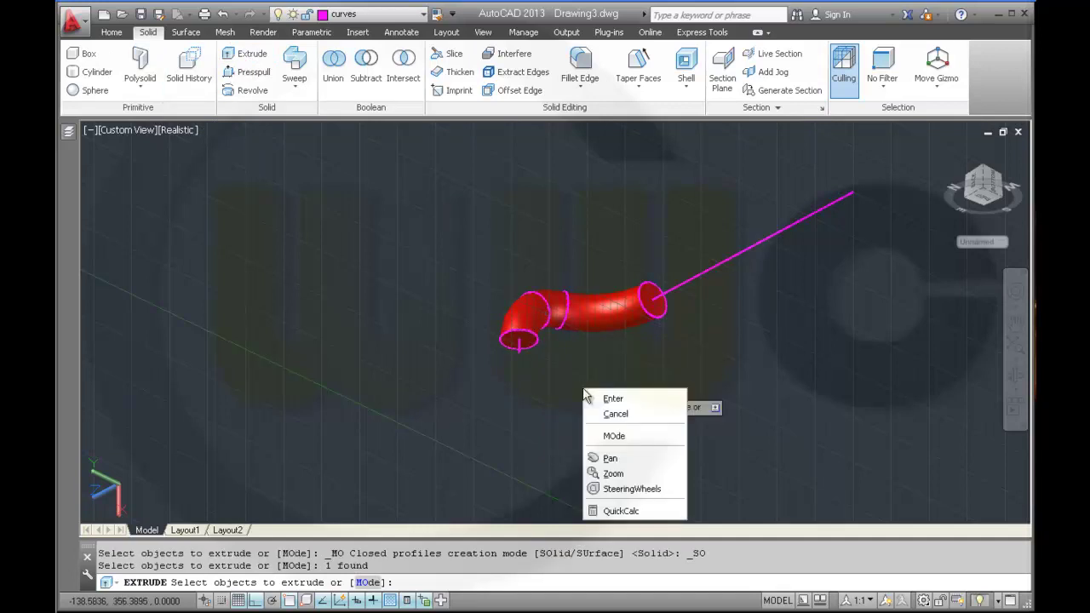
{"action": "left_click", "coordinate": [607, 394]}
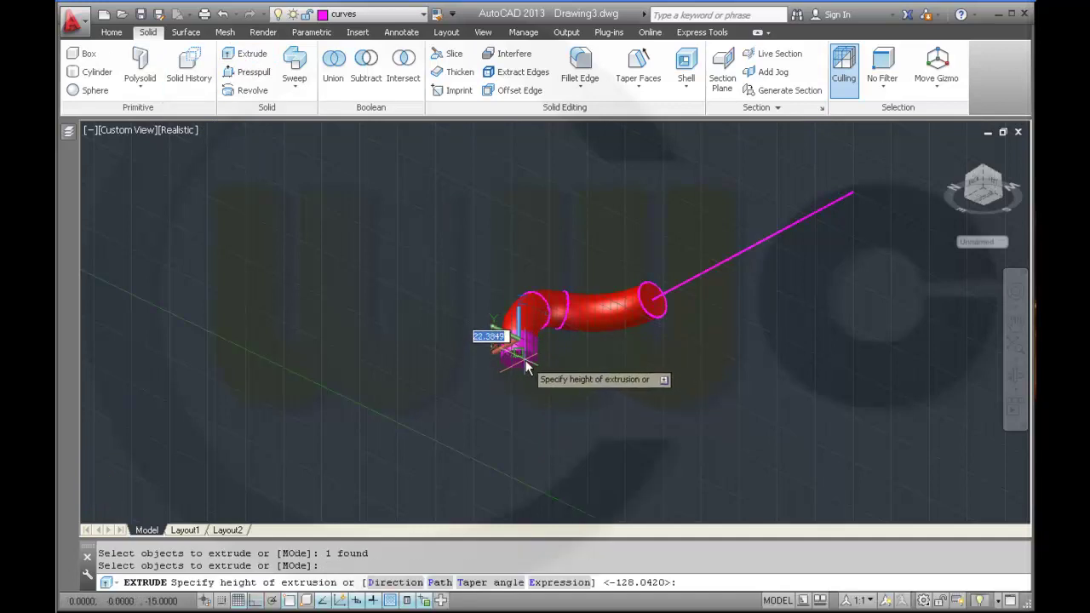
{"action": "scroll", "coordinate": [523, 368], "scroll_direction": "up", "scroll_amount": 3}
{"action": "scroll", "coordinate": [521, 361], "scroll_direction": "down", "scroll_amount": 3}
{"action": "scroll", "coordinate": [522, 358], "scroll_direction": "up", "scroll_amount": 7}
{"action": "type", "text": "15"}
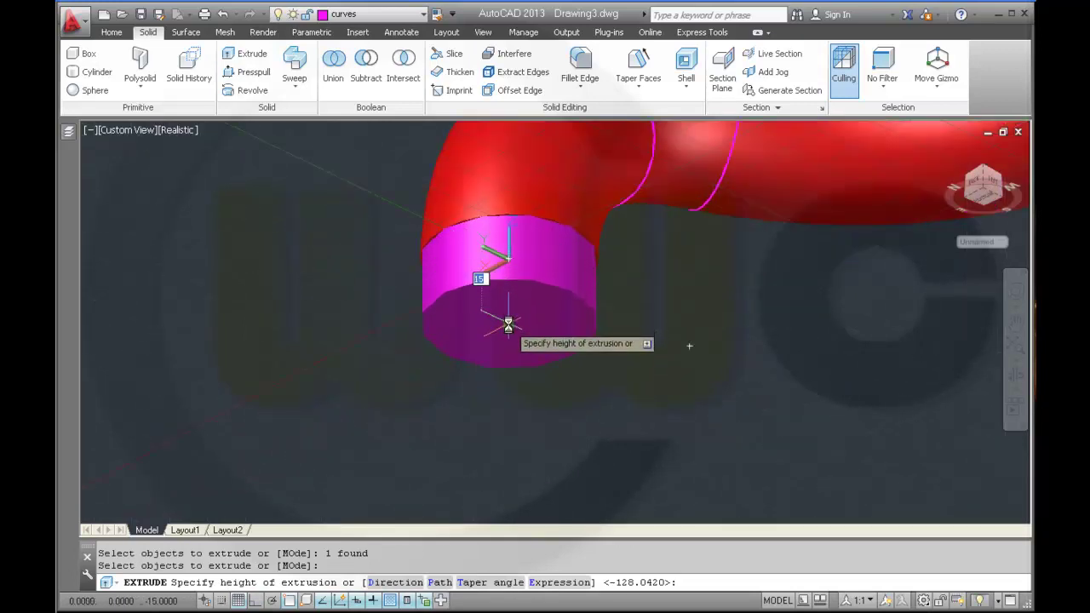
{"action": "key", "text": "Return"}
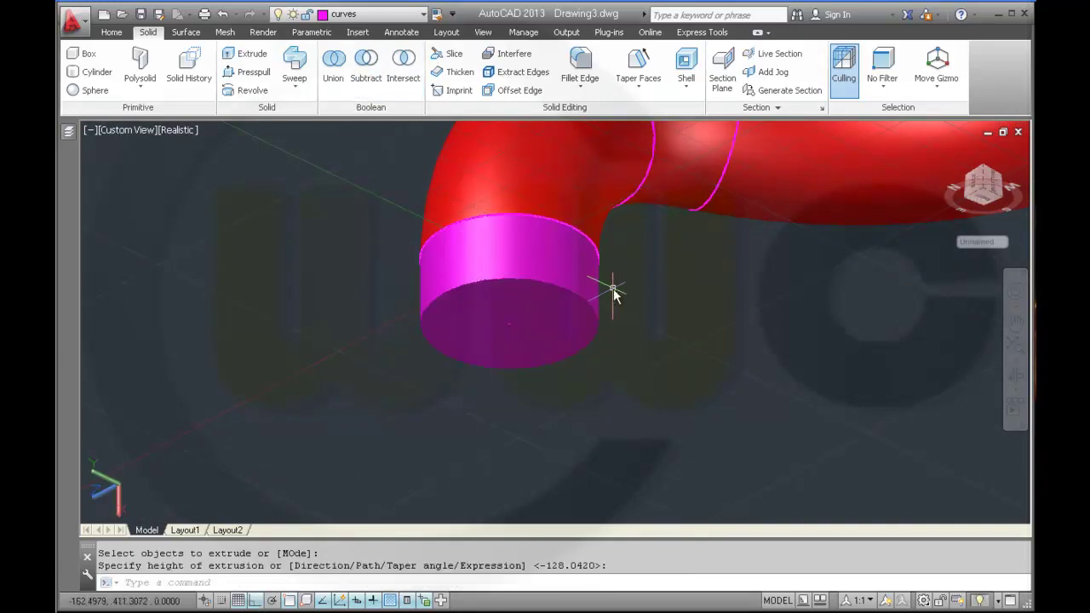
- Move the end cylinder onto the removed_volume layer so it shows red
{"action": "left_click", "coordinate": [562, 279]}
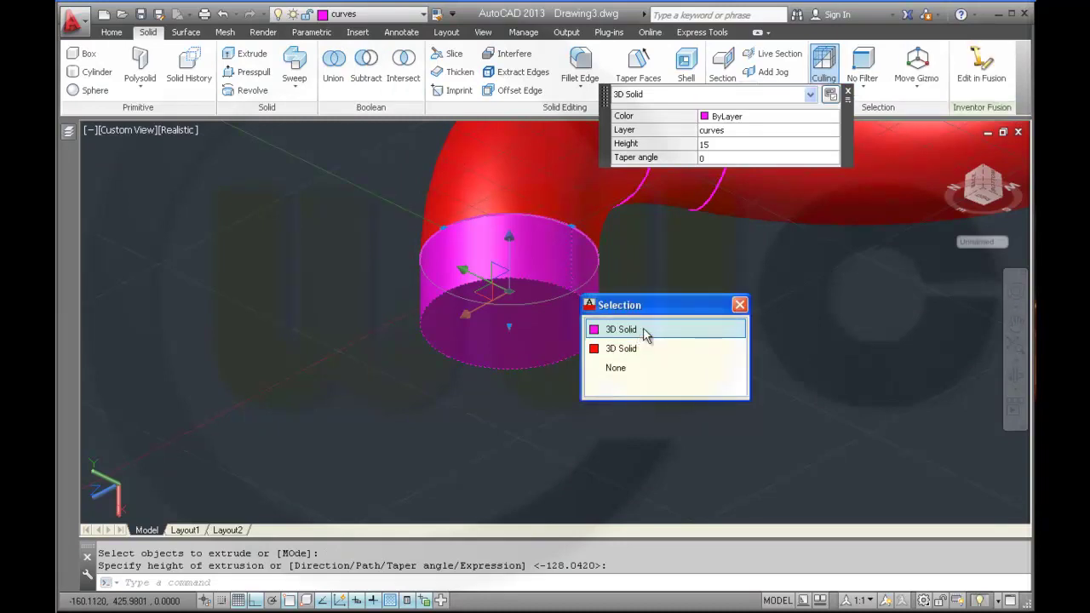
{"action": "left_click", "coordinate": [833, 132]}
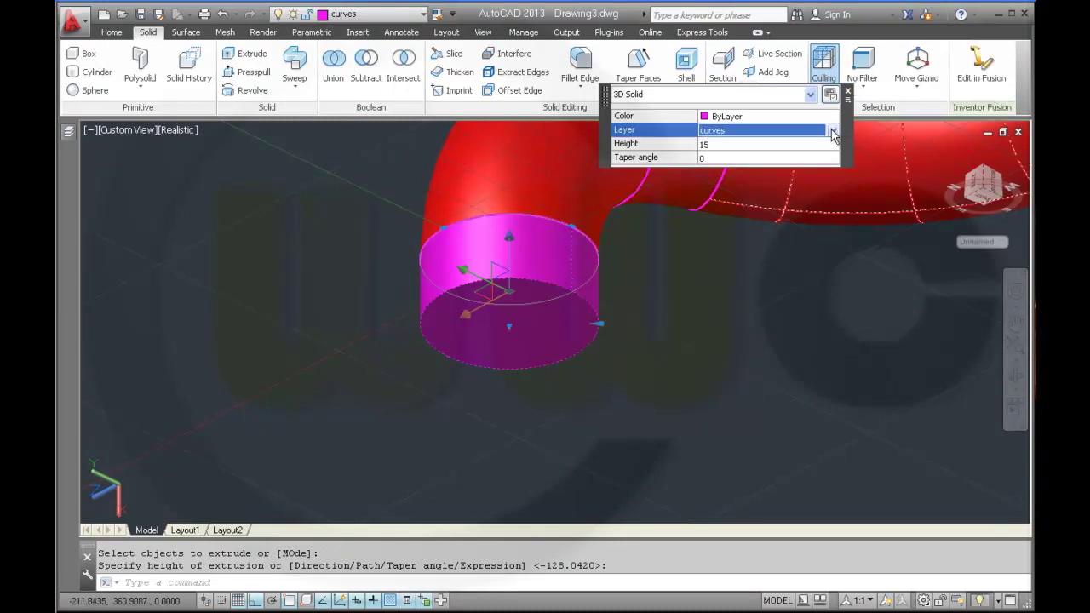
{"action": "left_click", "coordinate": [833, 130]}
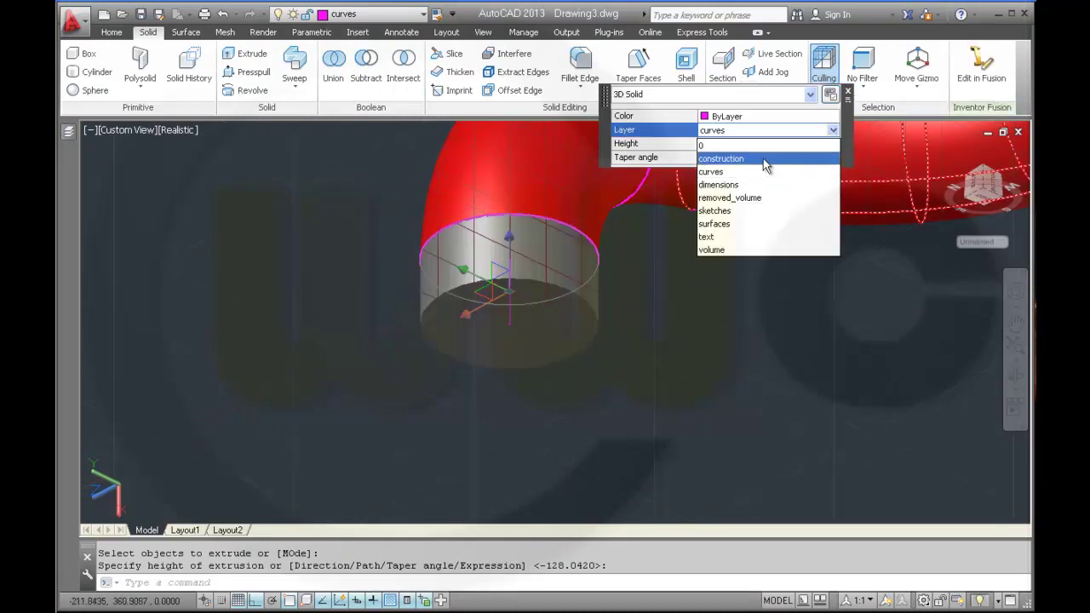
{"action": "left_click", "coordinate": [745, 199]}
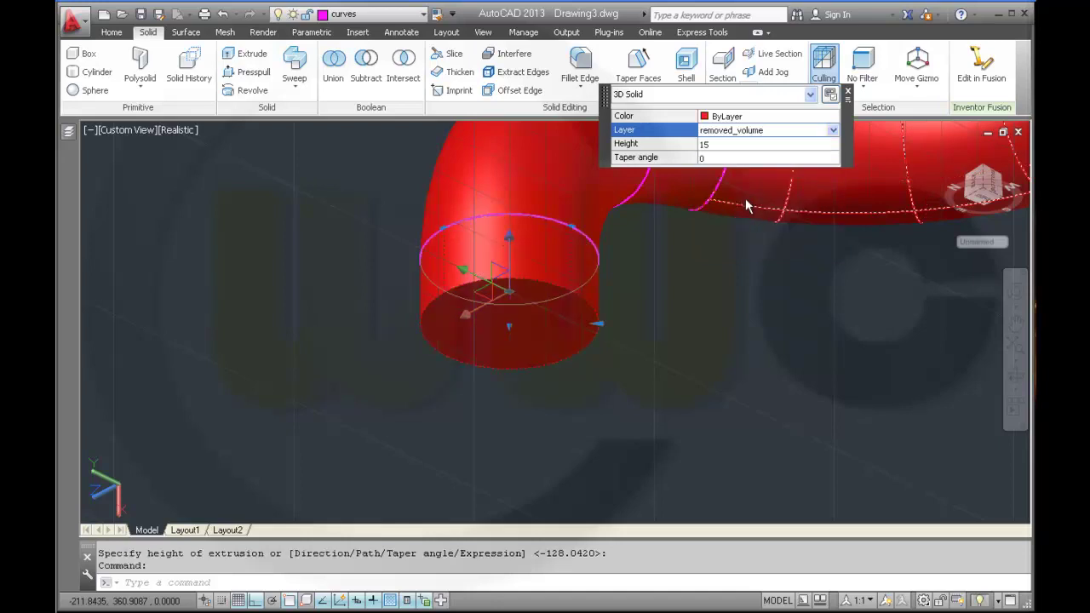
{"action": "key", "text": "Escape"}
{"action": "scroll", "coordinate": [714, 286], "scroll_direction": "down", "scroll_amount": 2}
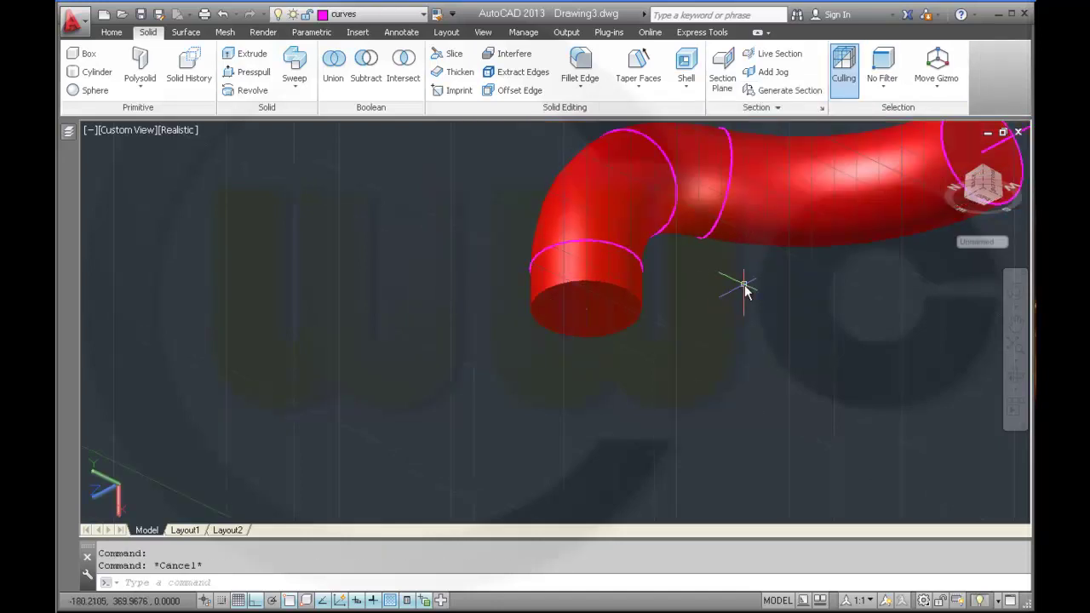
{"action": "middle_click_drag", "start_coordinate": [746, 290], "coordinate": [514, 311]}
- Extrude the pipe's open-end circle straight to the path's endpoint, 279 units long
{"action": "middle_click_drag", "start_coordinate": [669, 275], "coordinate": [569, 341]}
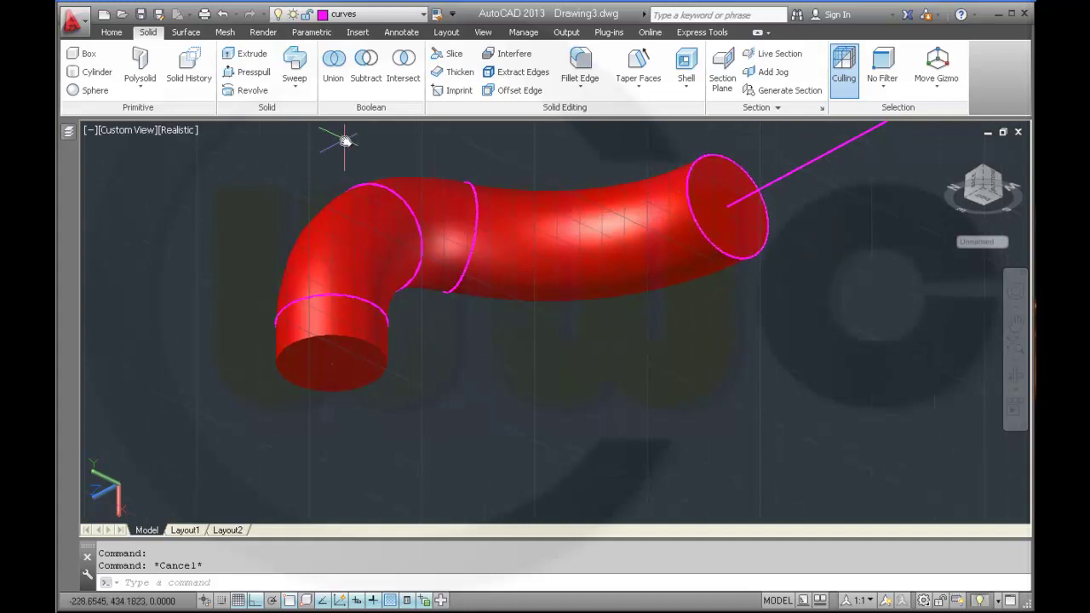
{"action": "left_click", "coordinate": [247, 54]}
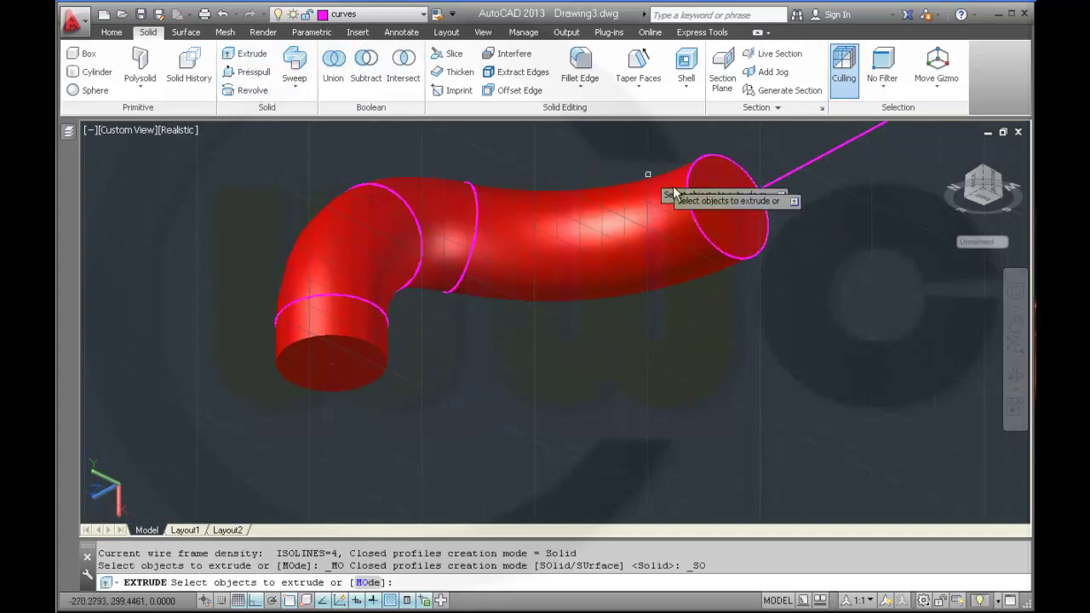
{"action": "middle_click_drag", "start_coordinate": [758, 283], "coordinate": [609, 368]}
{"action": "middle_click_drag", "start_coordinate": [733, 299], "coordinate": [663, 344]}
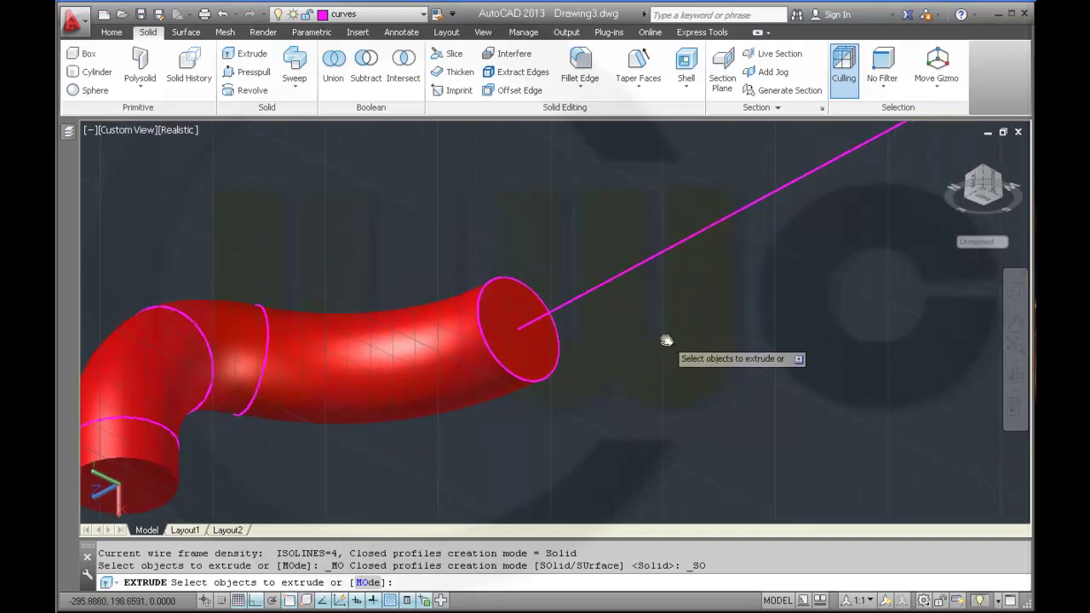
{"action": "left_click", "coordinate": [539, 297]}
{"action": "left_click", "coordinate": [577, 366]}
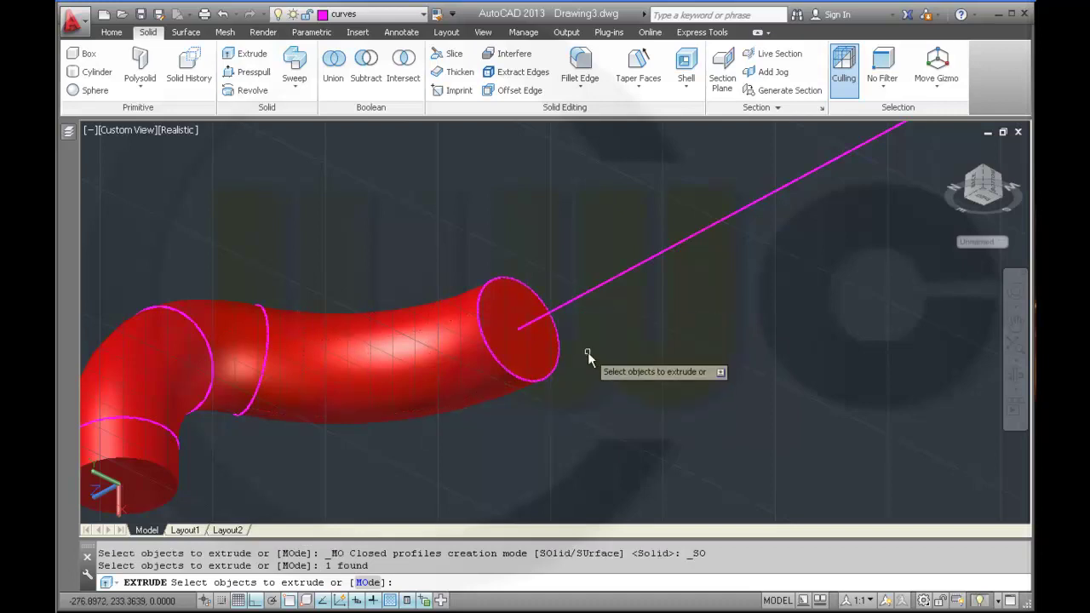
{"action": "right_click", "coordinate": [588, 358]}
{"action": "left_click", "coordinate": [631, 364]}
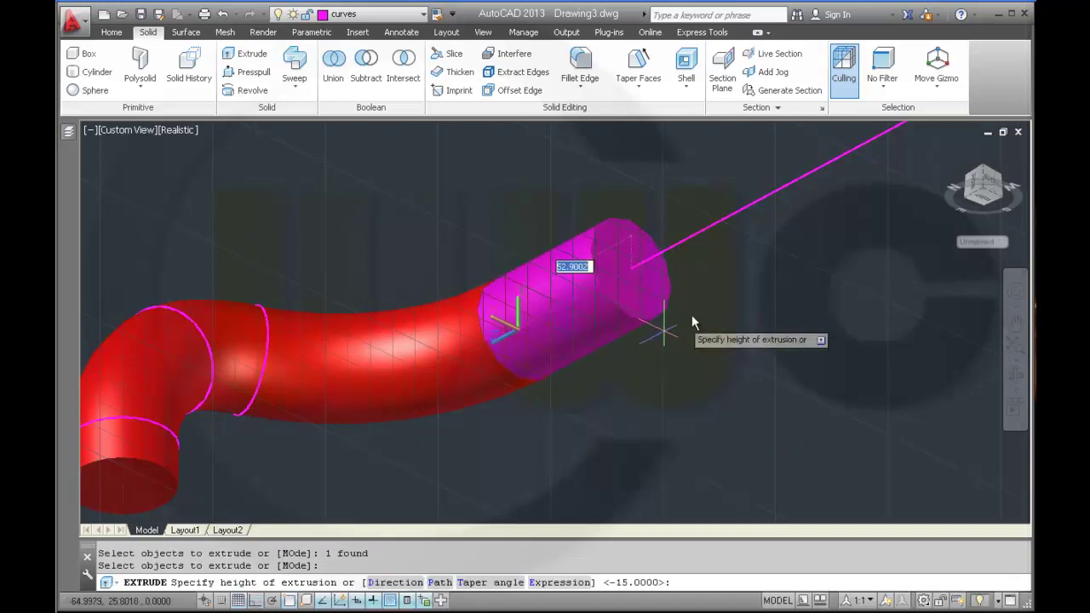
{"action": "scroll", "coordinate": [463, 463], "scroll_direction": "up", "scroll_amount": 2}
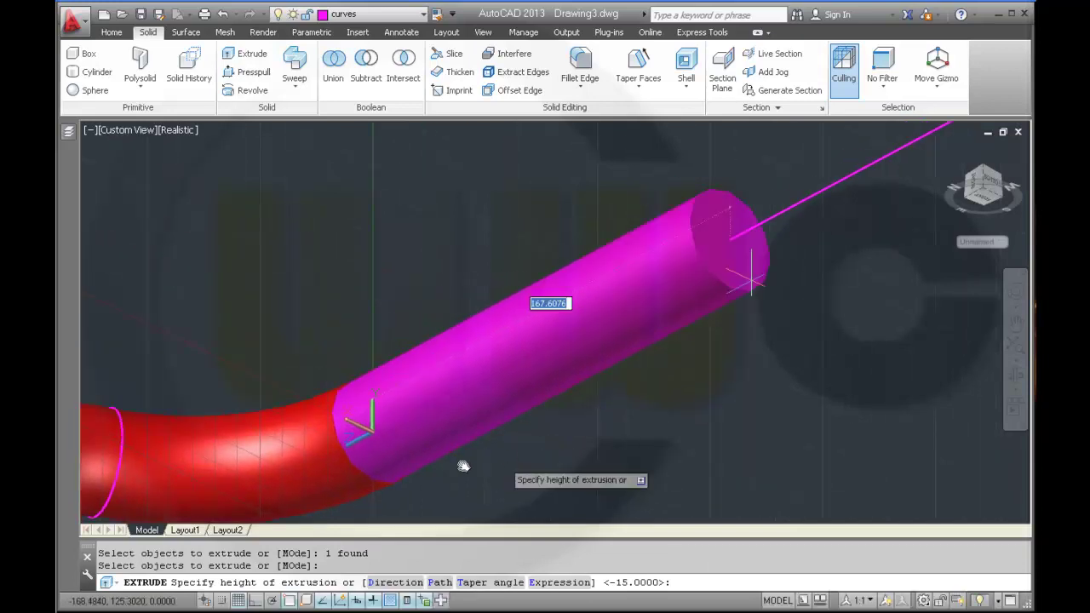
{"action": "scroll", "coordinate": [644, 326], "scroll_direction": "up", "scroll_amount": 3}
{"action": "scroll", "coordinate": [644, 326], "scroll_direction": "down", "scroll_amount": 5}
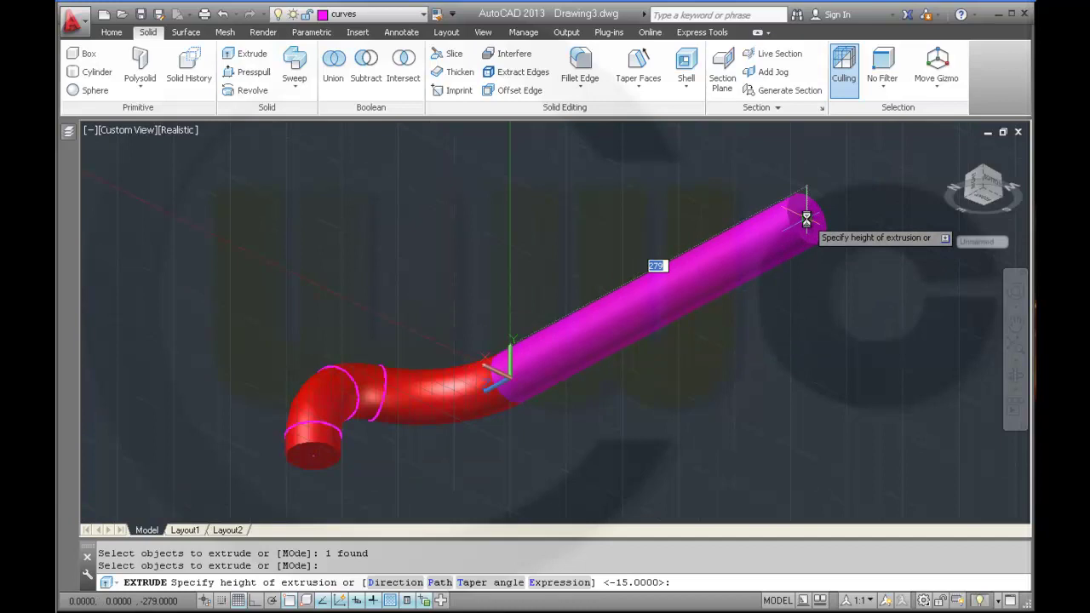
{"action": "left_click", "coordinate": [807, 218]}
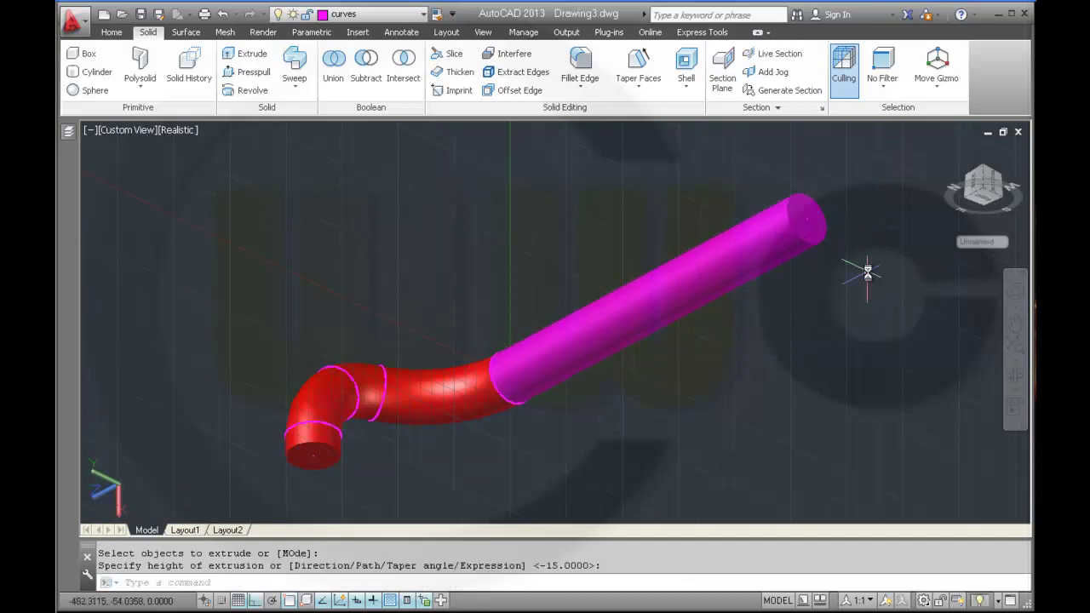
- Put the new extrusion on the removed_volume layer
{"action": "left_click", "coordinate": [714, 247]}
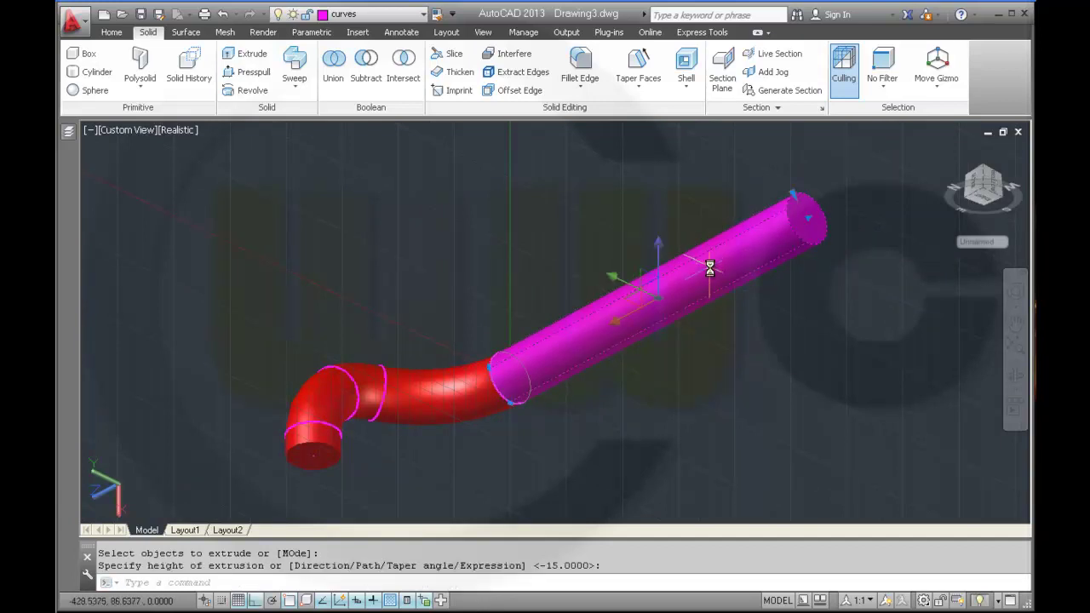
{"action": "left_click", "coordinate": [988, 198]}
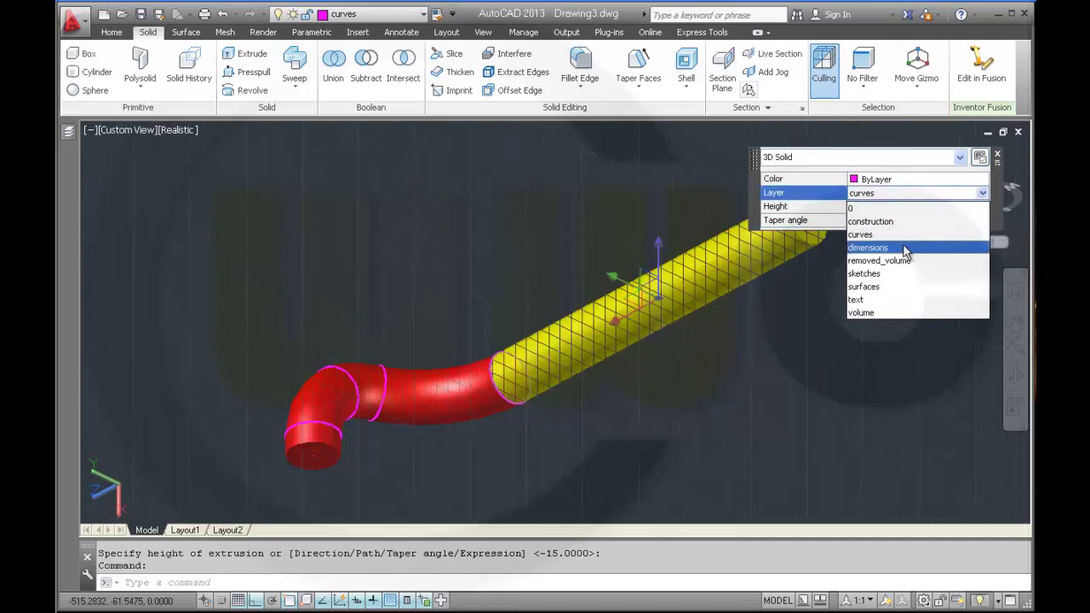
{"action": "left_click", "coordinate": [892, 261]}
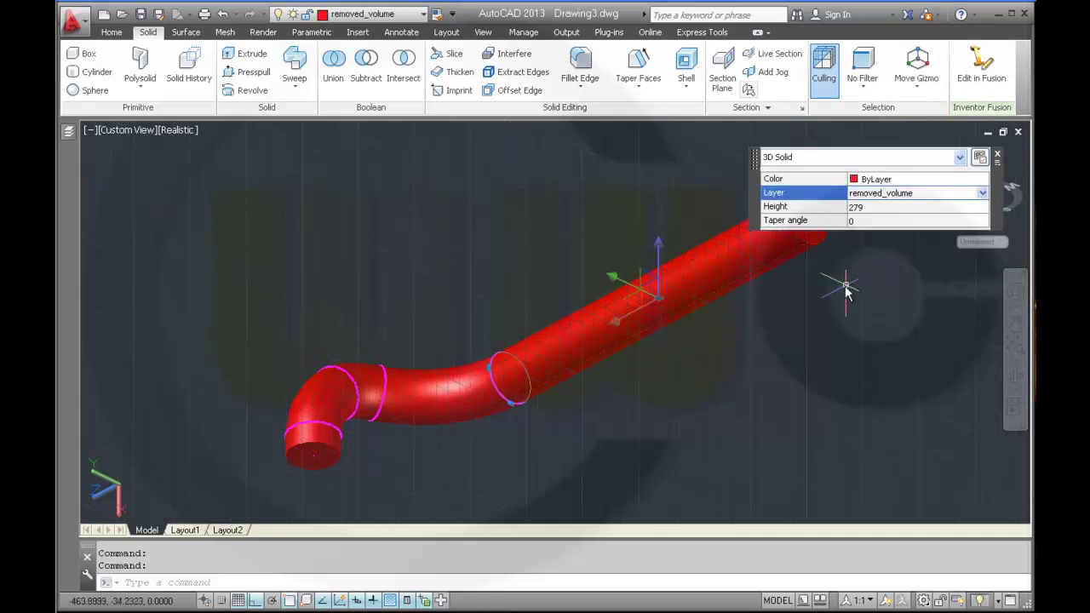
{"action": "key", "text": "Escape"}
- Pan and zoom around the model, then zoom to the full drawing extents
{"action": "middle_click_drag", "start_coordinate": [689, 378], "coordinate": [654, 275]}
{"action": "scroll", "coordinate": [653, 274], "scroll_direction": "down", "scroll_amount": 5}
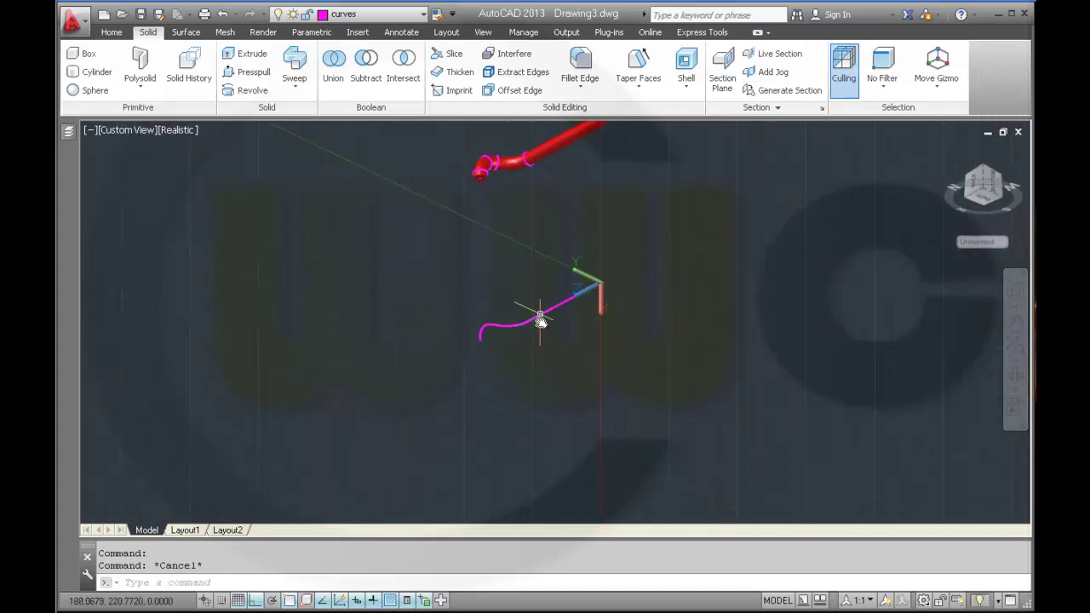
{"action": "scroll", "coordinate": [540, 337], "scroll_direction": "up", "scroll_amount": 2}
{"action": "scroll", "coordinate": [547, 275], "scroll_direction": "down", "scroll_amount": 3}
{"action": "middle_click_drag", "start_coordinate": [547, 275], "coordinate": [563, 380]}
{"action": "scroll", "coordinate": [568, 311], "scroll_direction": "up", "scroll_amount": 2}
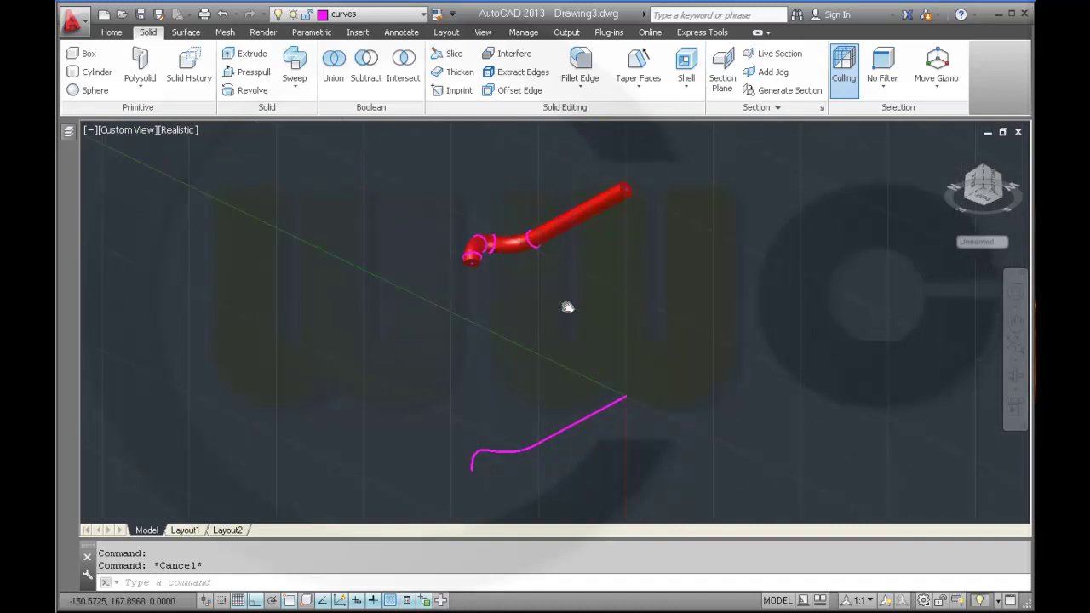
{"action": "scroll", "coordinate": [568, 308], "scroll_direction": "up", "scroll_amount": 2}
{"action": "scroll", "coordinate": [568, 307], "scroll_direction": "down", "scroll_amount": 2}
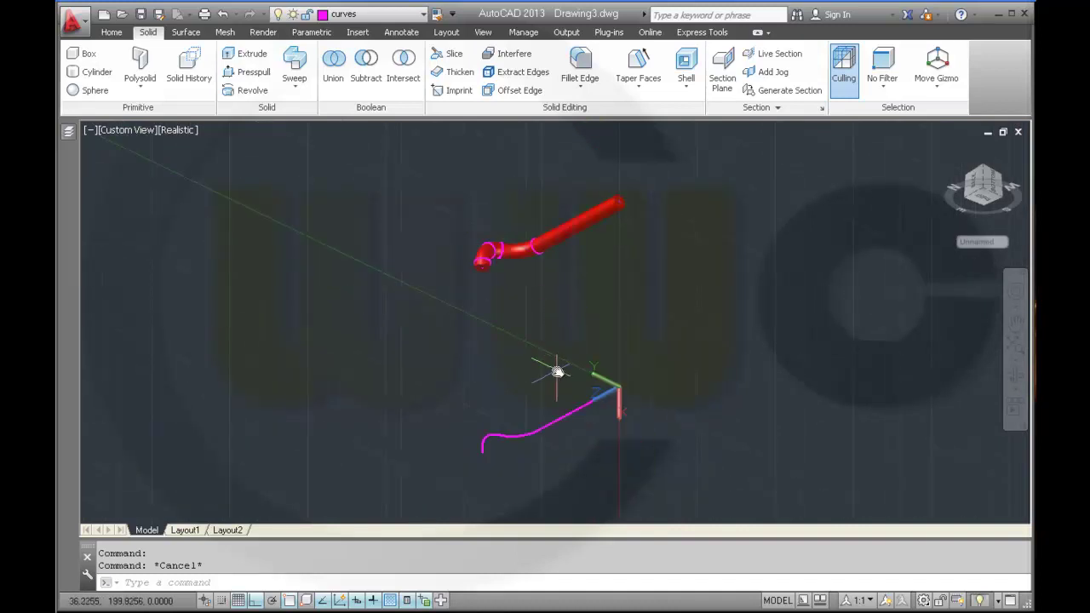
{"action": "scroll", "coordinate": [530, 275], "scroll_direction": "up", "scroll_amount": 1}
{"action": "middle_click", "coordinate": [559, 345]}
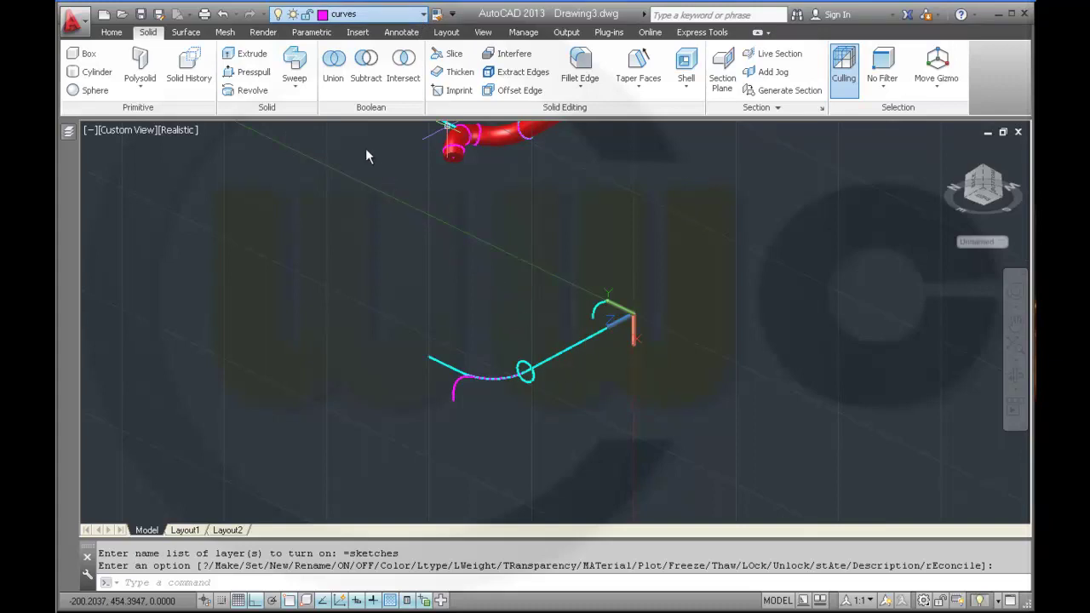
- Redo the layer change so volume is current, then zoom in on the cyan sketch curves
{"action": "key", "text": "ctrl+y"}
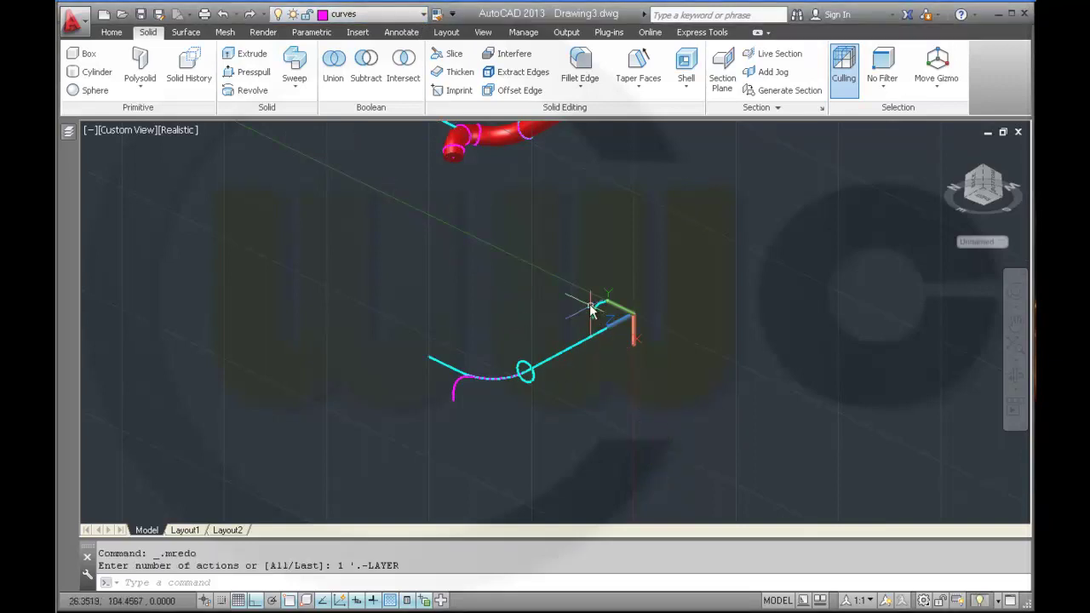
{"action": "left_click", "coordinate": [586, 306]}
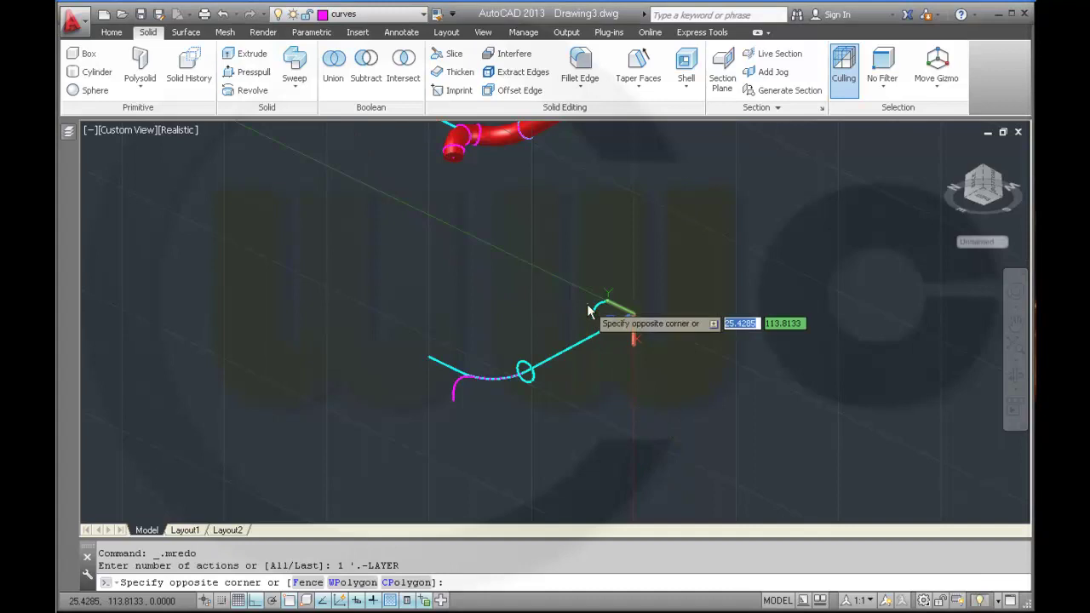
{"action": "key", "text": "Escape"}
{"action": "middle_click_drag", "start_coordinate": [587, 345], "coordinate": [558, 394]}
{"action": "scroll", "coordinate": [557, 387], "scroll_direction": "up", "scroll_amount": 3}
{"action": "scroll", "coordinate": [630, 315], "scroll_direction": "down", "scroll_amount": 3}
{"action": "middle_click", "coordinate": [645, 384]}
{"action": "middle_click", "coordinate": [645, 383]}
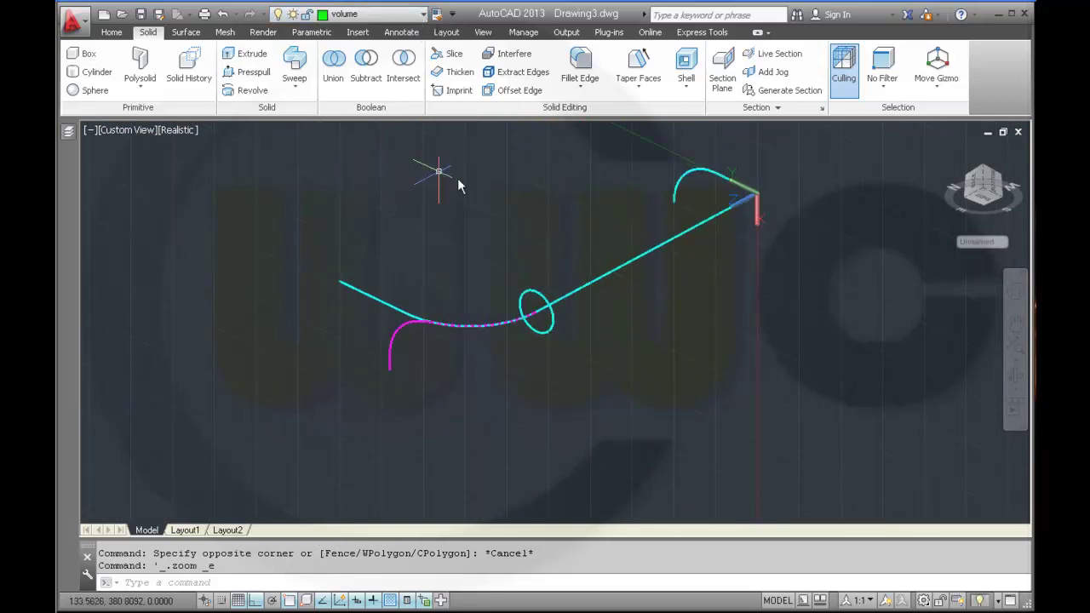
{"action": "scroll", "coordinate": [624, 308], "scroll_direction": "up", "scroll_amount": 2}
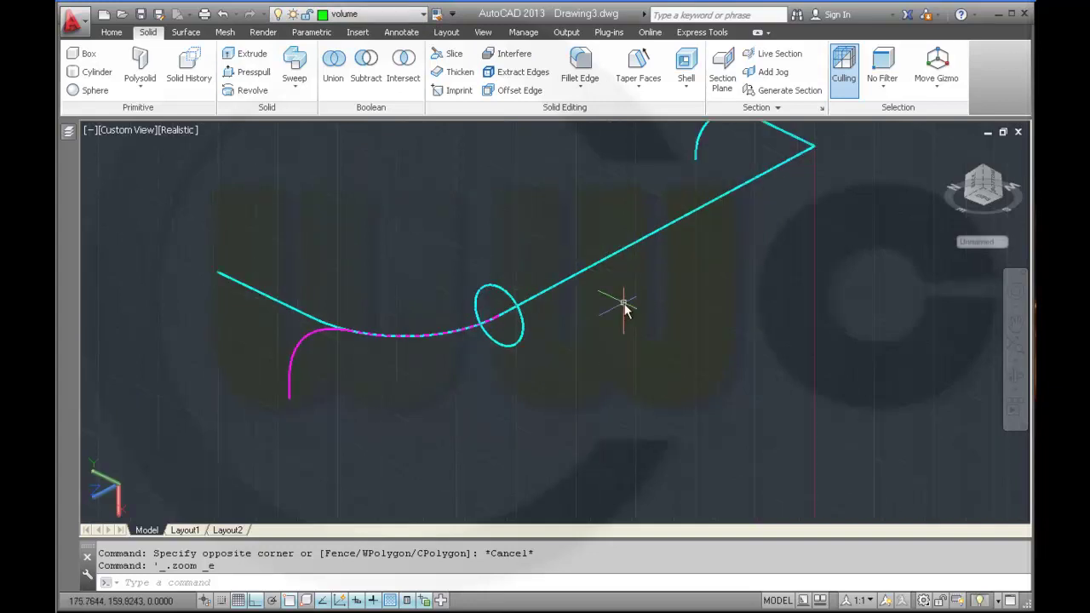
- Sweep the profile circle along the curved Arc path to form a green tube
{"action": "left_click", "coordinate": [304, 72]}
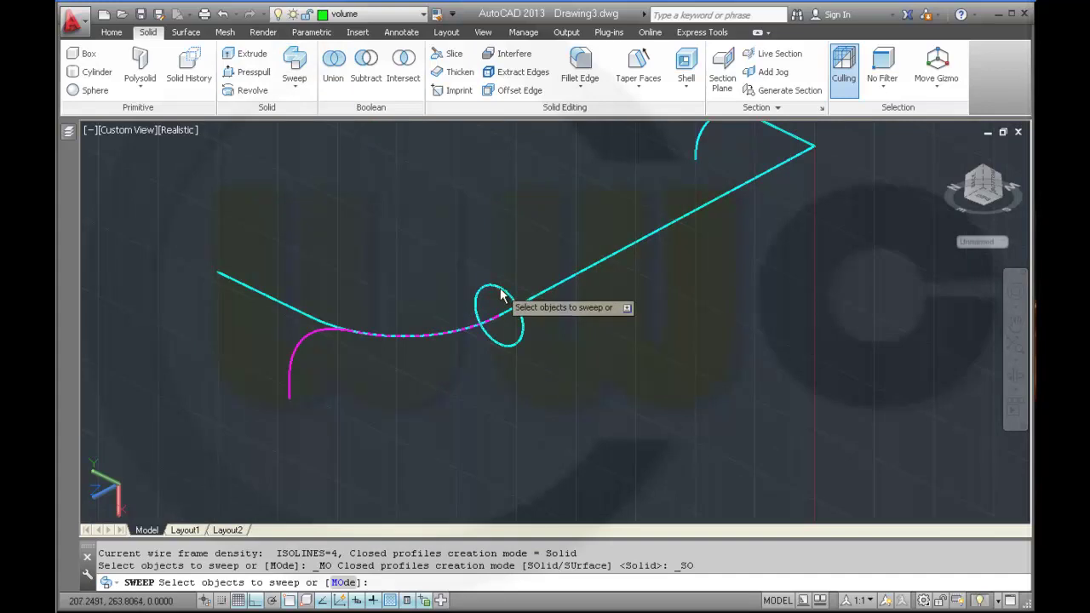
{"action": "left_click", "coordinate": [500, 286]}
{"action": "right_click", "coordinate": [507, 264]}
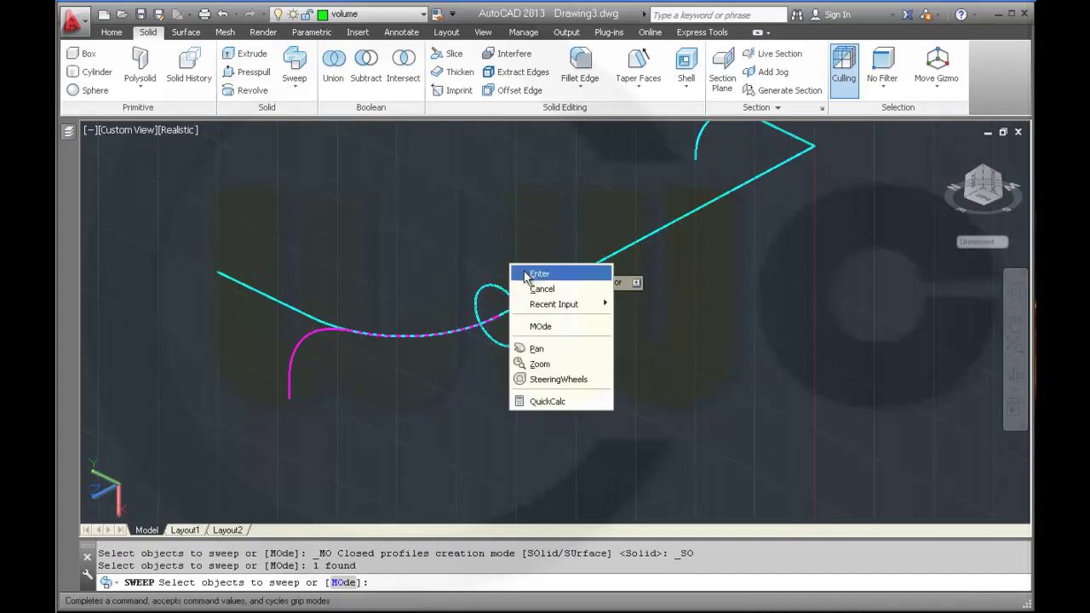
{"action": "left_click", "coordinate": [523, 272]}
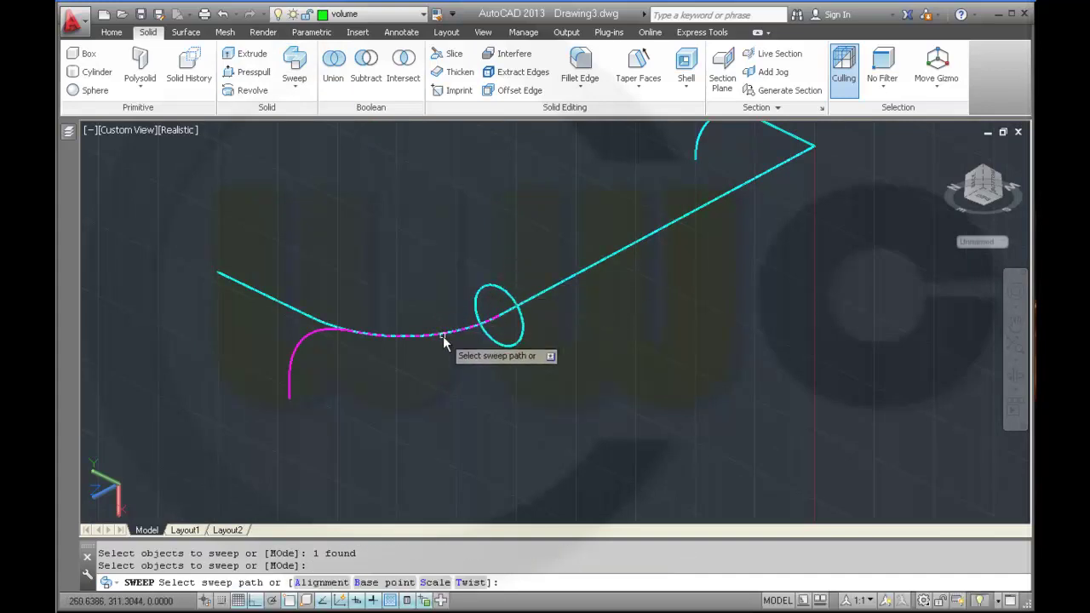
{"action": "left_click", "coordinate": [443, 336]}
{"action": "left_click", "coordinate": [497, 391]}
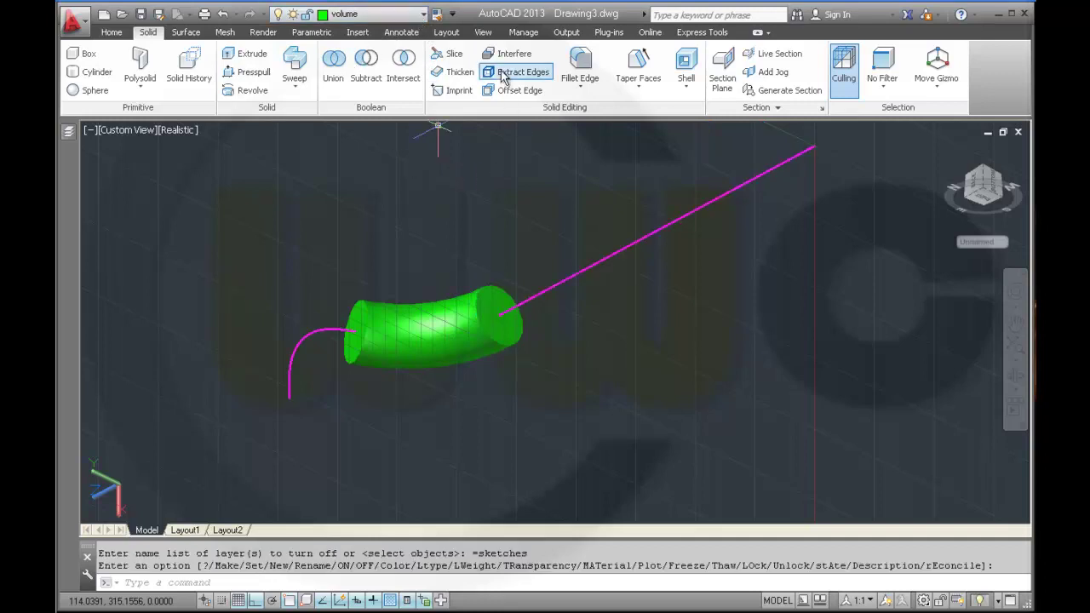
- Extract the green tube section's edges to get magenta circles at both ends
{"action": "left_click", "coordinate": [396, 316]}
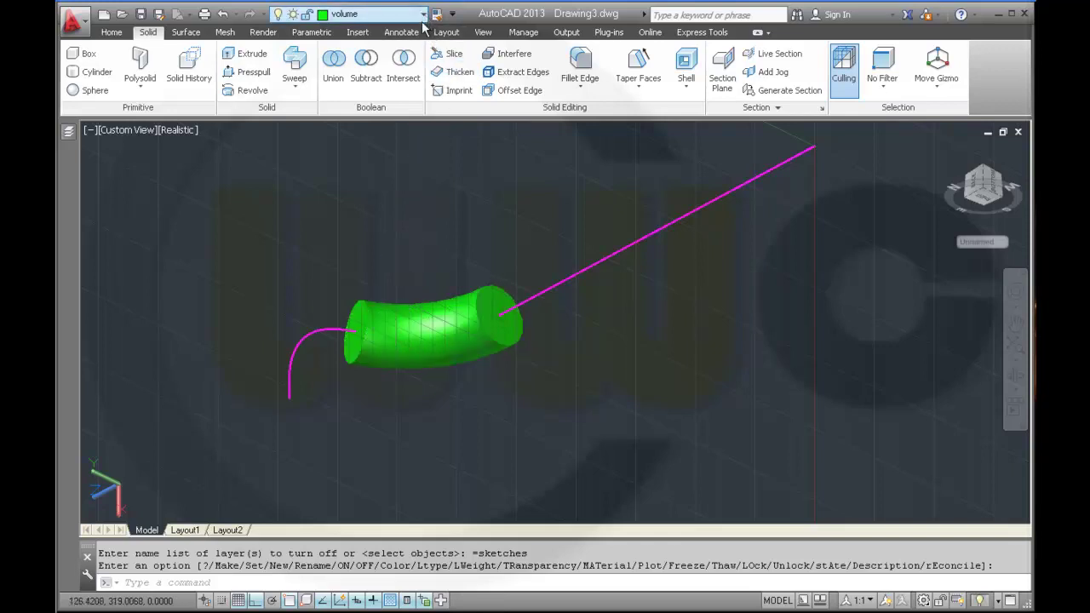
{"action": "left_click", "coordinate": [516, 73]}
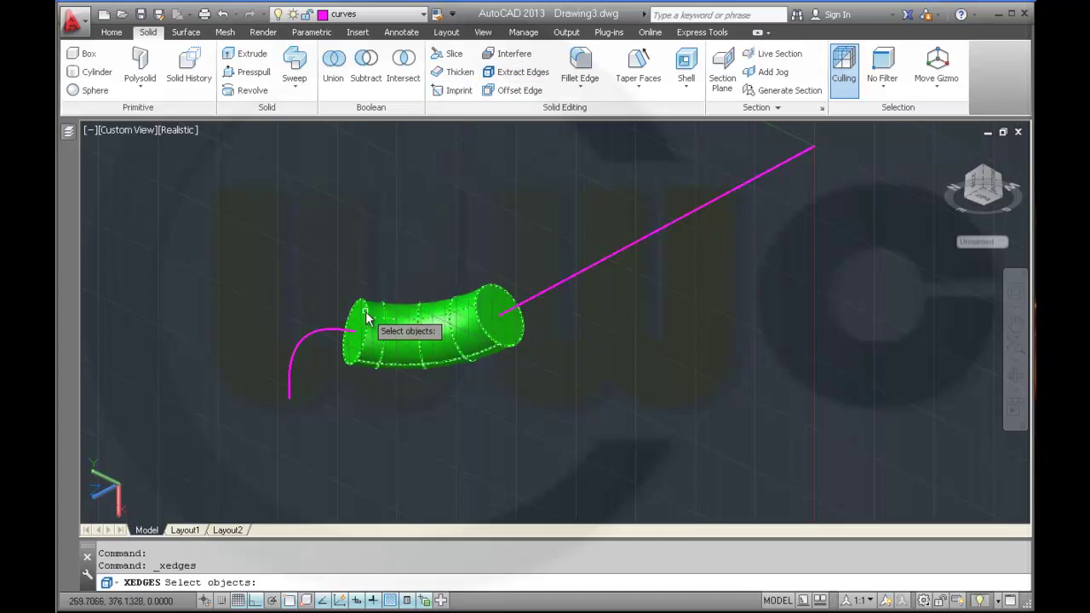
{"action": "left_click", "coordinate": [377, 317]}
{"action": "key", "text": "Return"}
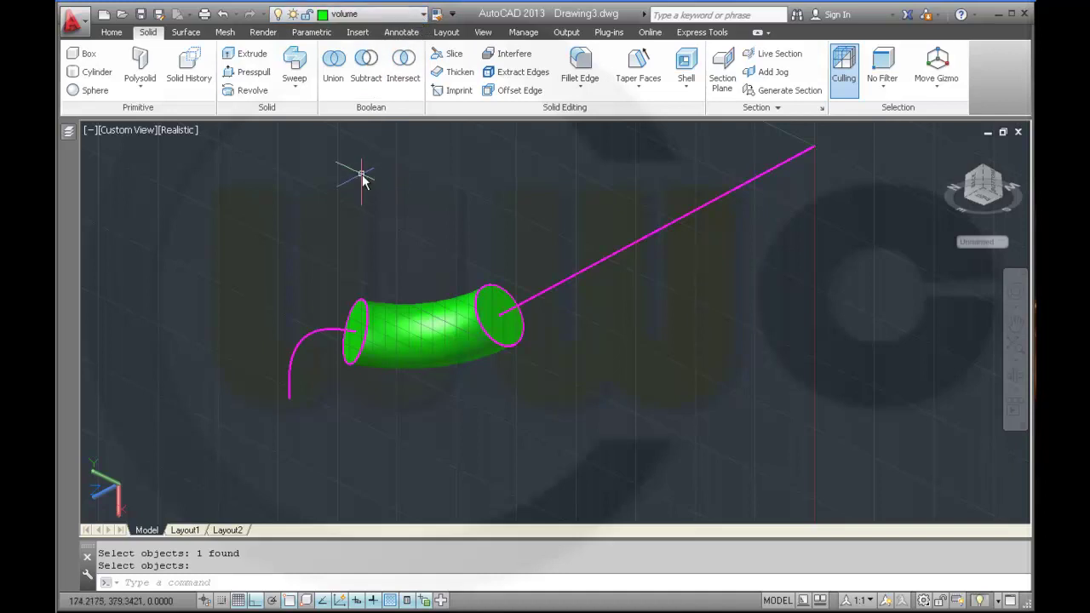
- Sweep the tube's left end circle along the short magenta arc to lengthen it
{"action": "left_click", "coordinate": [297, 61]}
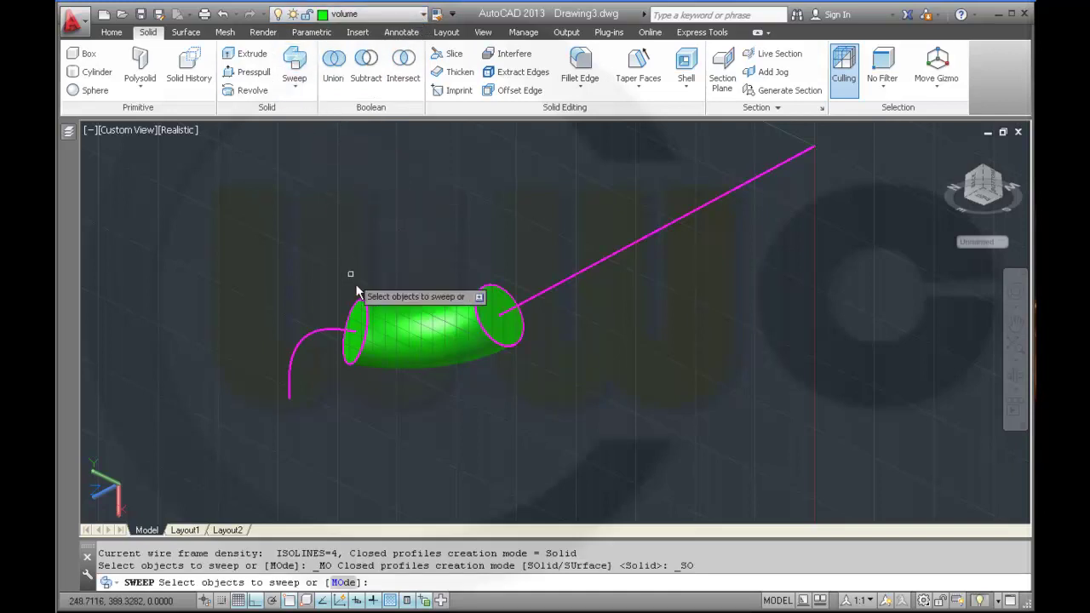
{"action": "left_click", "coordinate": [365, 315]}
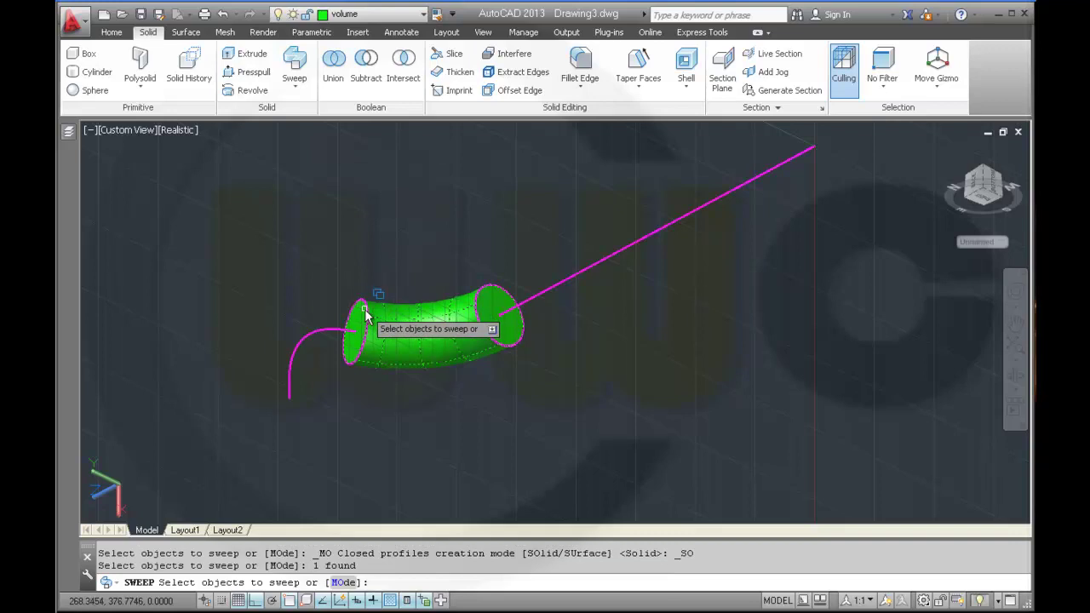
{"action": "left_click", "coordinate": [366, 316]}
{"action": "left_click", "coordinate": [420, 384]}
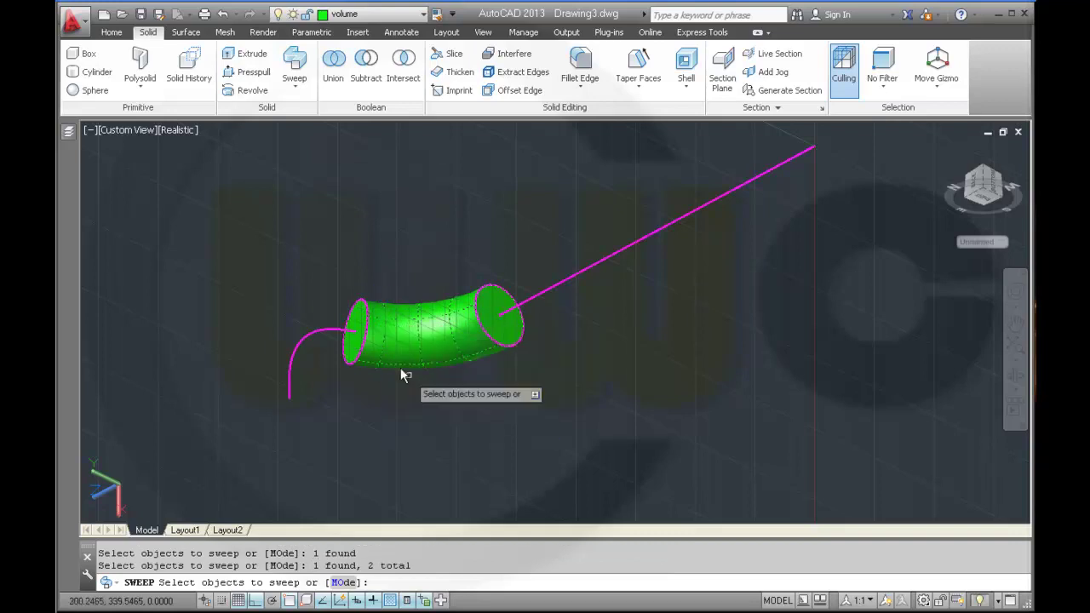
{"action": "right_click", "coordinate": [327, 260]}
{"action": "left_click", "coordinate": [349, 273]}
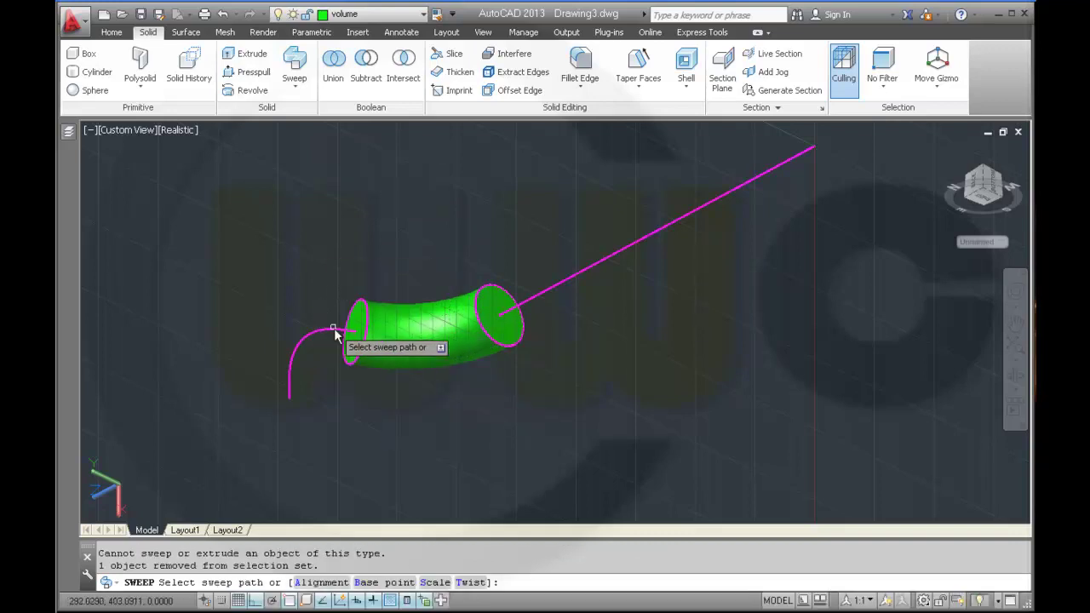
{"action": "left_click", "coordinate": [334, 331]}
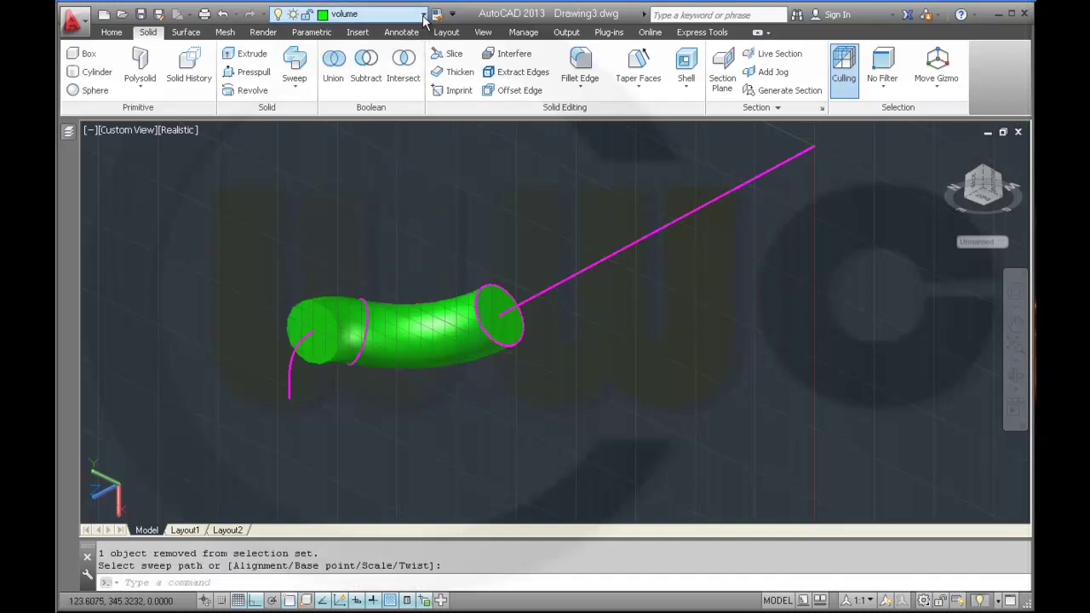
- Extract the edges of the newly swept tube section
{"action": "left_click", "coordinate": [515, 71]}
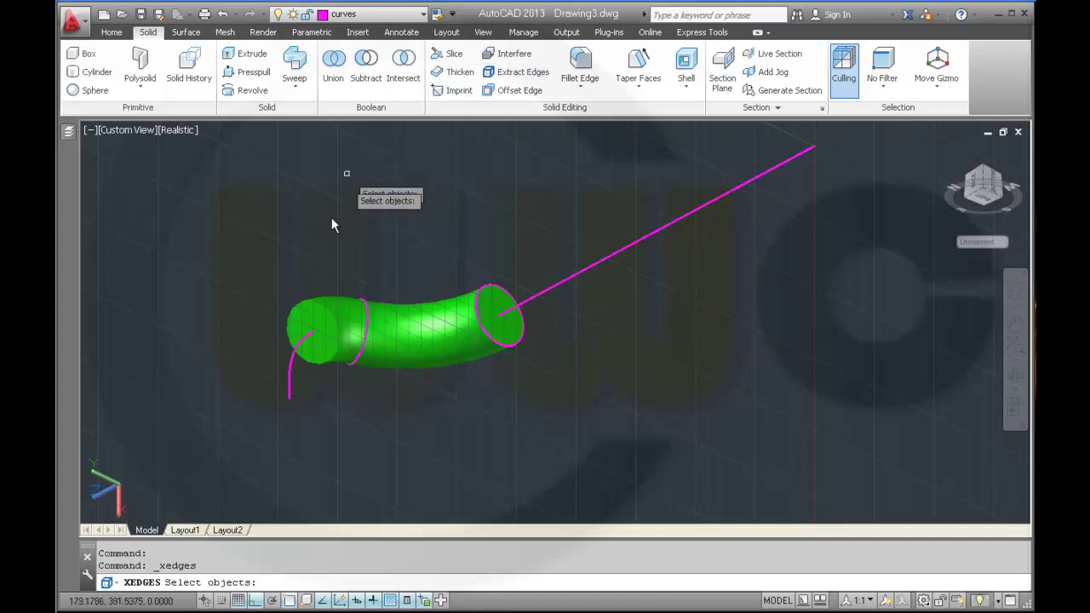
{"action": "left_click", "coordinate": [317, 310]}
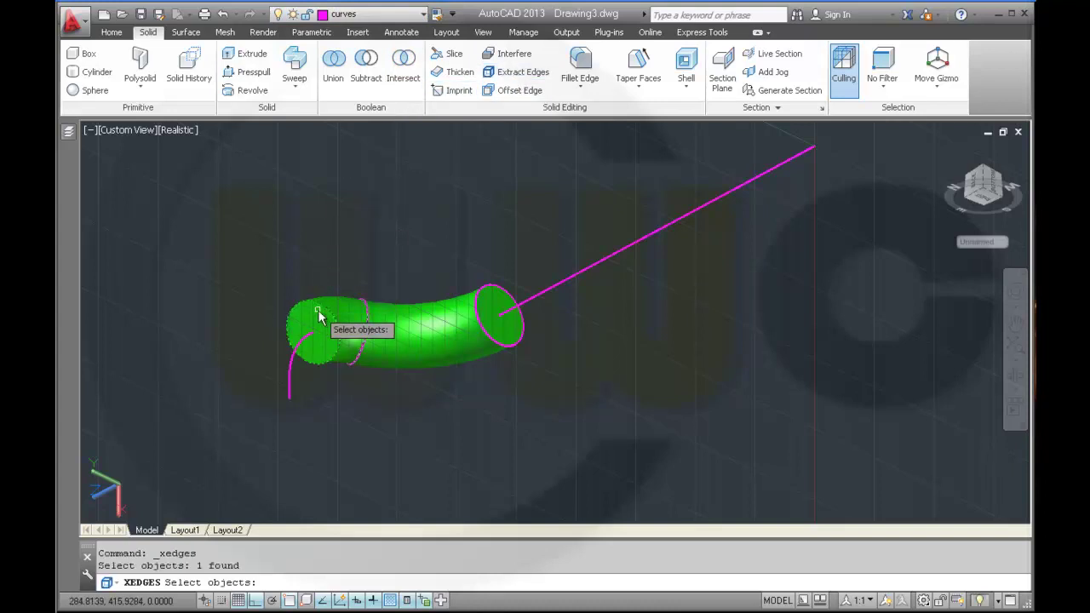
{"action": "key", "text": "Return"}
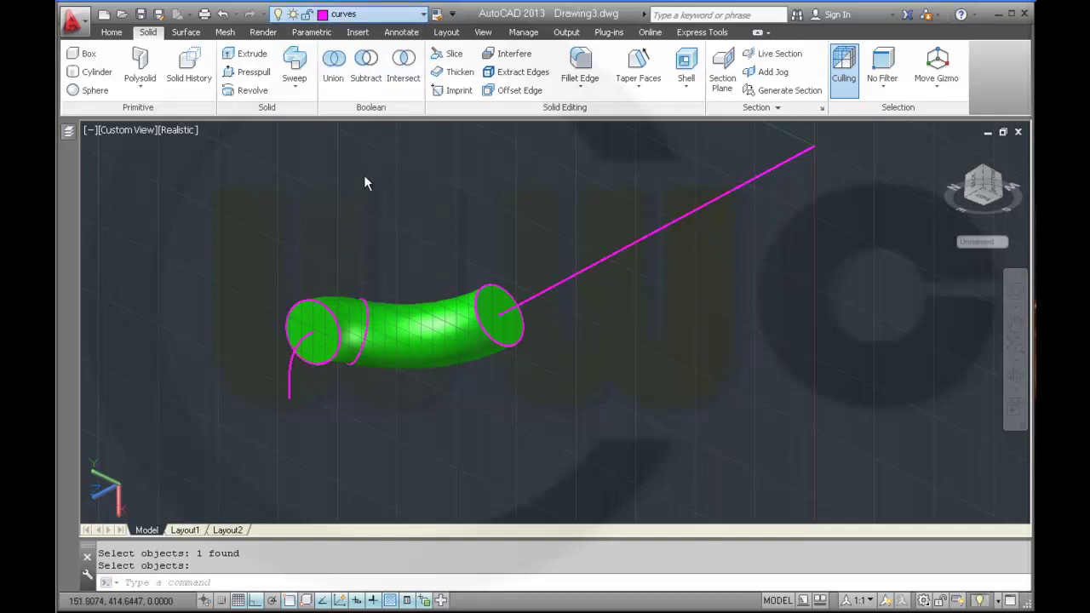
- Sweep the new left end circle along the Arc to bend the tube downward into an elbow
{"action": "left_click", "coordinate": [304, 87]}
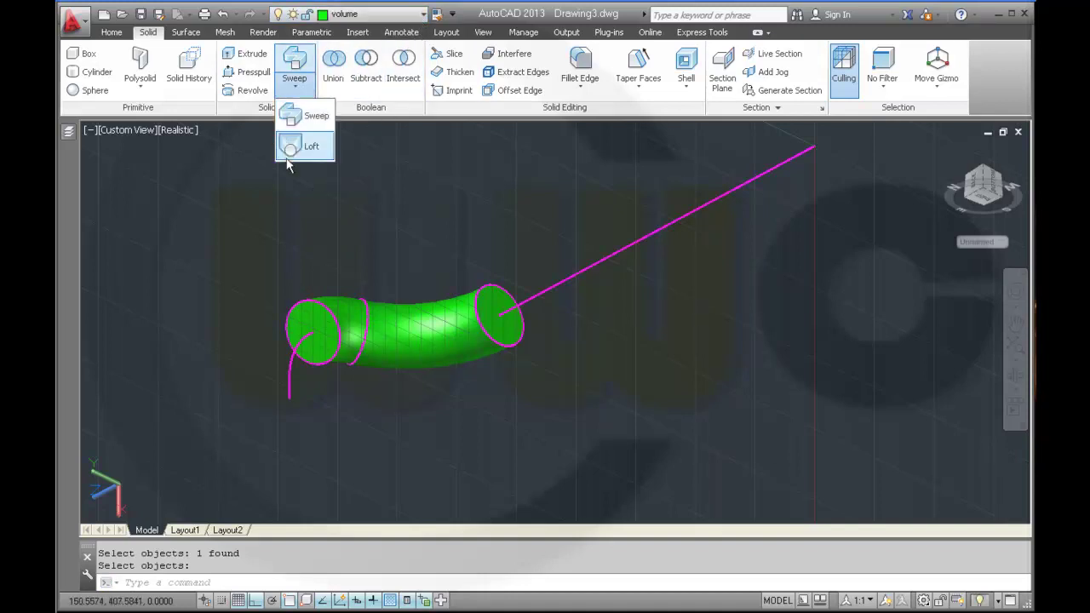
{"action": "left_click", "coordinate": [308, 119]}
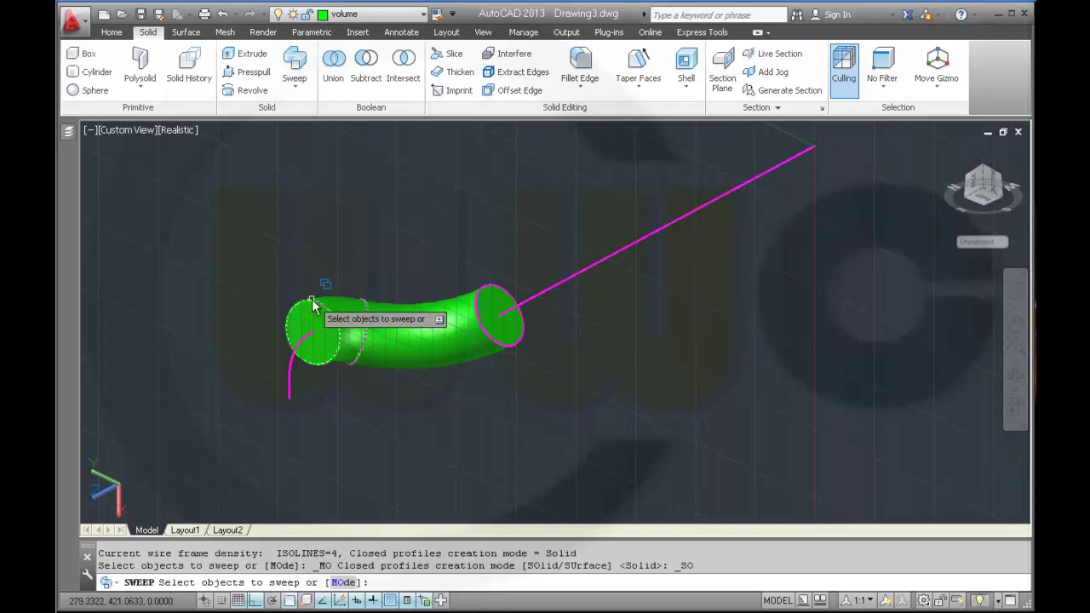
{"action": "left_click", "coordinate": [312, 304]}
{"action": "left_click", "coordinate": [366, 375]}
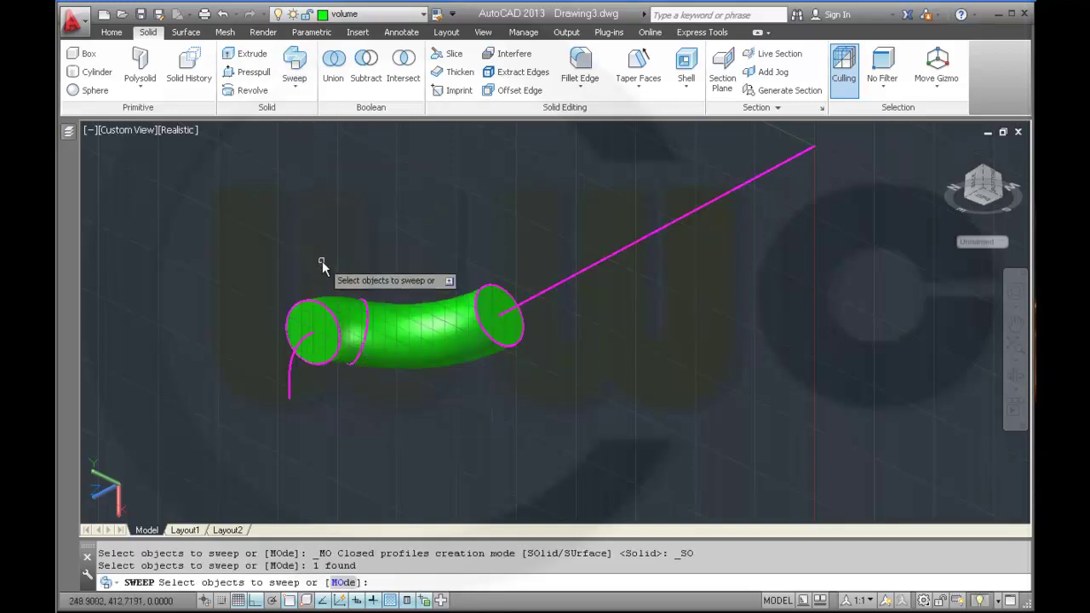
{"action": "right_click", "coordinate": [322, 261]}
{"action": "left_click", "coordinate": [336, 273]}
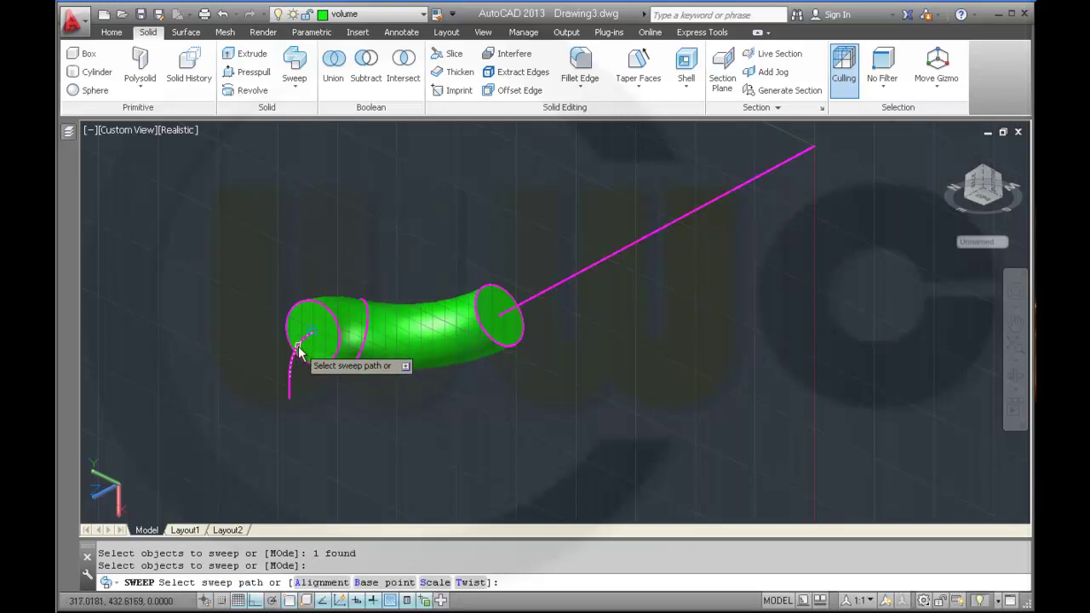
{"action": "left_click", "coordinate": [298, 348]}
{"action": "left_click", "coordinate": [340, 404]}
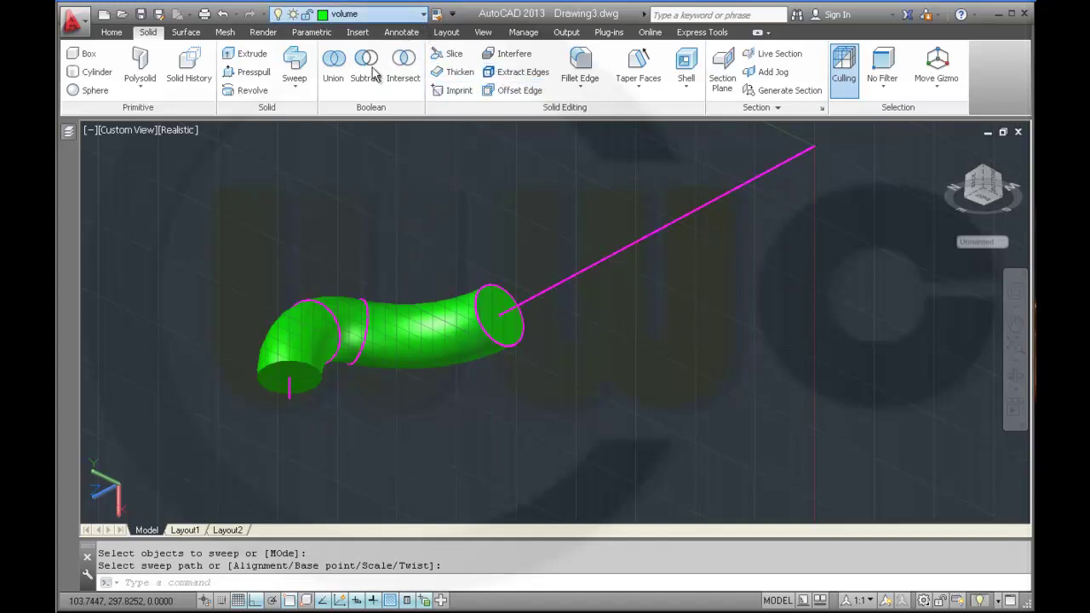
- Extract the edges of the 3D Solid elbow
{"action": "left_click", "coordinate": [518, 71]}
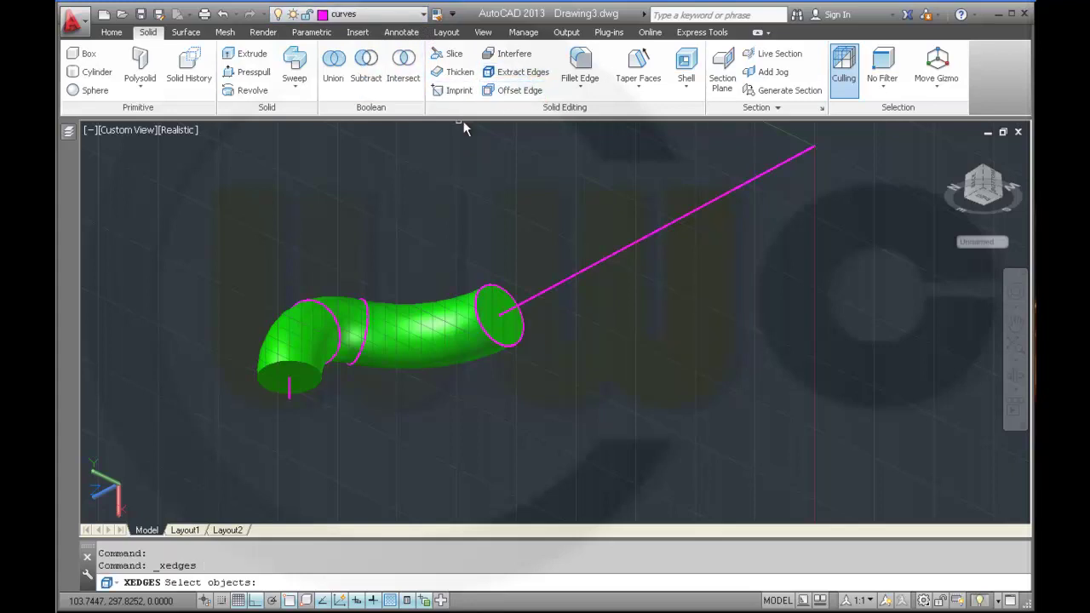
{"action": "left_click", "coordinate": [307, 338]}
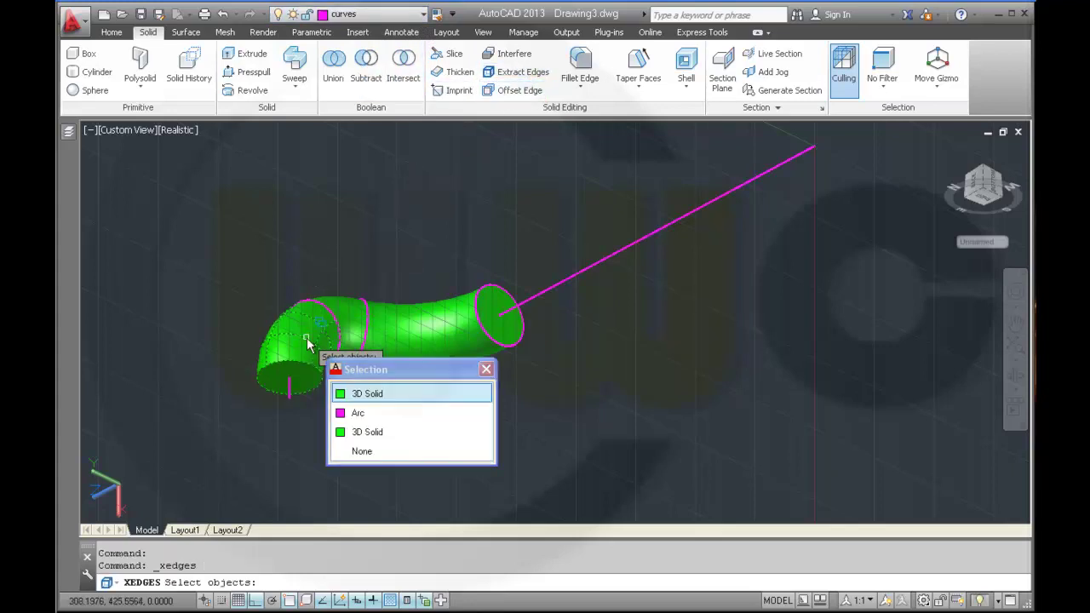
{"action": "left_click", "coordinate": [370, 395]}
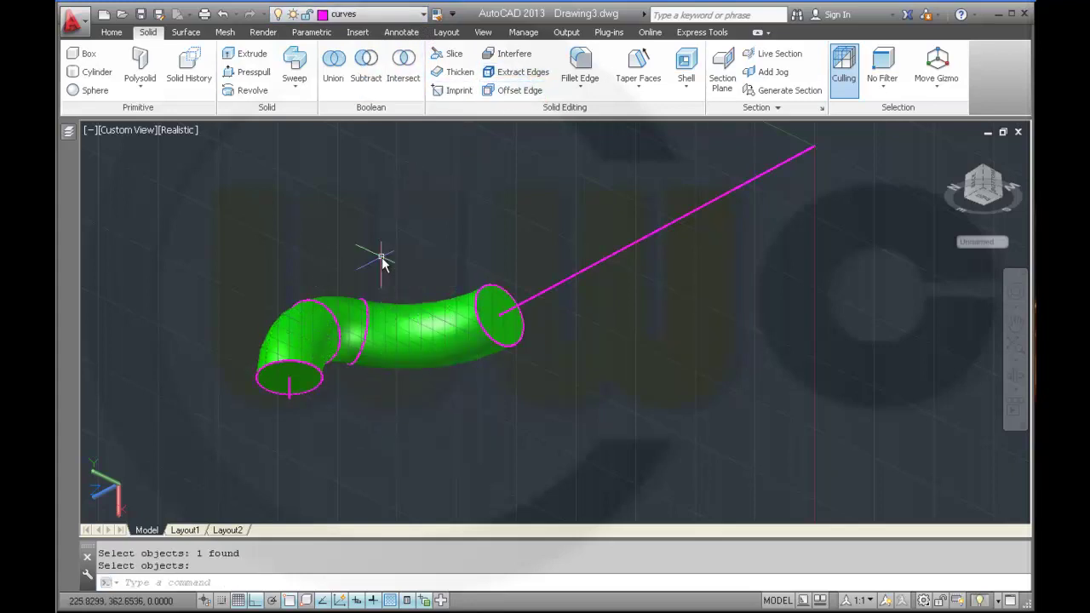
- Extrude the elbow's bottom end circle a short height to cap it with a stub
{"action": "left_click", "coordinate": [269, 59]}
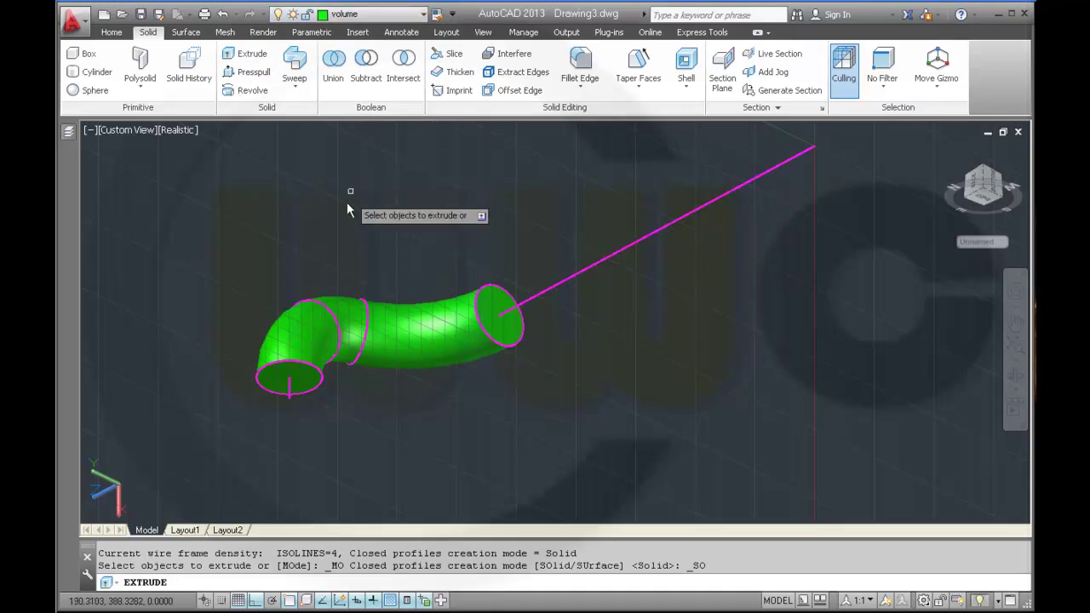
{"action": "left_click", "coordinate": [309, 377]}
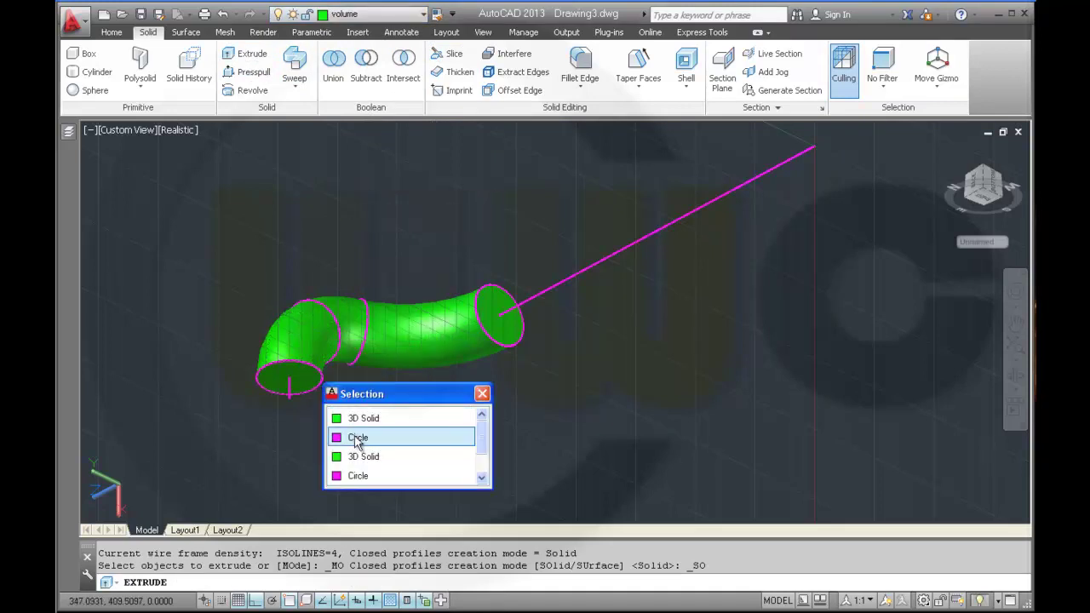
{"action": "left_click", "coordinate": [357, 438]}
{"action": "right_click", "coordinate": [292, 263]}
{"action": "key", "text": "Escape"}
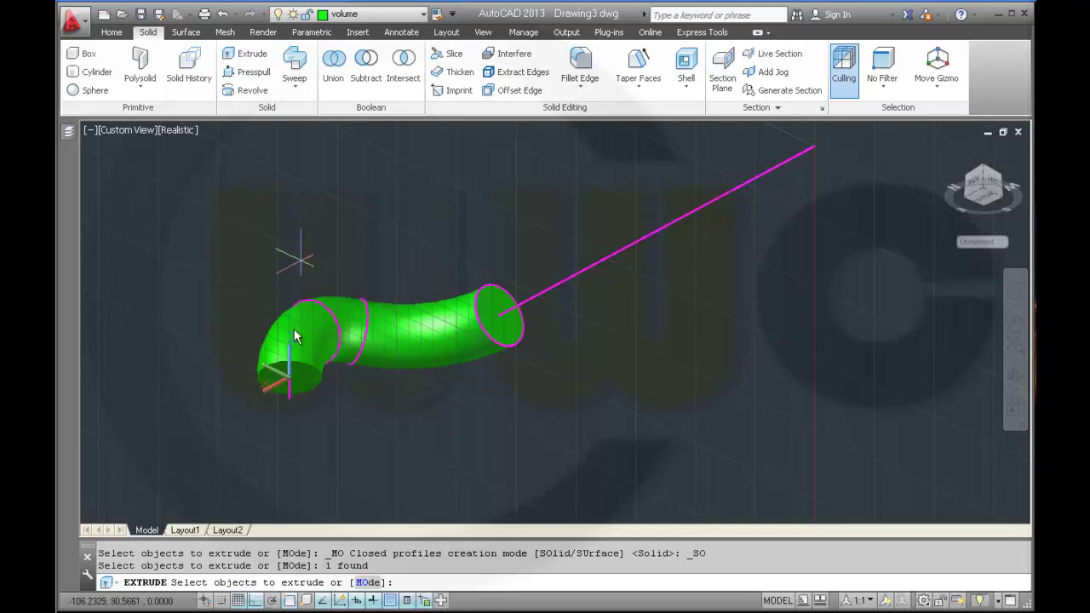
{"action": "key", "text": "Return"}
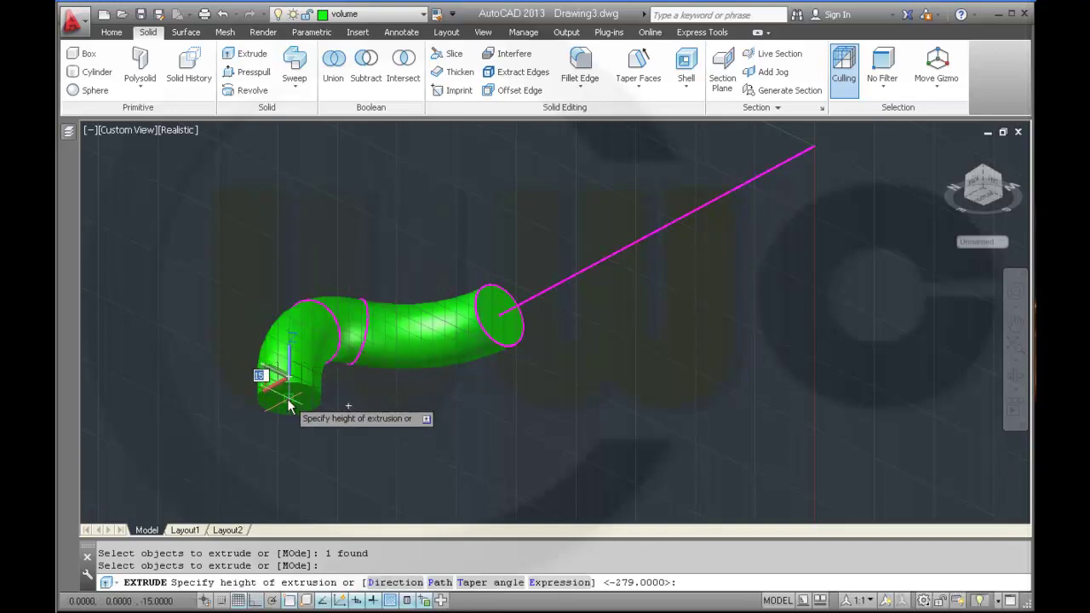
{"action": "left_click", "coordinate": [288, 404]}
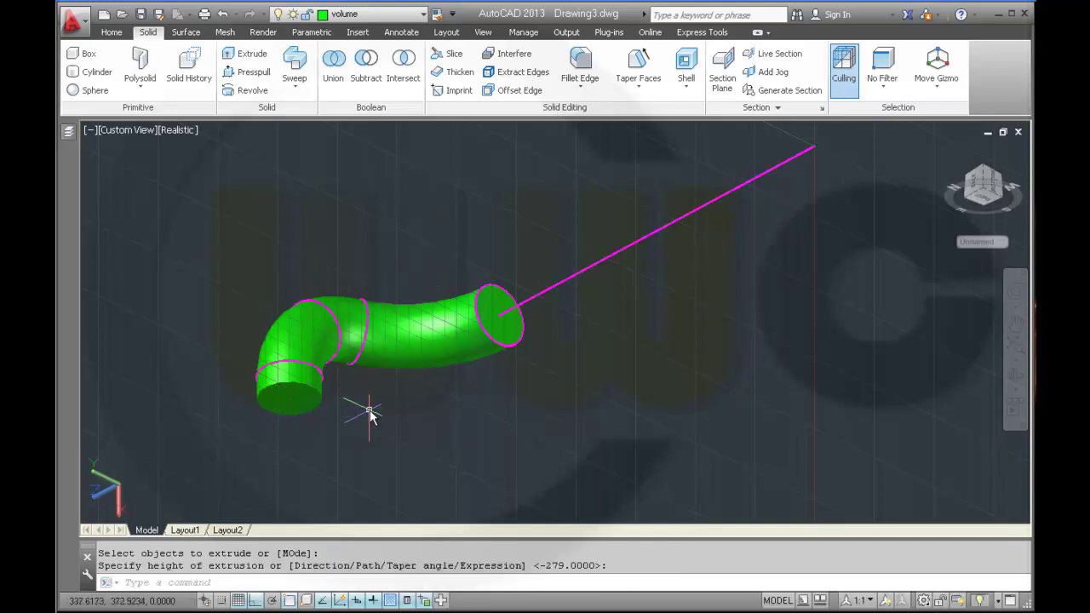
{"action": "middle_click_drag", "start_coordinate": [400, 406], "coordinate": [385, 411], "text": "shift"}
{"action": "left_click", "coordinate": [373, 332]}
- Extrude the tube's right end circle 279 units to the magenta line's endpoint
{"action": "left_click", "coordinate": [250, 53]}
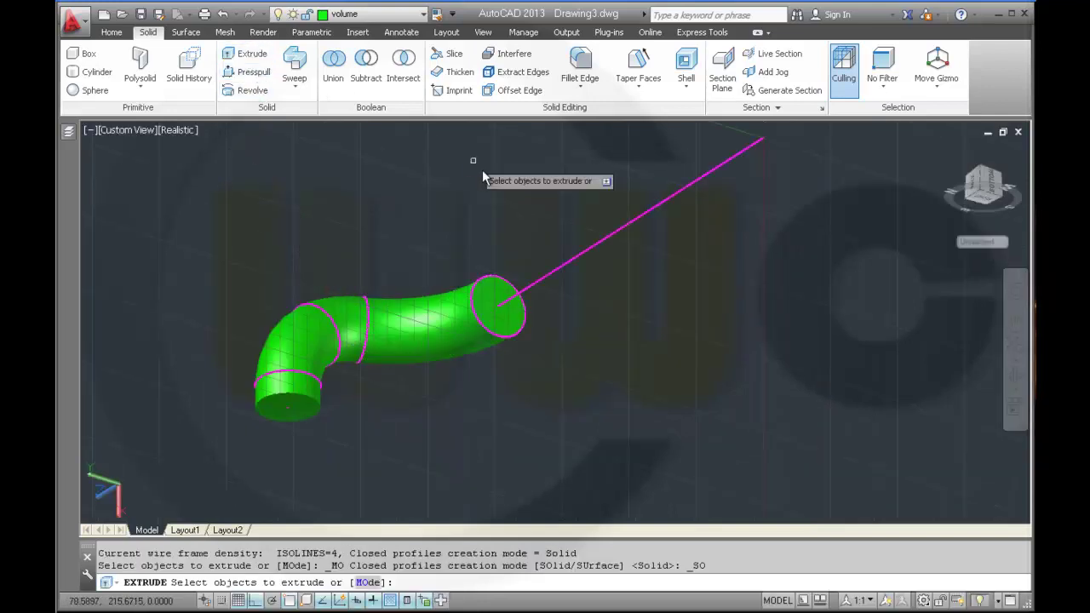
{"action": "left_click", "coordinate": [494, 283]}
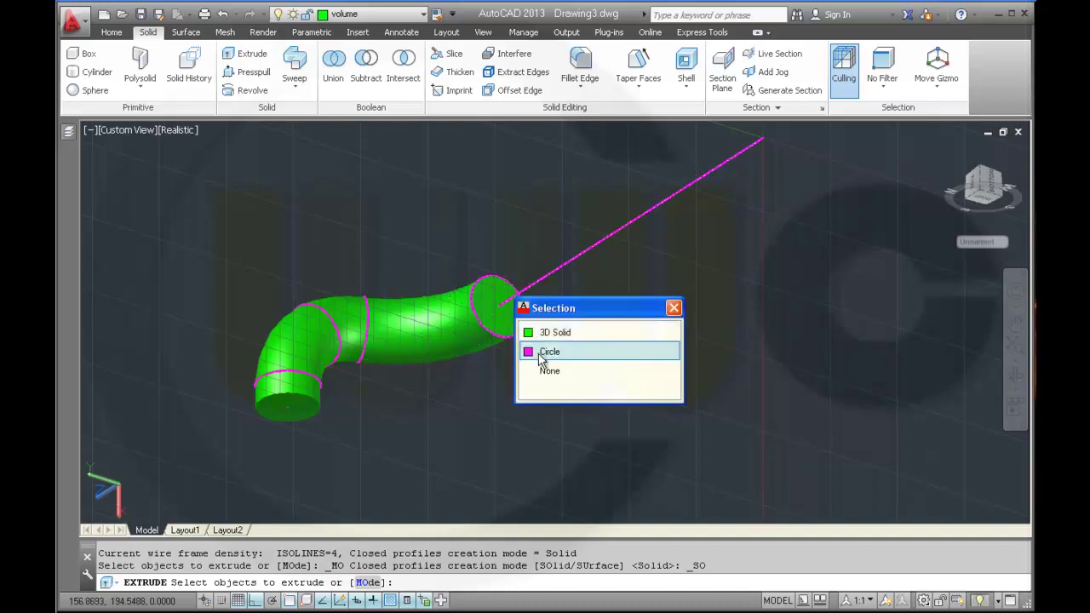
{"action": "left_click", "coordinate": [544, 355]}
{"action": "right_click", "coordinate": [593, 336]}
{"action": "left_click", "coordinate": [617, 344]}
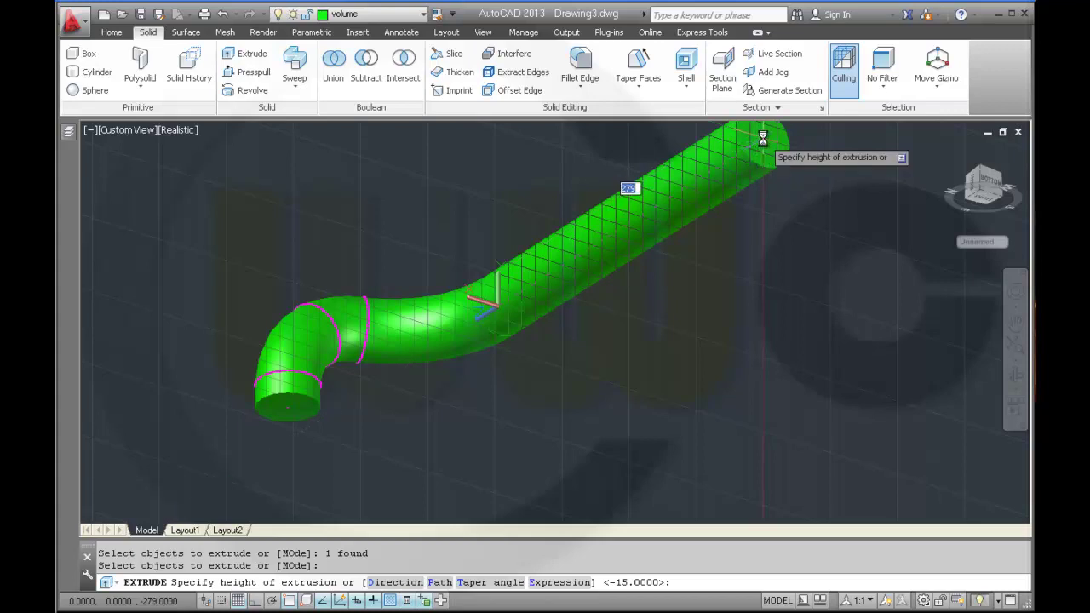
{"action": "left_click", "coordinate": [762, 138]}
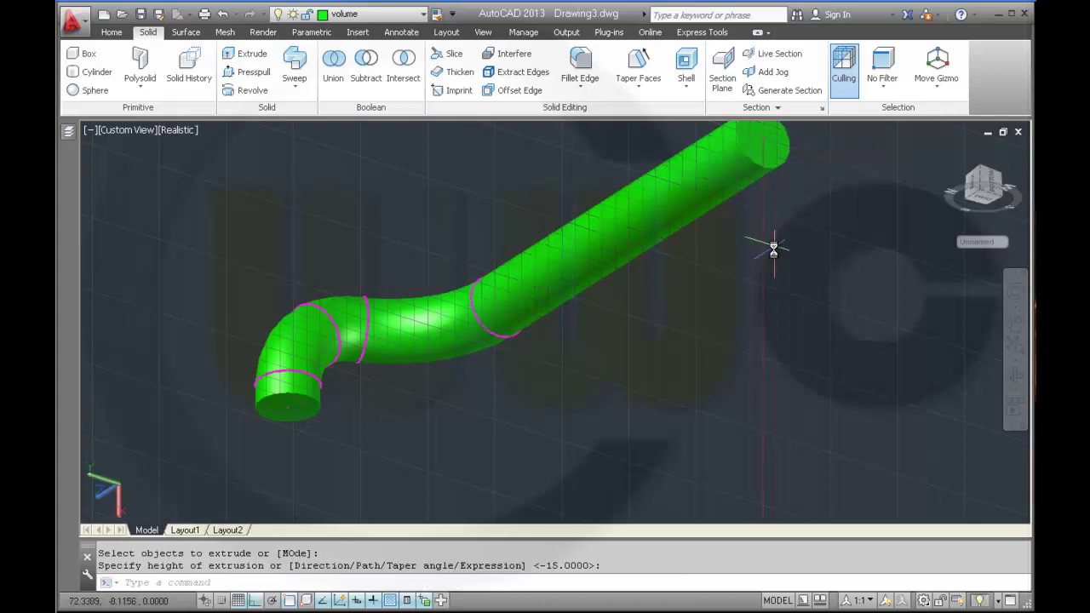
{"action": "scroll", "coordinate": [733, 298], "scroll_direction": "down", "scroll_amount": 2}
{"action": "middle_click_drag", "start_coordinate": [733, 298], "coordinate": [574, 248]}
{"action": "scroll", "coordinate": [577, 274], "scroll_direction": "down", "scroll_amount": 3}
{"action": "scroll", "coordinate": [570, 335], "scroll_direction": "up", "scroll_amount": 2}
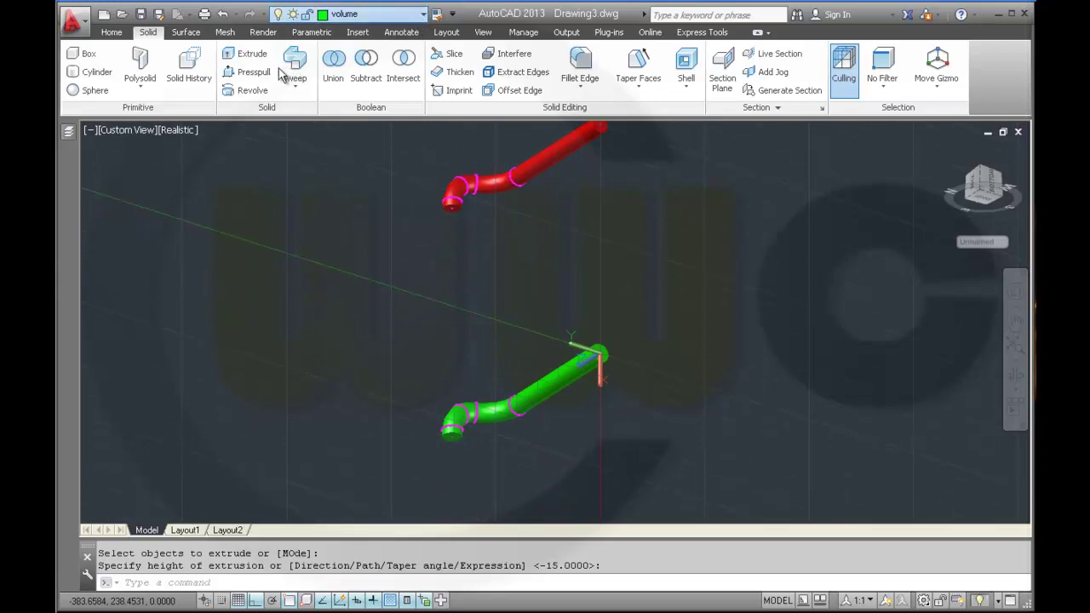
- Hide the curves layer and union the four red pipe pieces into one solid
{"action": "key", "text": "Escape"}
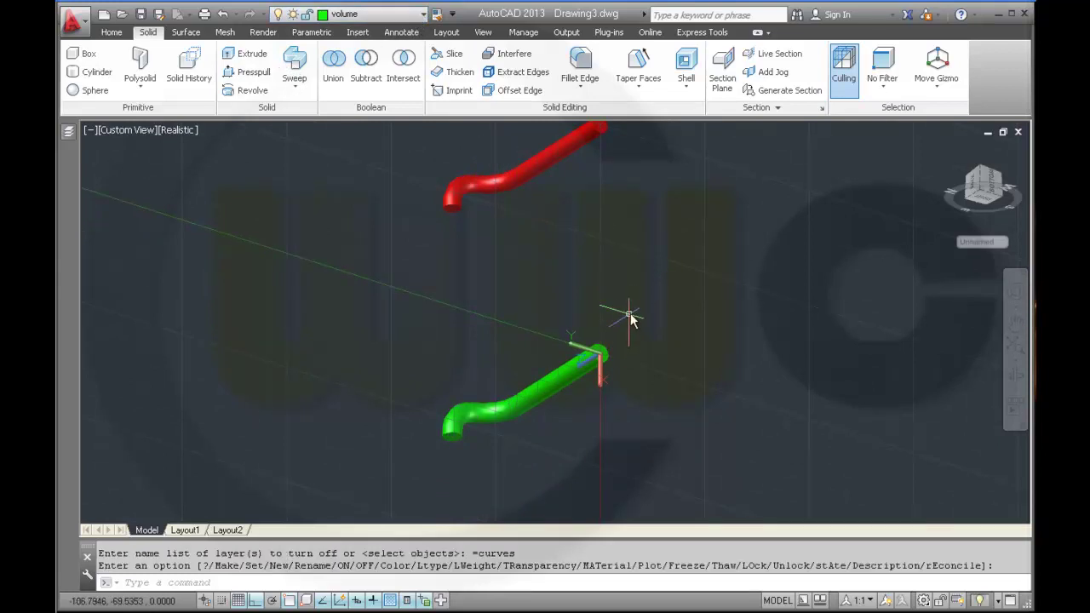
{"action": "left_click", "coordinate": [335, 62]}
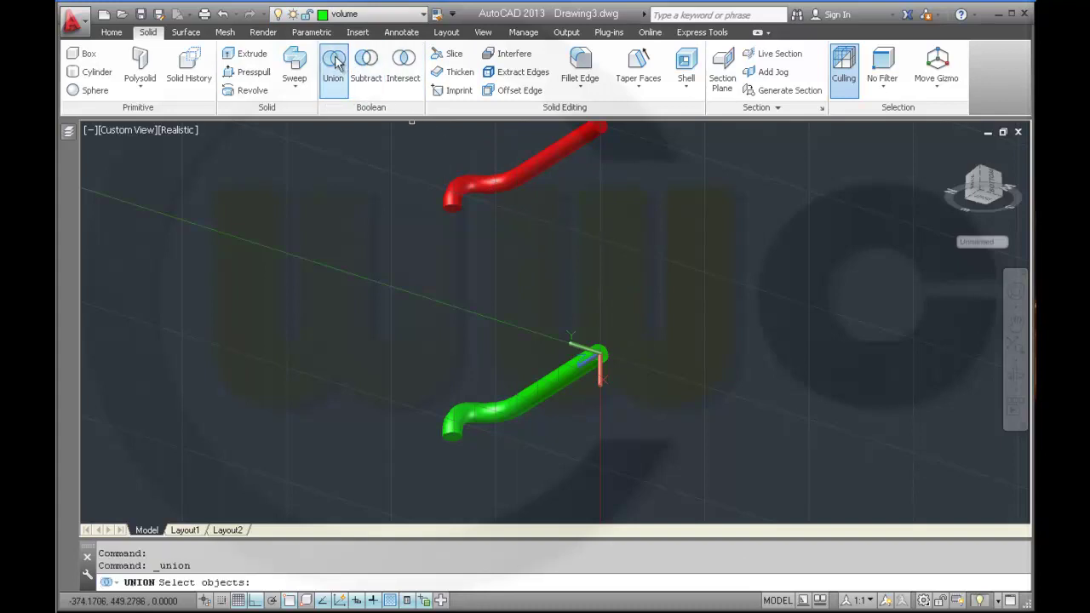
{"action": "left_click", "coordinate": [452, 207]}
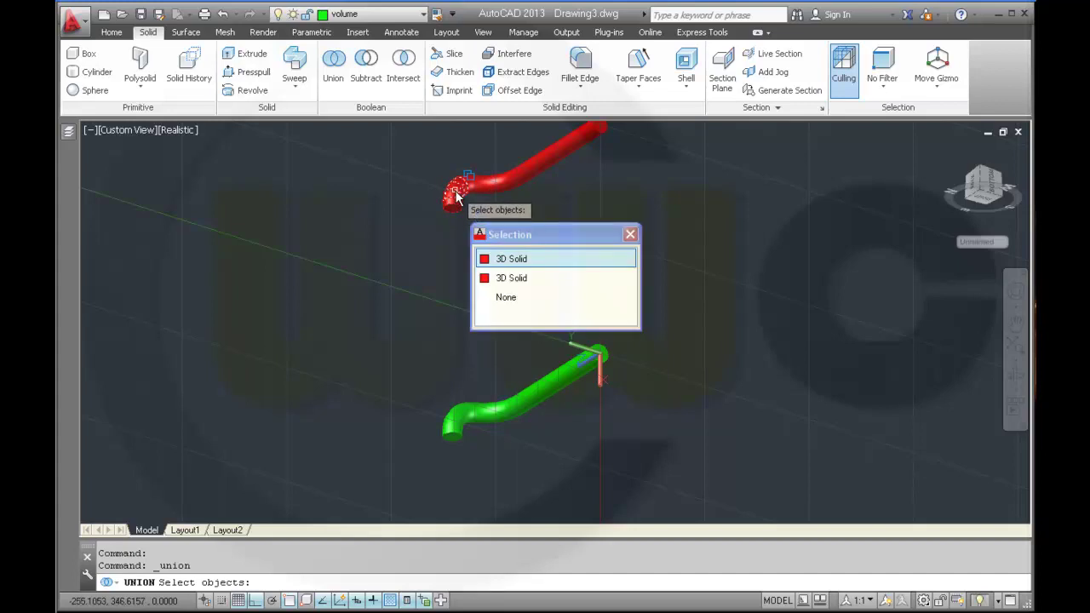
{"action": "left_click", "coordinate": [456, 197]}
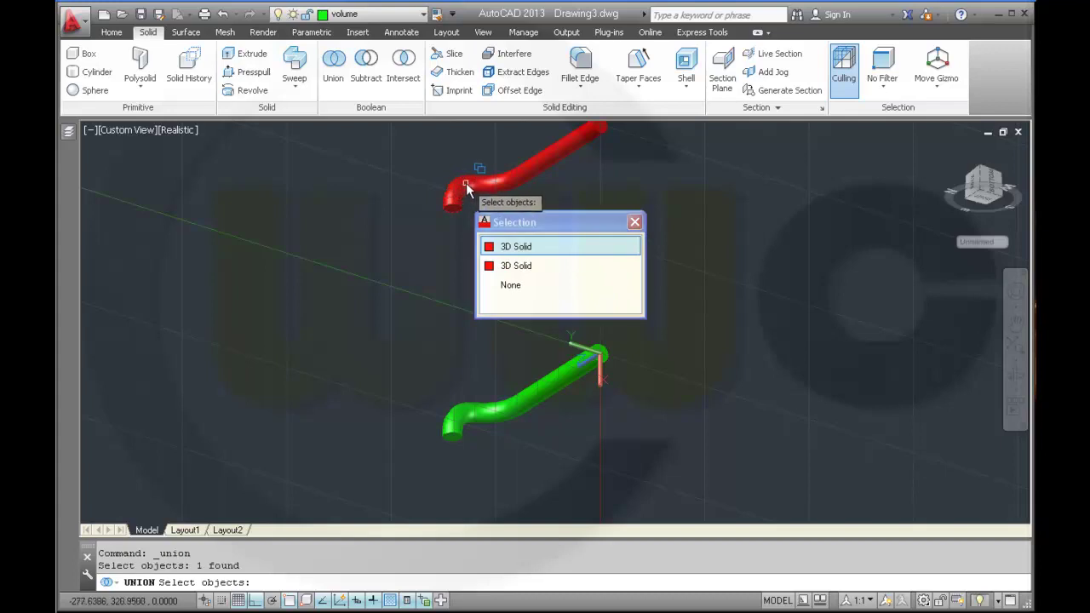
{"action": "left_click", "coordinate": [486, 187]}
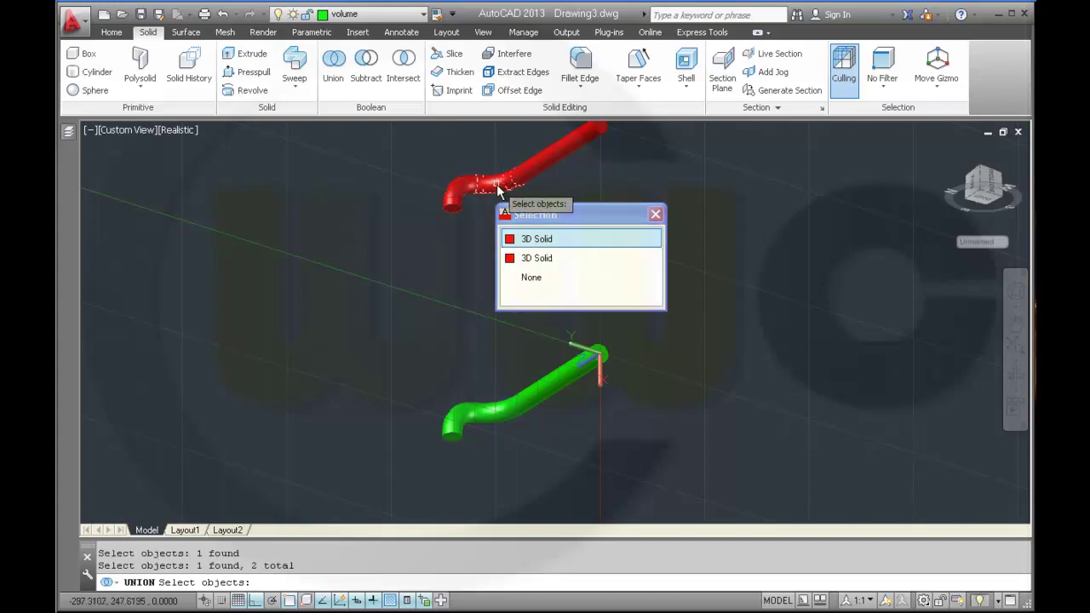
{"action": "left_click", "coordinate": [498, 191]}
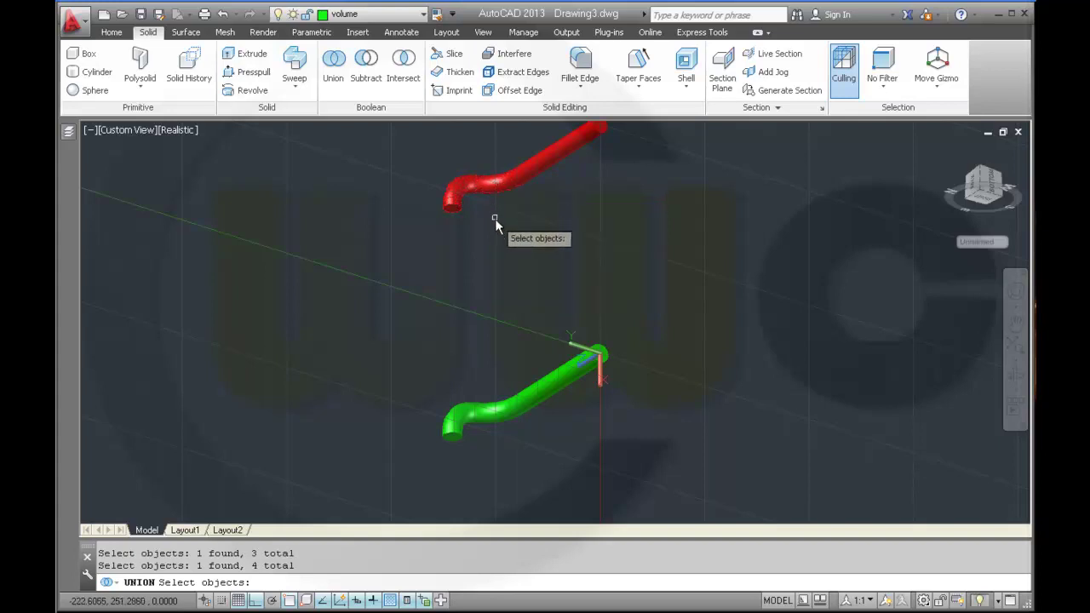
{"action": "key", "text": "Return"}
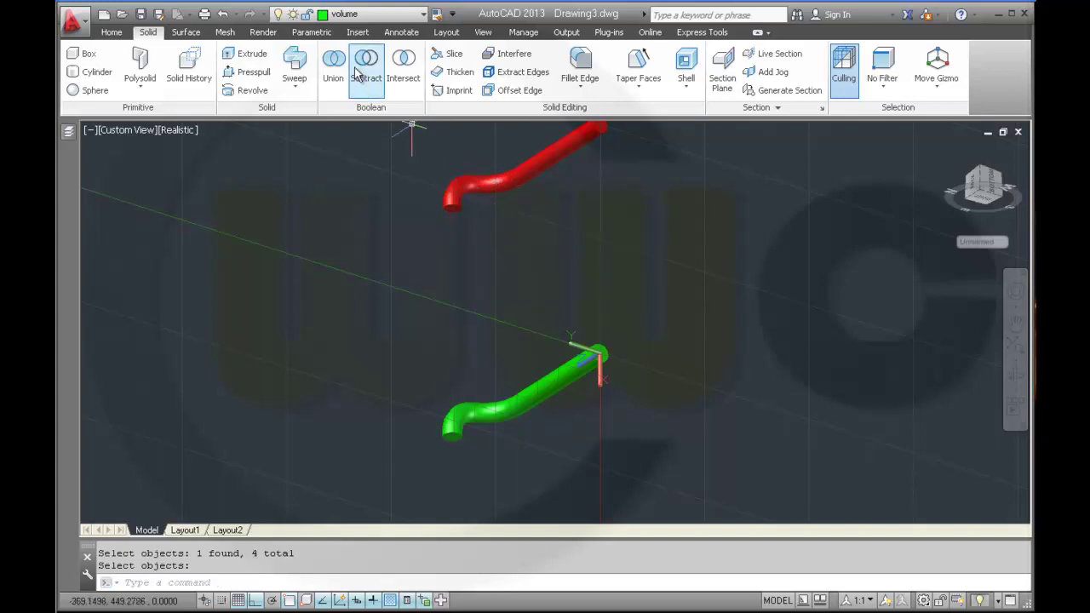
{"action": "left_click", "coordinate": [333, 61]}
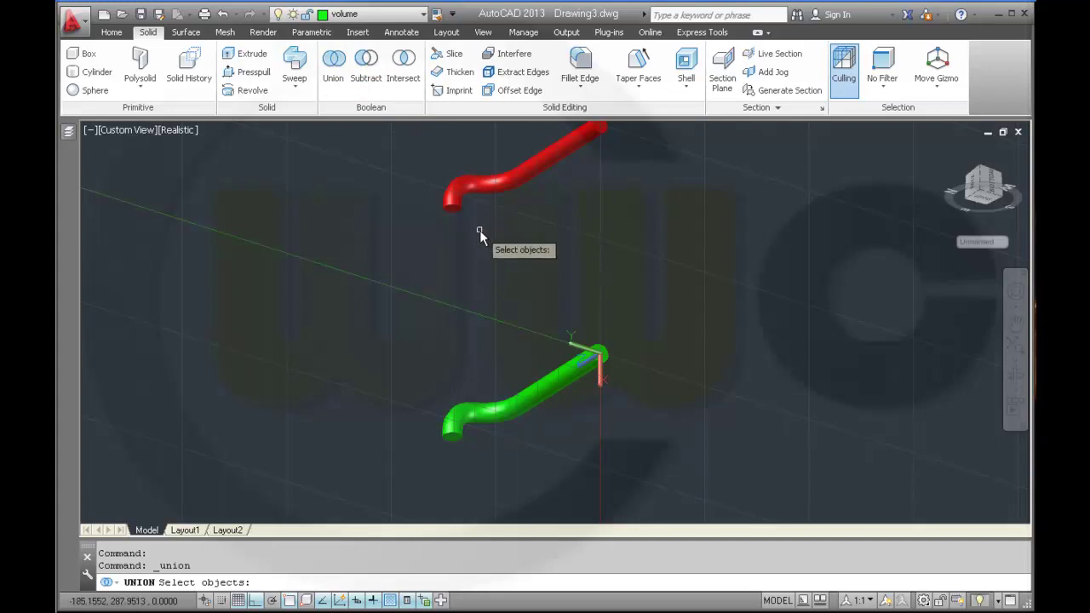
- Union the four green pipe pieces into a single solid
{"action": "left_click", "coordinate": [449, 430]}
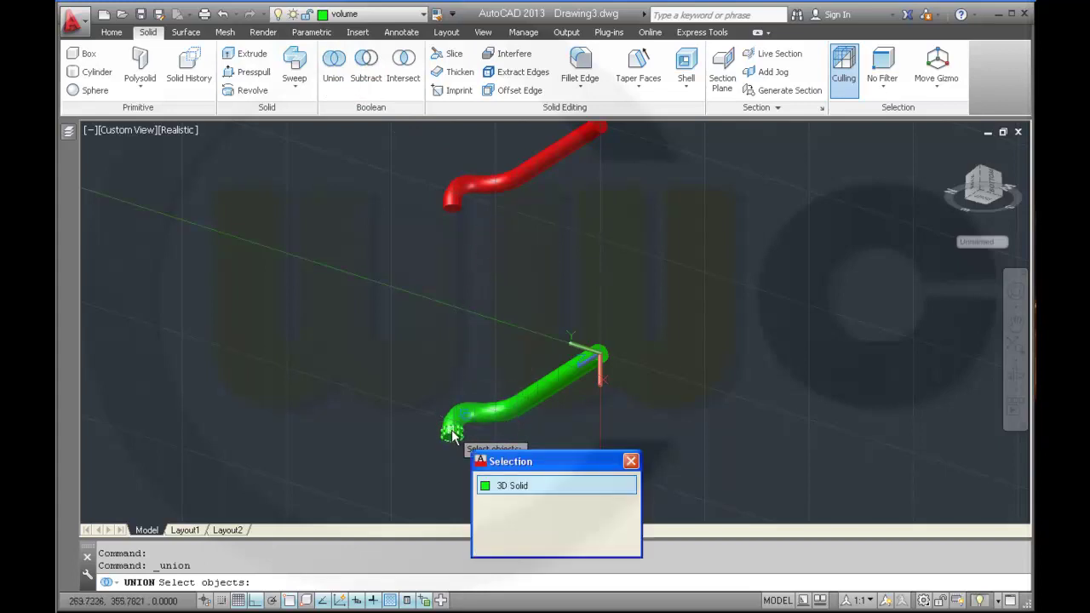
{"action": "left_click", "coordinate": [464, 421]}
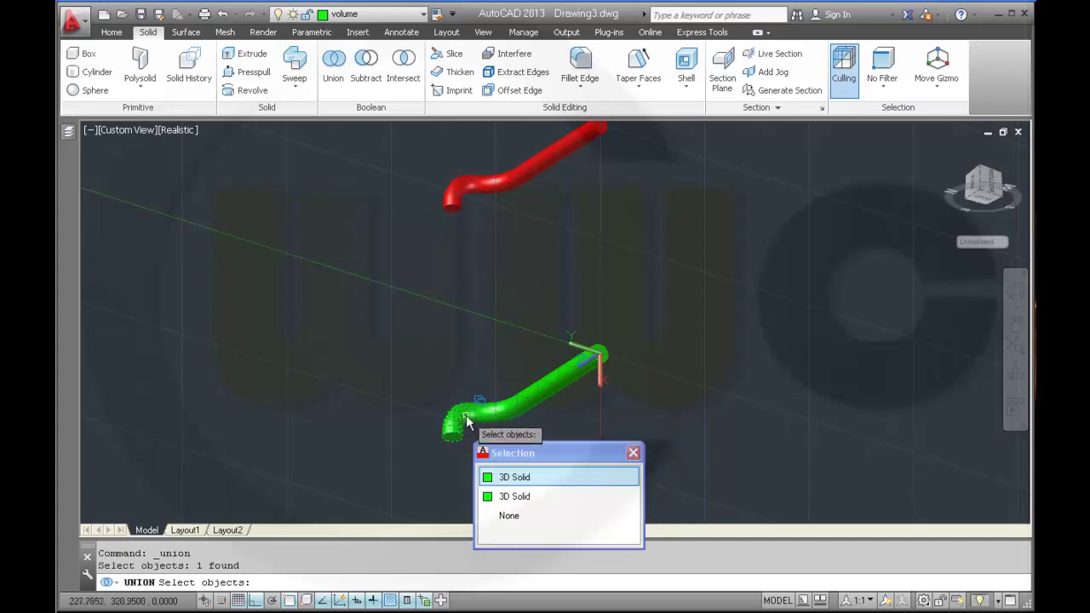
{"action": "left_click", "coordinate": [474, 415]}
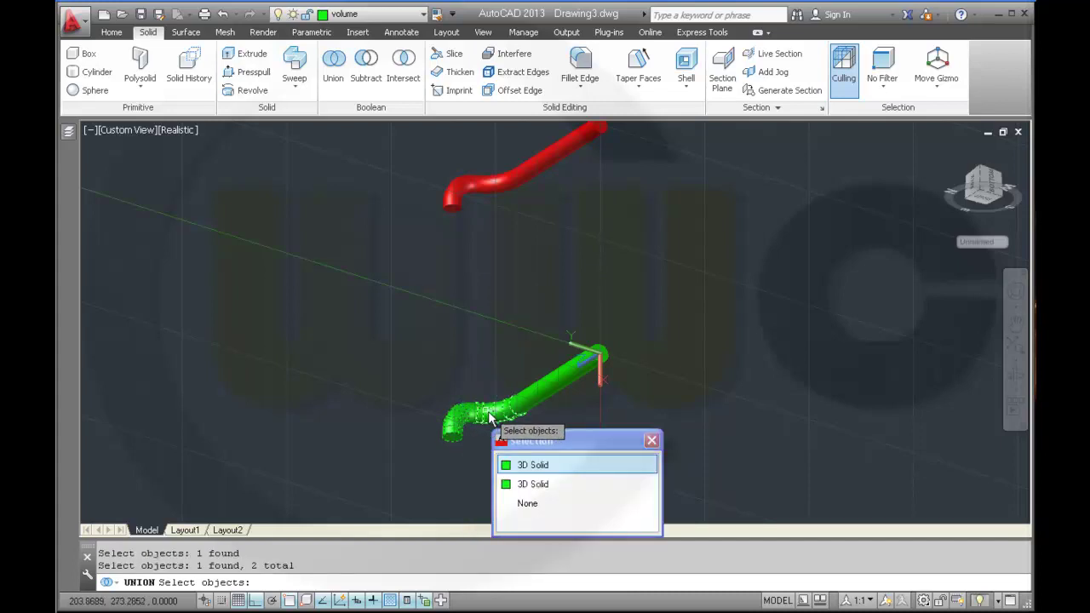
{"action": "left_click", "coordinate": [490, 417]}
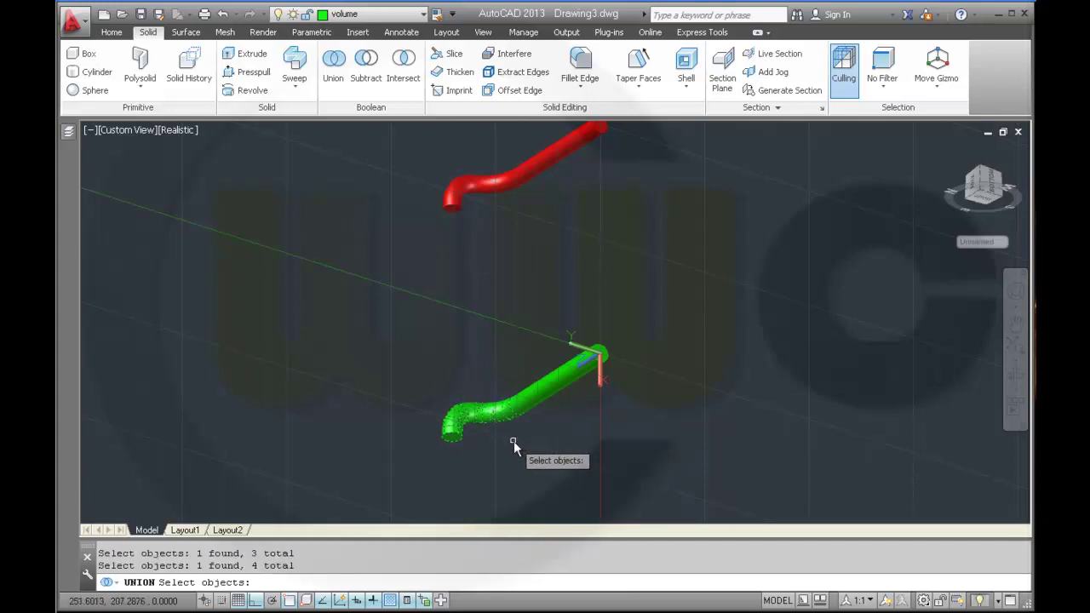
{"action": "key", "text": "Return"}
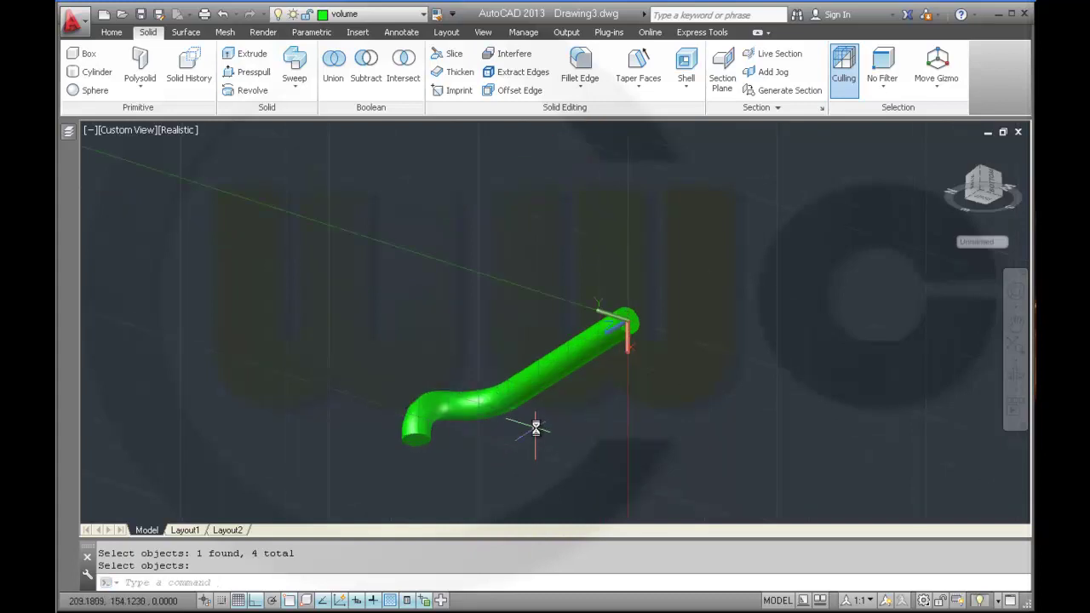
{"action": "scroll", "coordinate": [536, 426], "scroll_direction": "down", "scroll_amount": 2}
{"action": "middle_click_drag", "start_coordinate": [591, 247], "coordinate": [610, 301]}
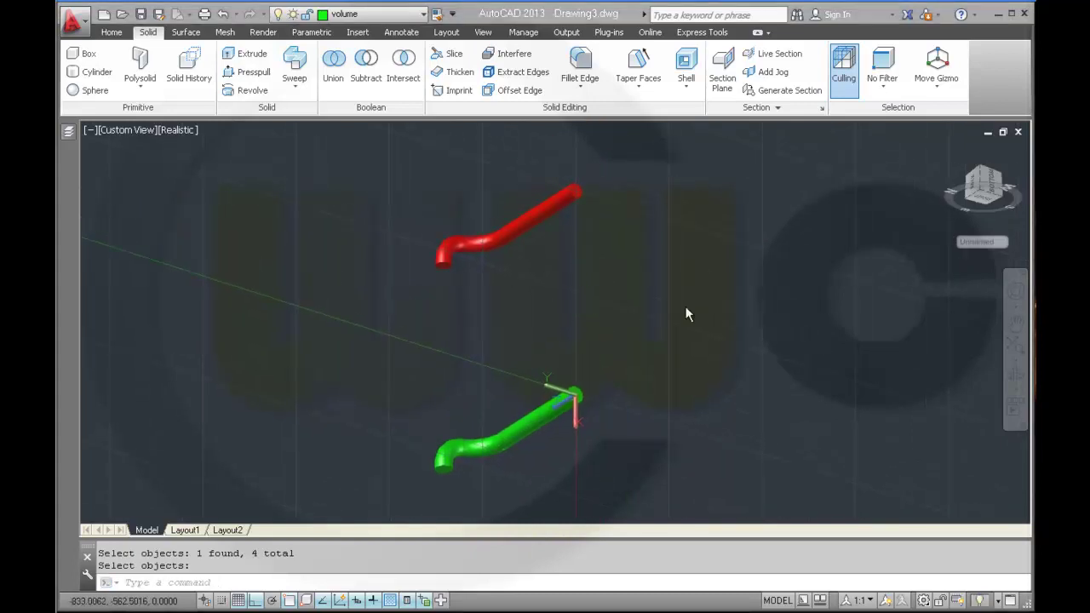
- Start a rectangular array from the Home tab with the red pipe selected
{"action": "left_click", "coordinate": [112, 33]}
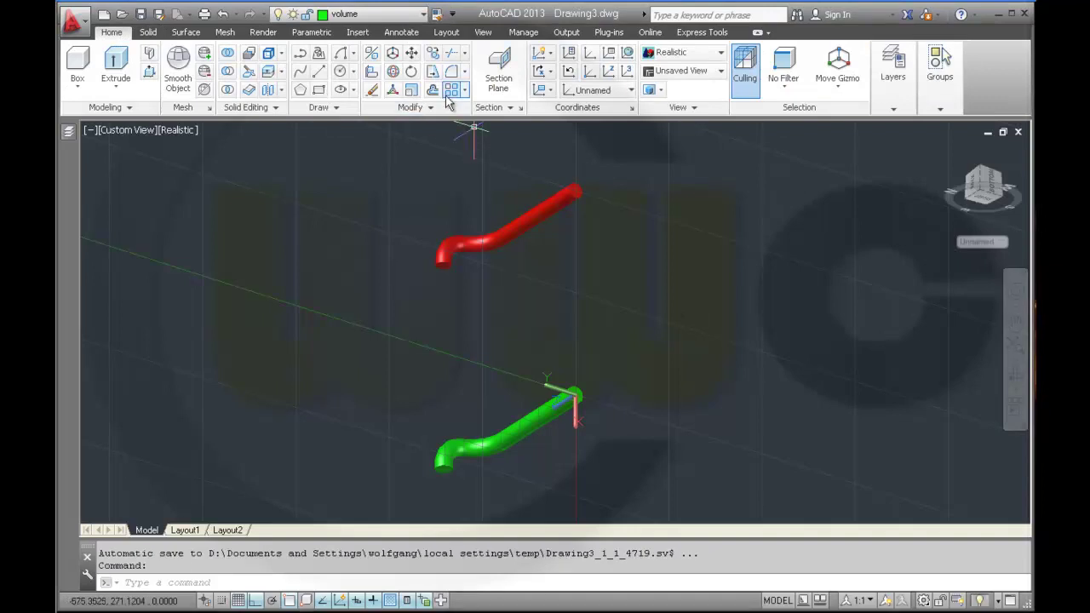
{"action": "middle_click_drag", "start_coordinate": [610, 236], "coordinate": [604, 285], "text": "shift"}
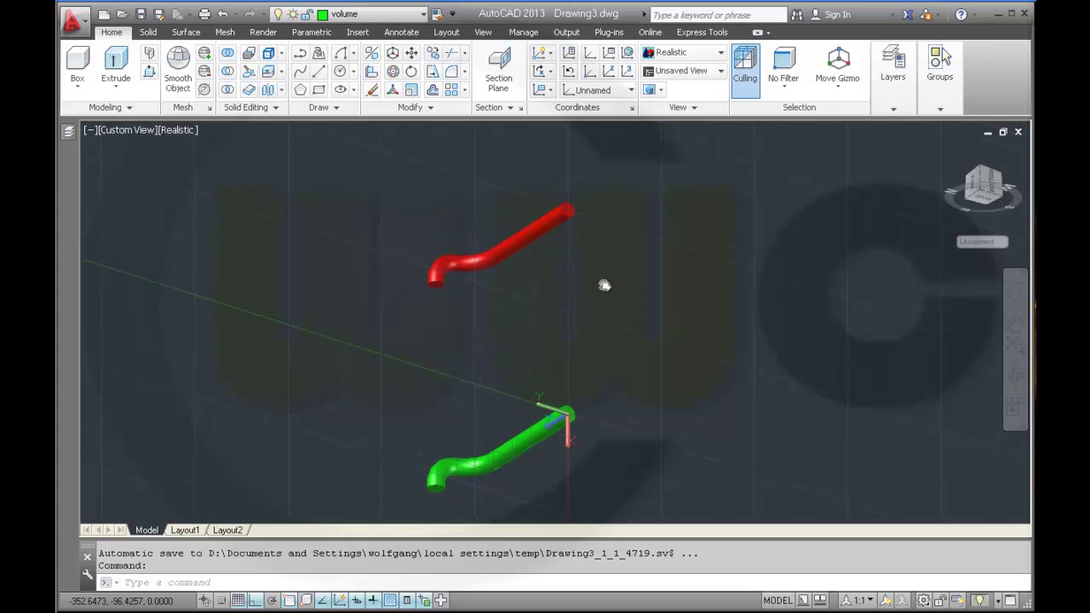
{"action": "left_click", "coordinate": [452, 97]}
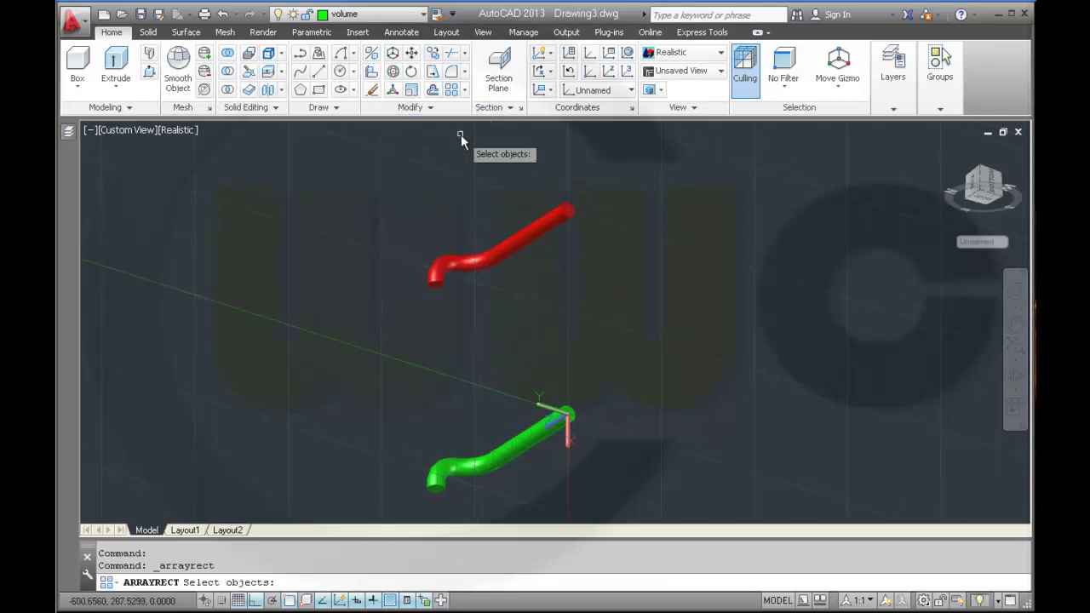
{"action": "left_click", "coordinate": [446, 269]}
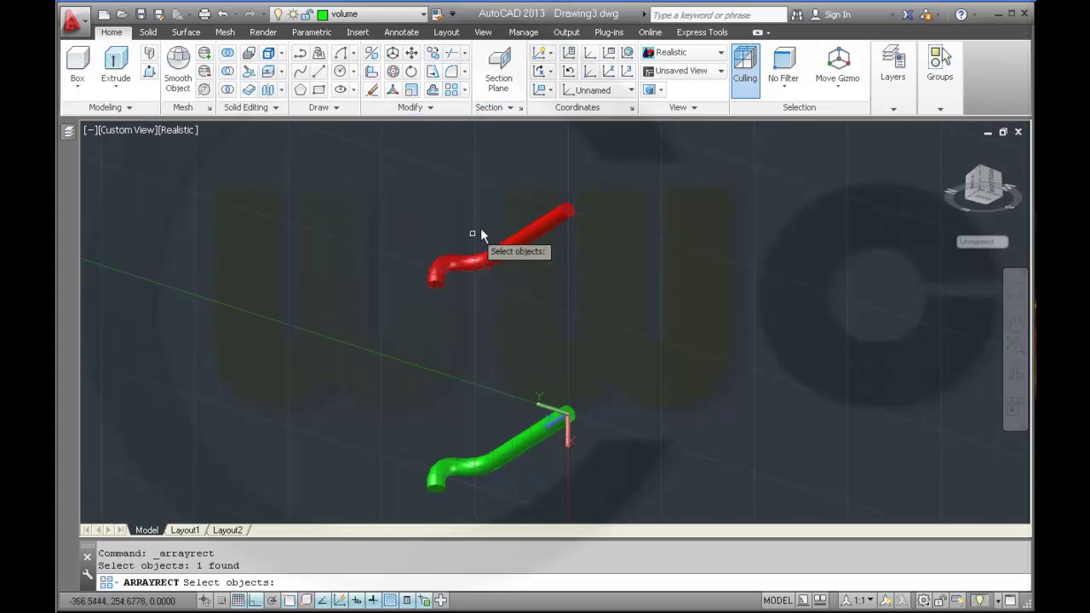
{"action": "key", "text": "Return"}
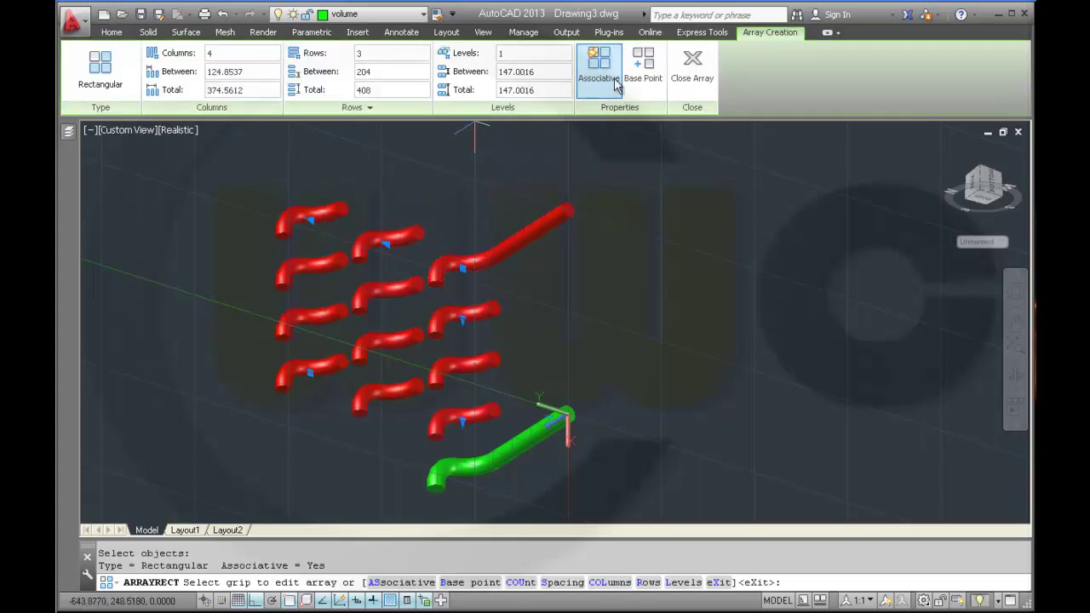
- Make the array non-associative with 1 column, 1 row, 3 levels spaced -82
{"action": "left_click", "coordinate": [602, 79]}
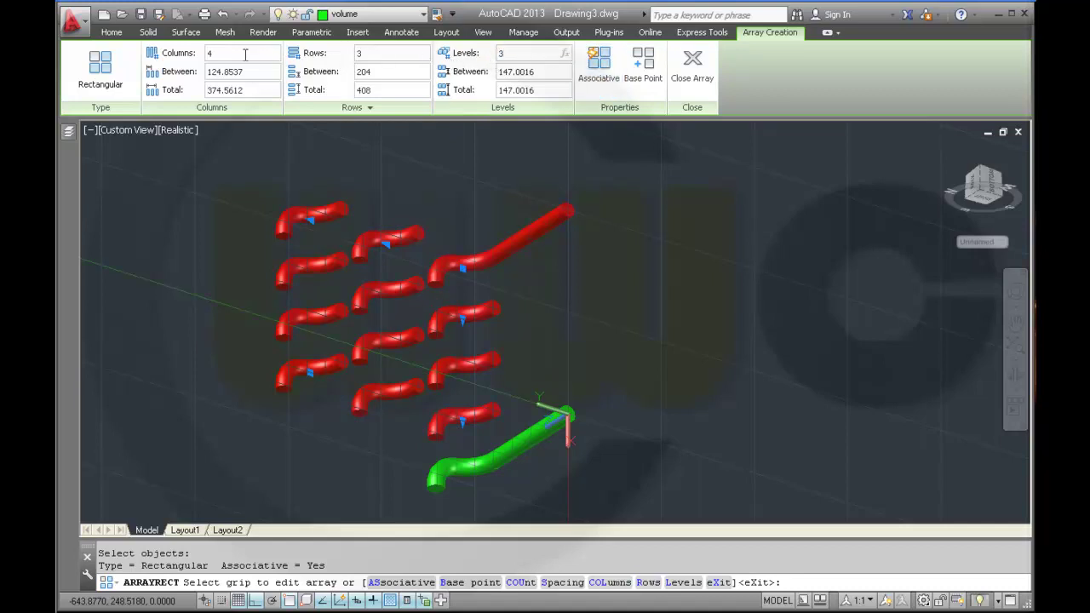
{"action": "key", "text": "Return"}
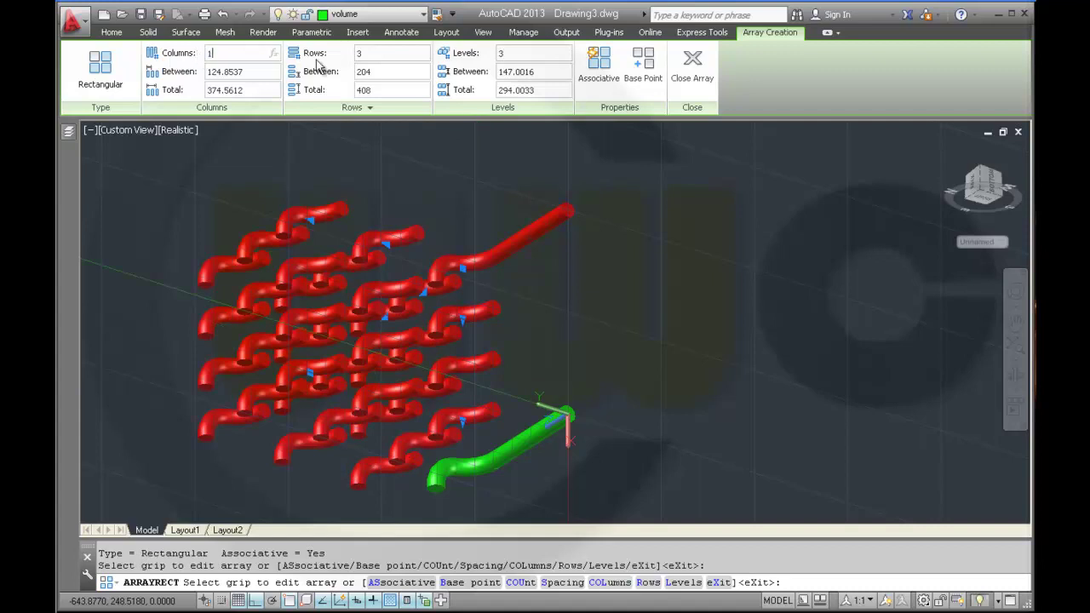
{"action": "type", "text": "1"}
{"action": "key", "text": "Return"}
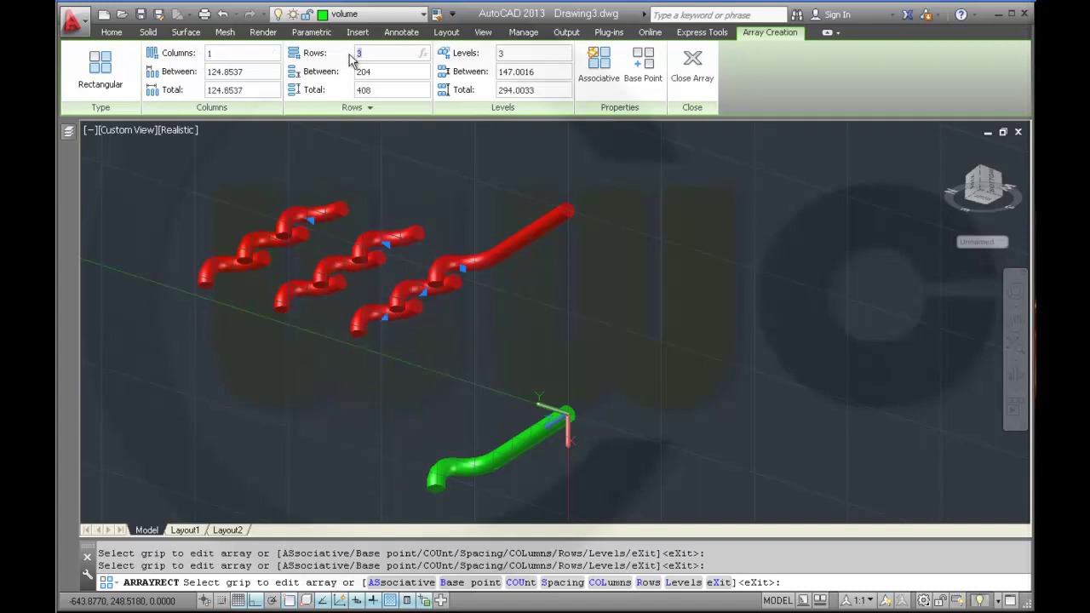
{"action": "type", "text": "1"}
{"action": "key", "text": "Return"}
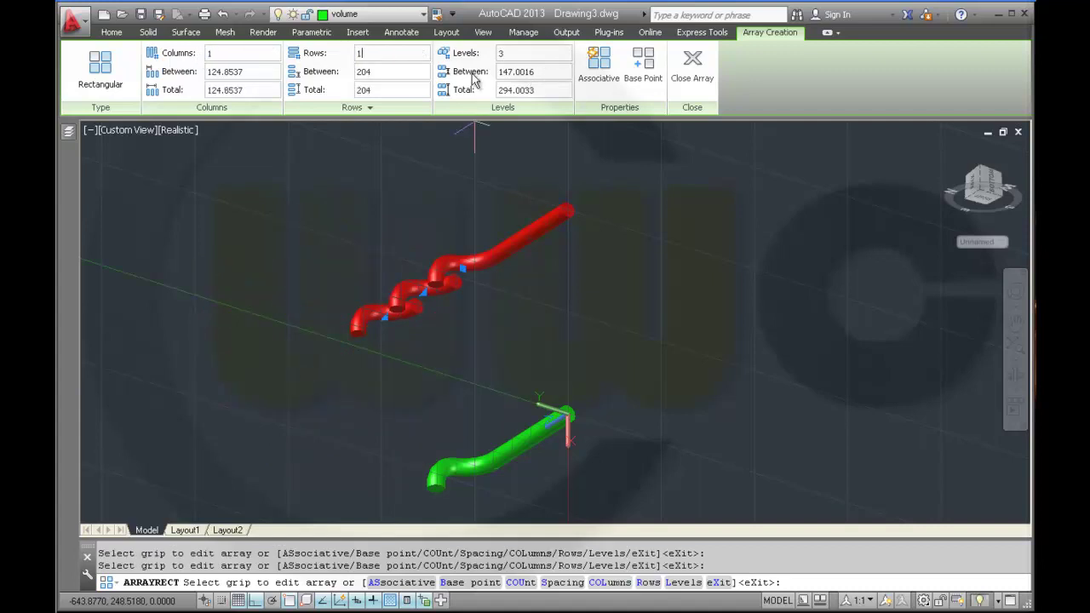
{"action": "left_click", "coordinate": [541, 72]}
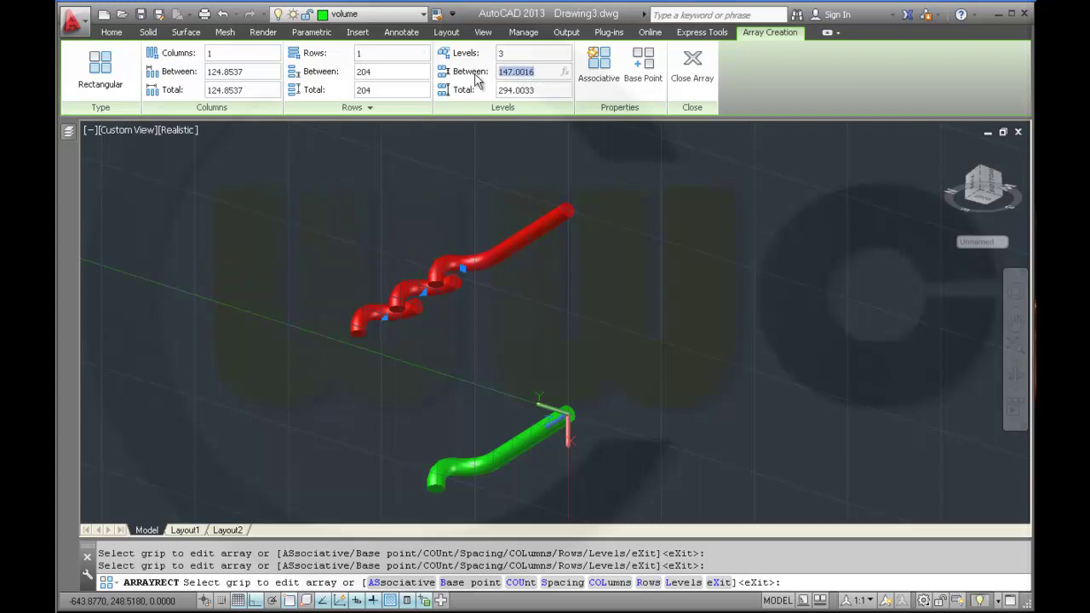
{"action": "key", "text": "Return"}
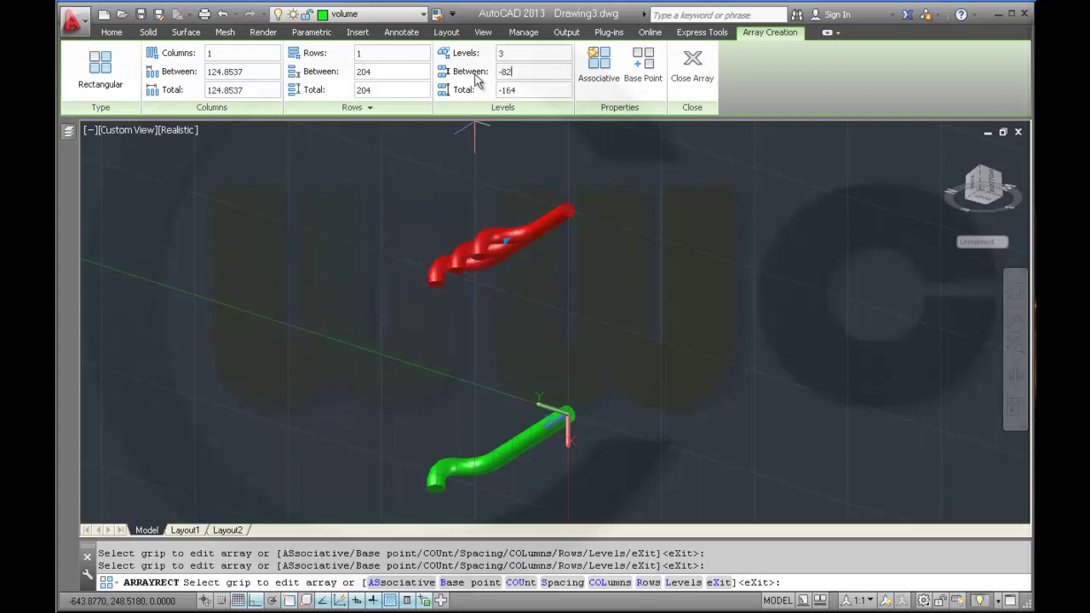
{"action": "left_click", "coordinate": [692, 77]}
{"action": "middle_click_drag", "start_coordinate": [581, 299], "coordinate": [580, 243]}
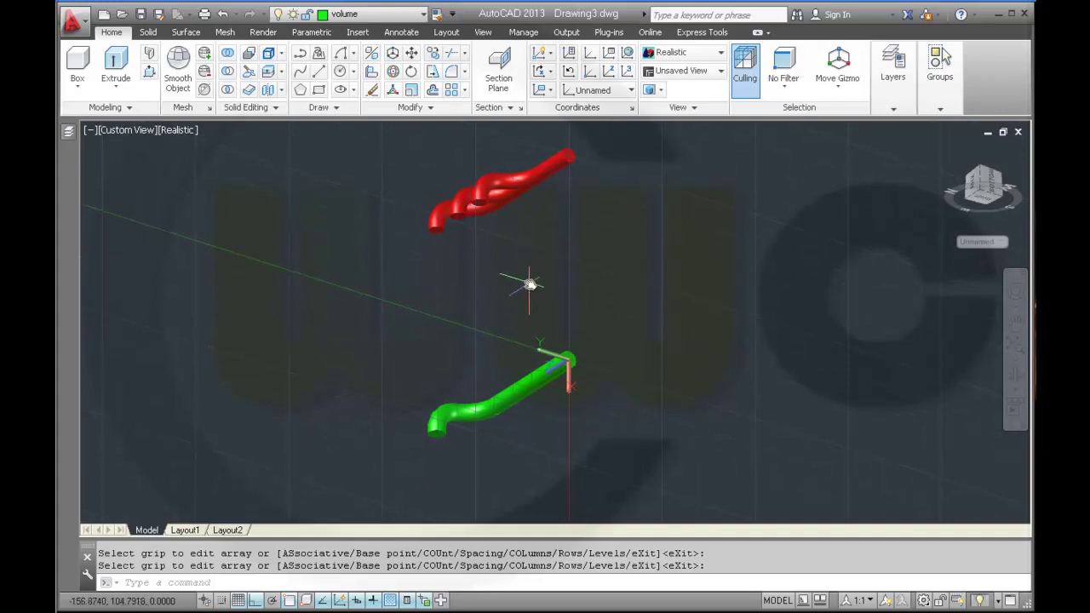
- Array the green pipe into 3 levels spaced -82, with 1 row and 1 column
{"action": "left_click", "coordinate": [451, 90]}
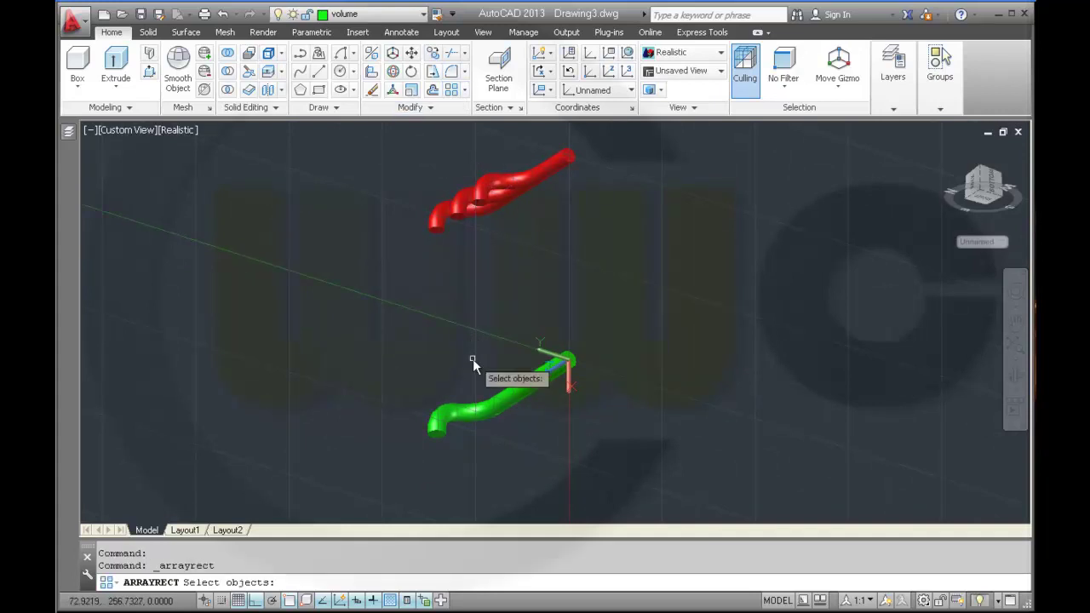
{"action": "left_click", "coordinate": [445, 412]}
{"action": "key", "text": "Return"}
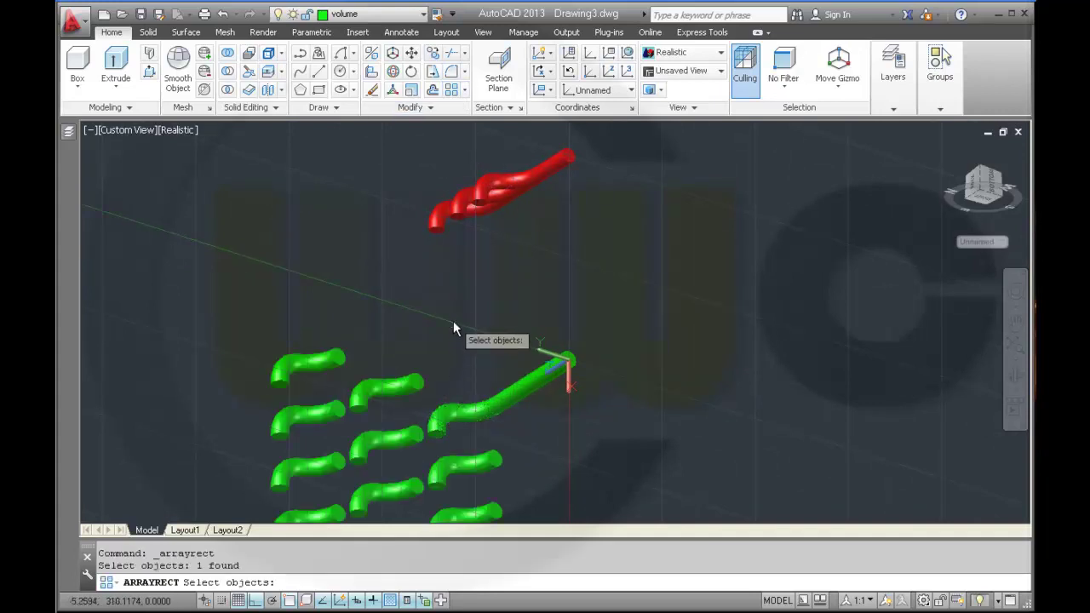
{"action": "left_click", "coordinate": [543, 72]}
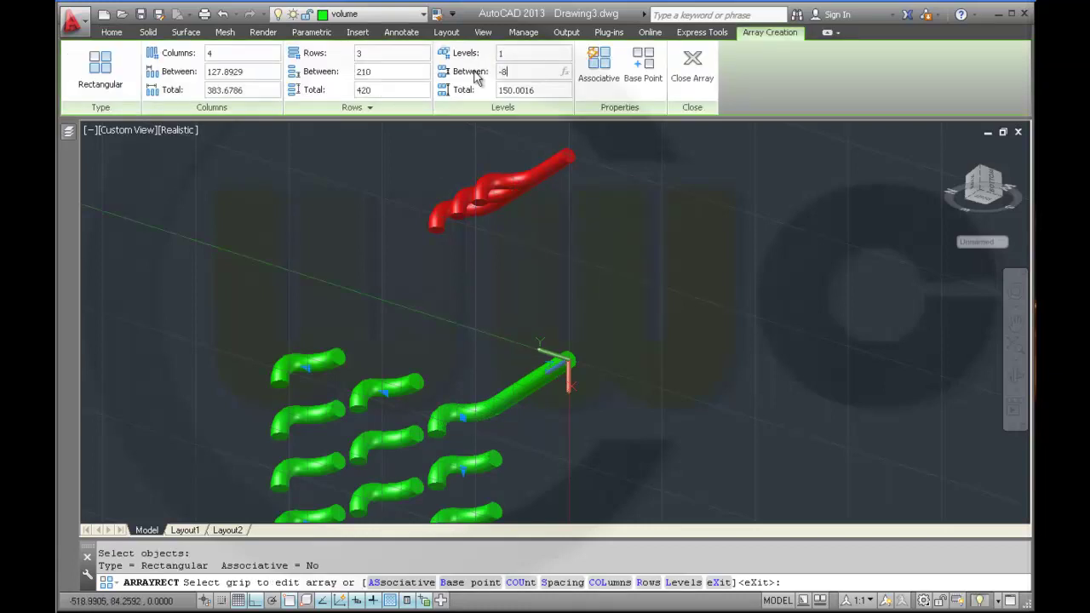
{"action": "key", "text": "Return"}
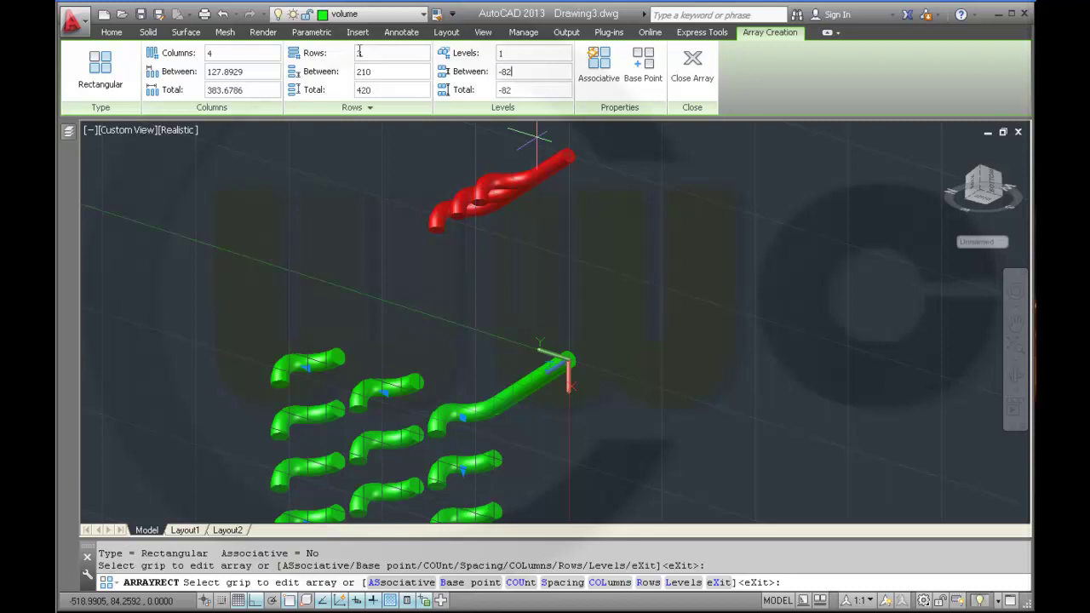
{"action": "type", "text": "1"}
{"action": "key", "text": "Return"}
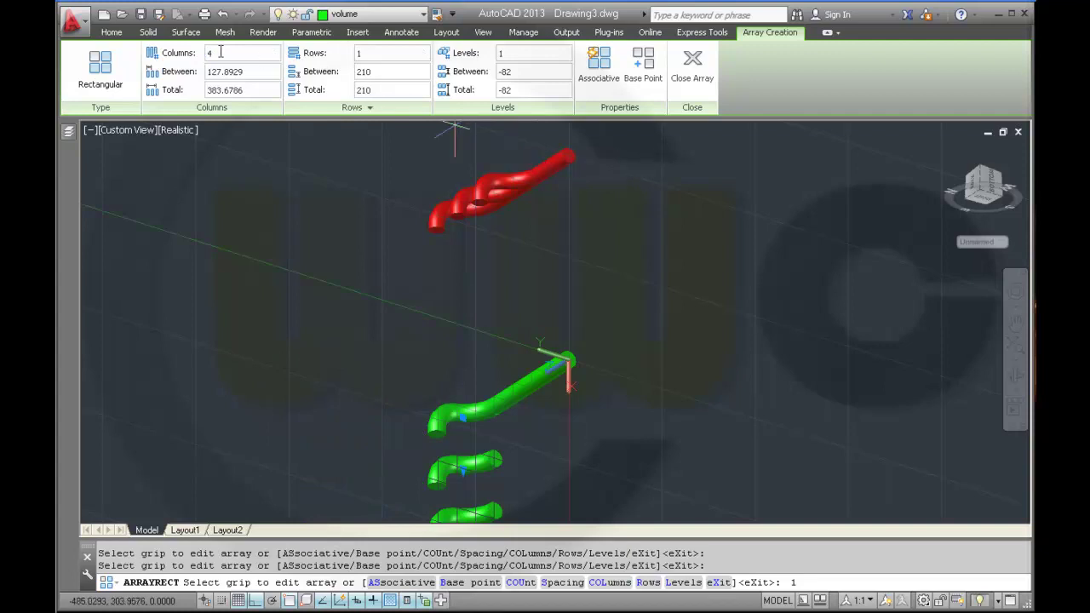
{"action": "key", "text": "Return"}
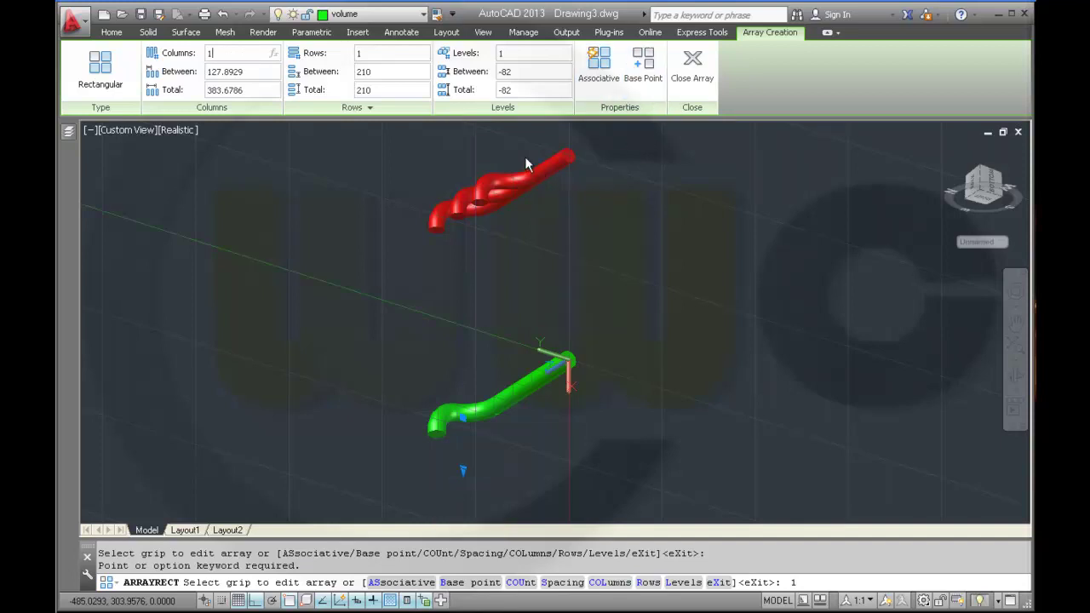
{"action": "key", "text": "Return"}
{"action": "key", "text": "Return"}
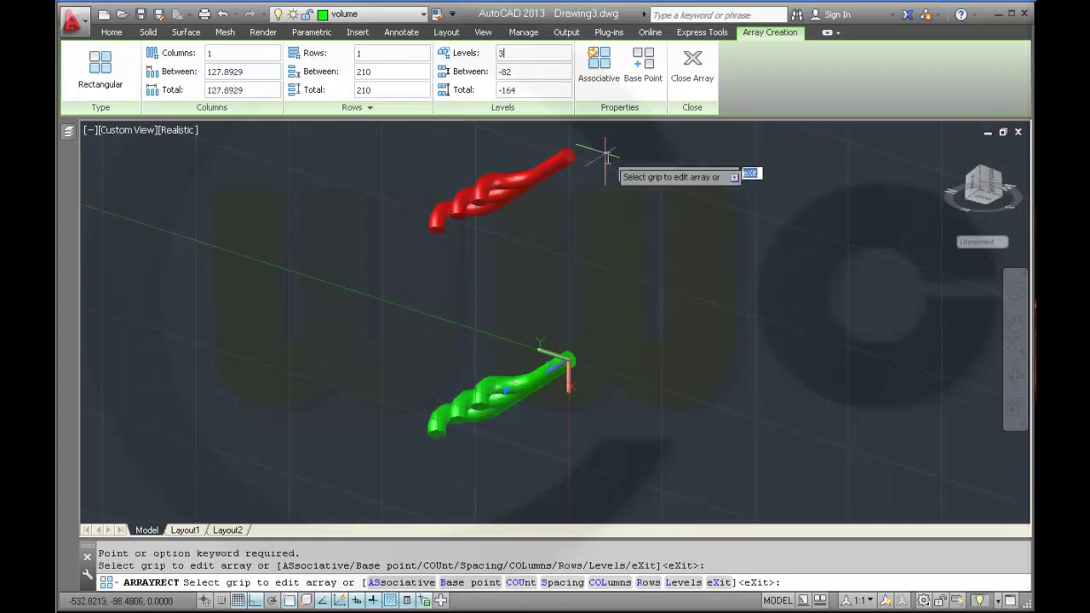
{"action": "left_click", "coordinate": [688, 78]}
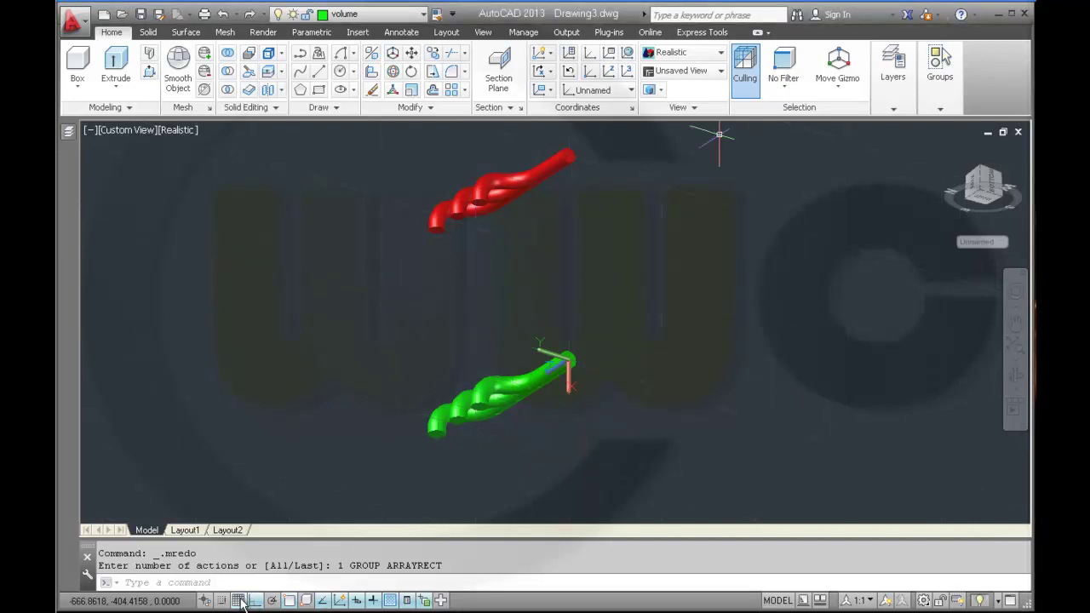
- Turn off the grid, orbit the view, and abandon a first Union attempt on the red tubes
{"action": "left_click", "coordinate": [241, 601]}
{"action": "middle_click_drag", "start_coordinate": [621, 281], "coordinate": [648, 323], "text": "shift"}
{"action": "middle_click_drag", "start_coordinate": [491, 268], "coordinate": [555, 299], "text": "shift"}
{"action": "left_click", "coordinate": [230, 54]}
{"action": "left_click", "coordinate": [362, 173]}
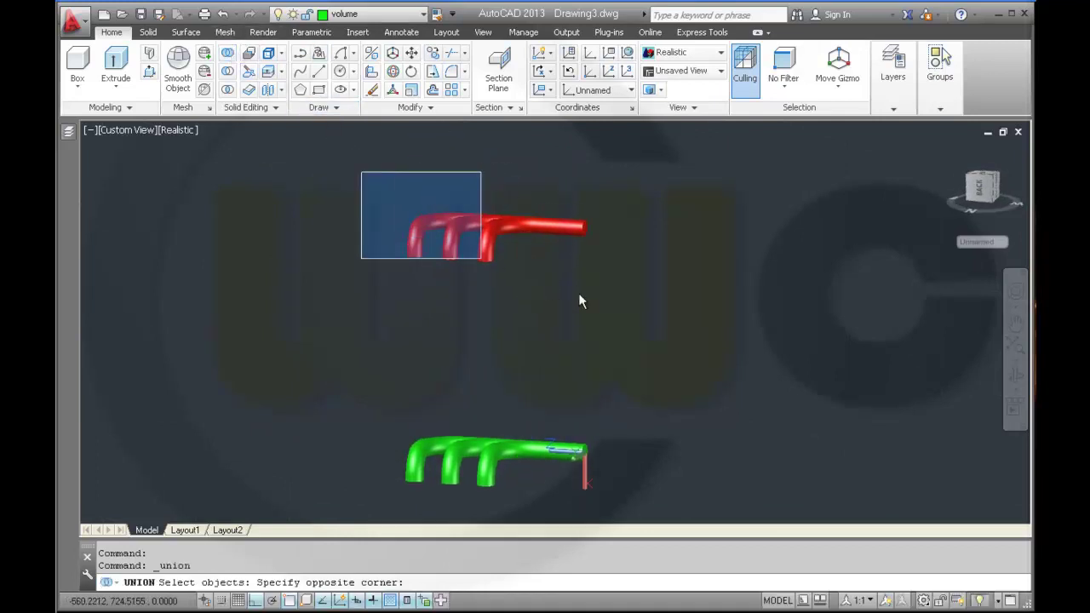
{"action": "left_click", "coordinate": [701, 349]}
{"action": "left_click", "coordinate": [701, 356]}
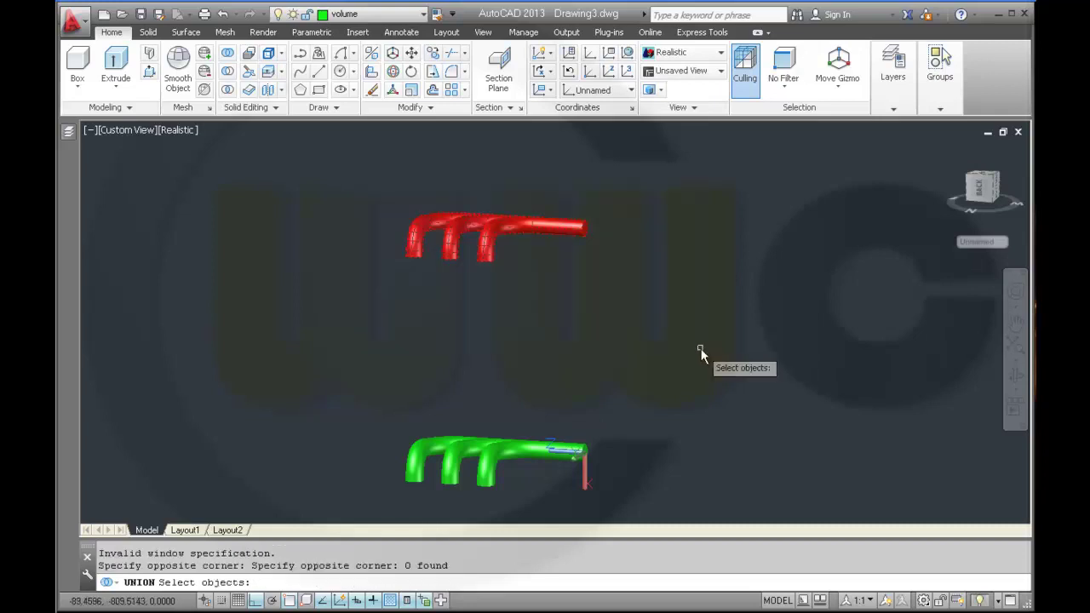
{"action": "key", "text": "Return"}
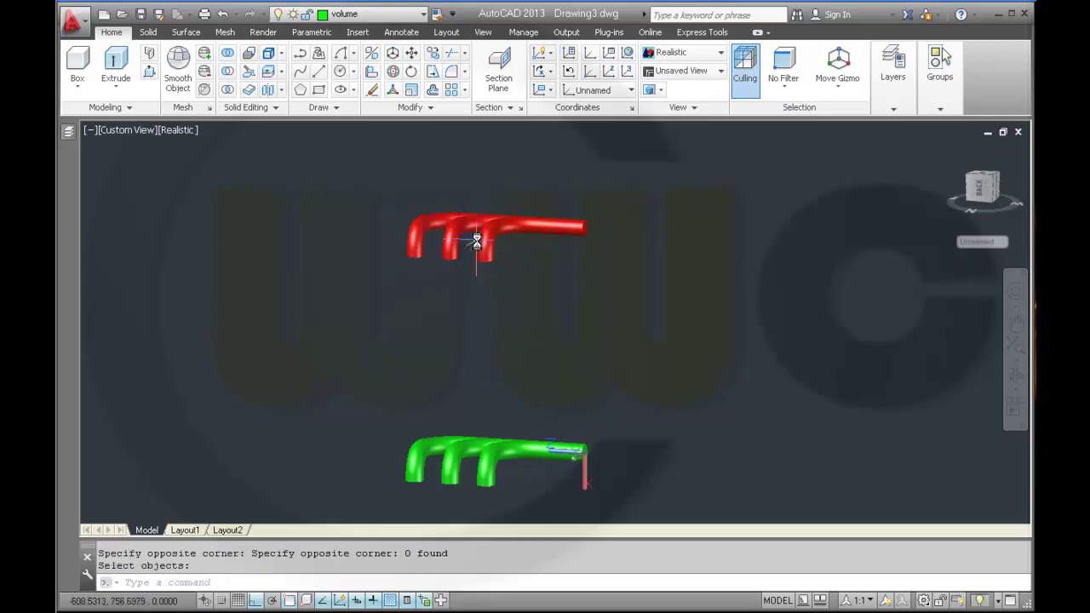
- Window-select the five green pipe pieces and fuse them with Union
{"action": "left_click", "coordinate": [227, 54]}
{"action": "left_click", "coordinate": [361, 391]}
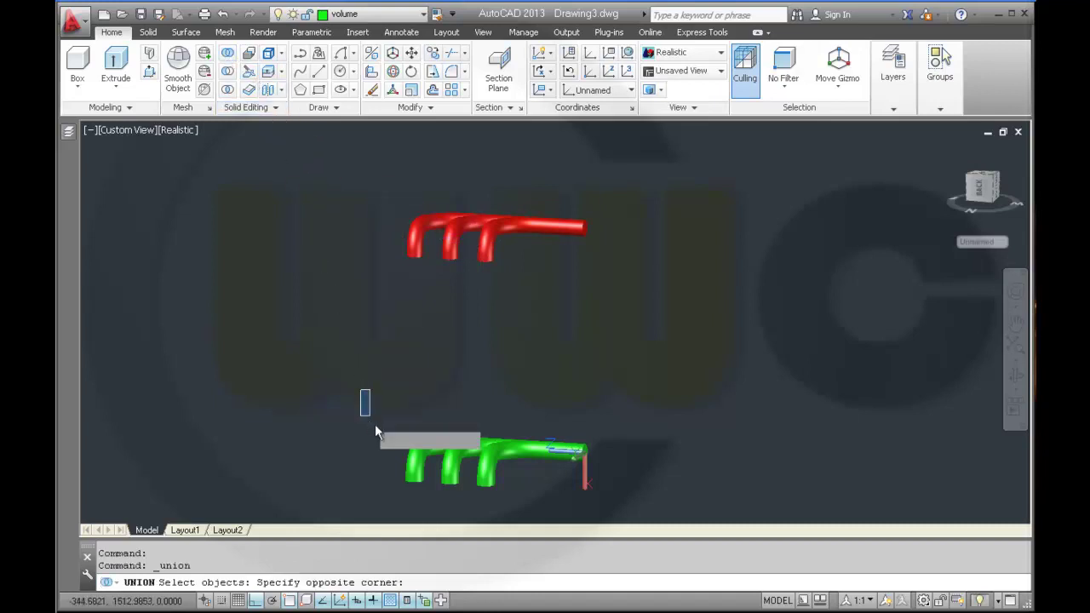
{"action": "left_click", "coordinate": [697, 522]}
{"action": "key", "text": "Return"}
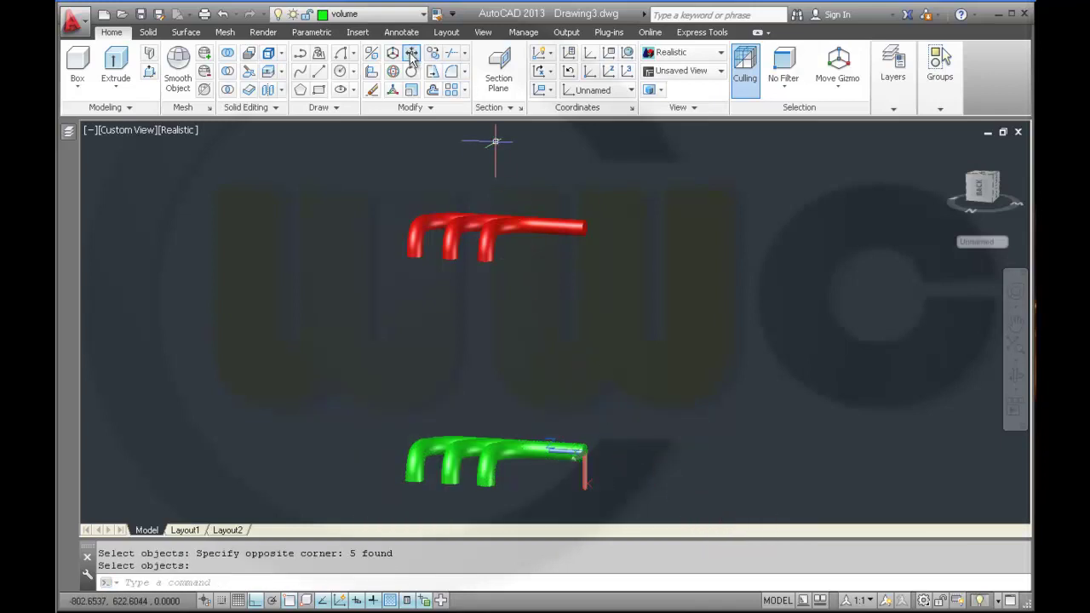
- Move the red tubes 500 units straight down onto the green pipes with the M command
{"action": "type", "text": "m"}
{"action": "key", "text": "Return"}
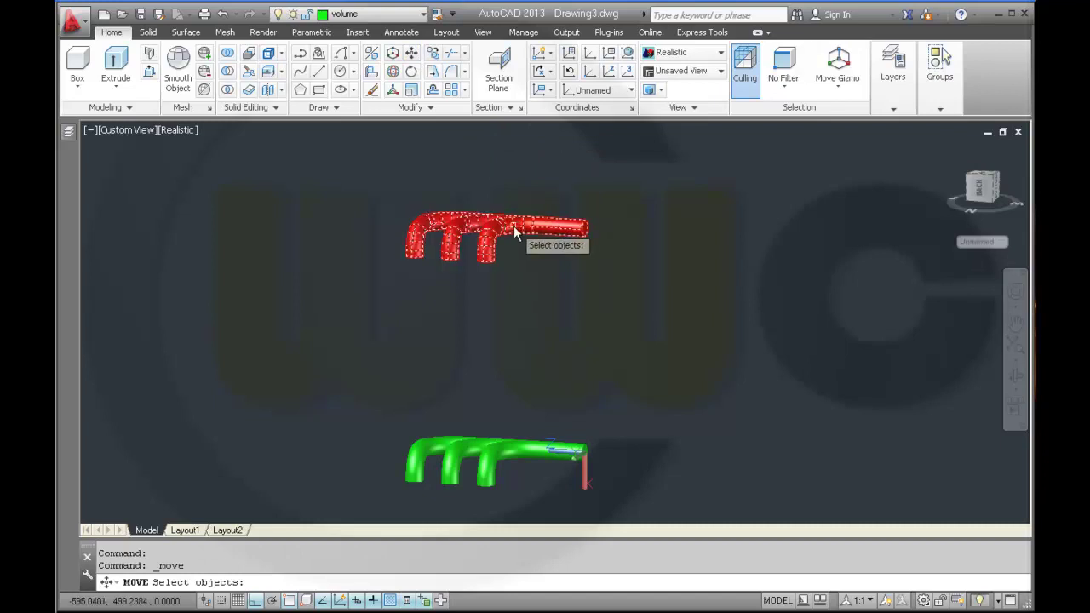
{"action": "left_click", "coordinate": [513, 229]}
{"action": "key", "text": "Return"}
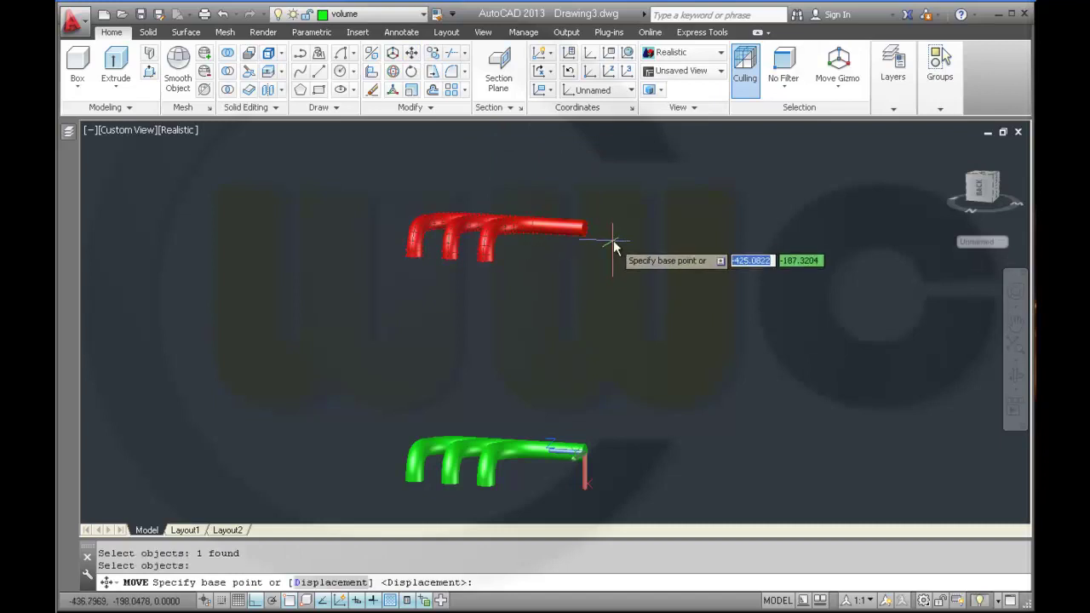
{"action": "left_click", "coordinate": [614, 232]}
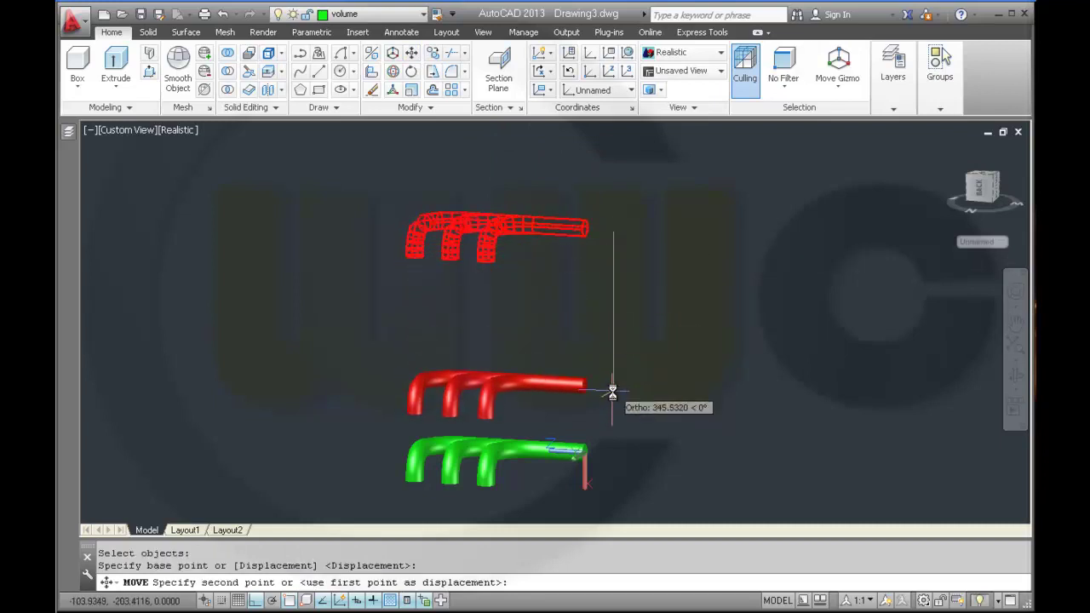
{"action": "type", "text": "500"}
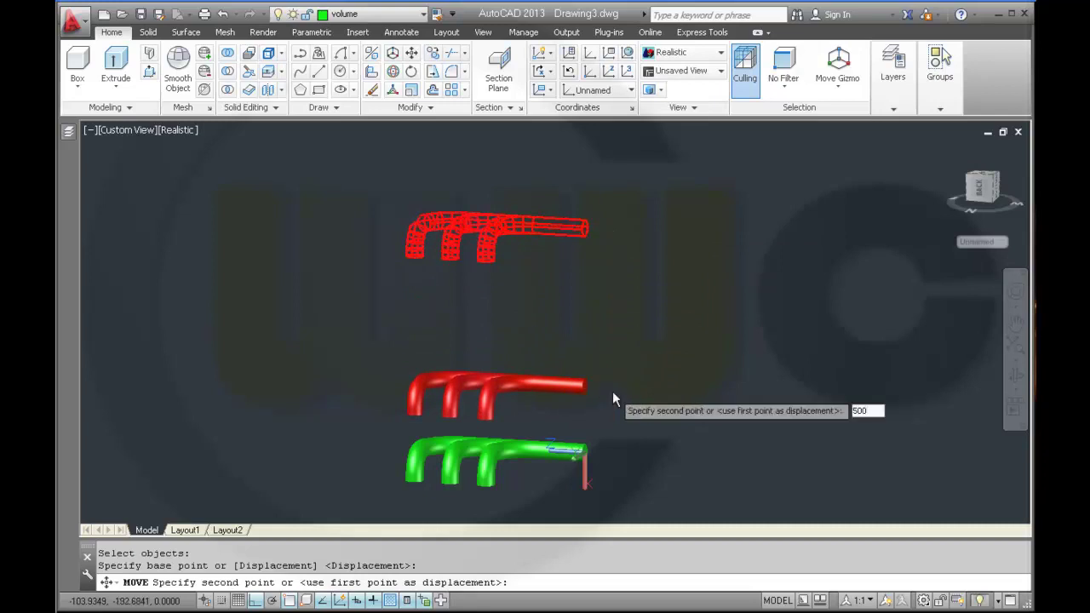
{"action": "key", "text": "Return"}
{"action": "middle_click_drag", "start_coordinate": [570, 436], "coordinate": [617, 274]}
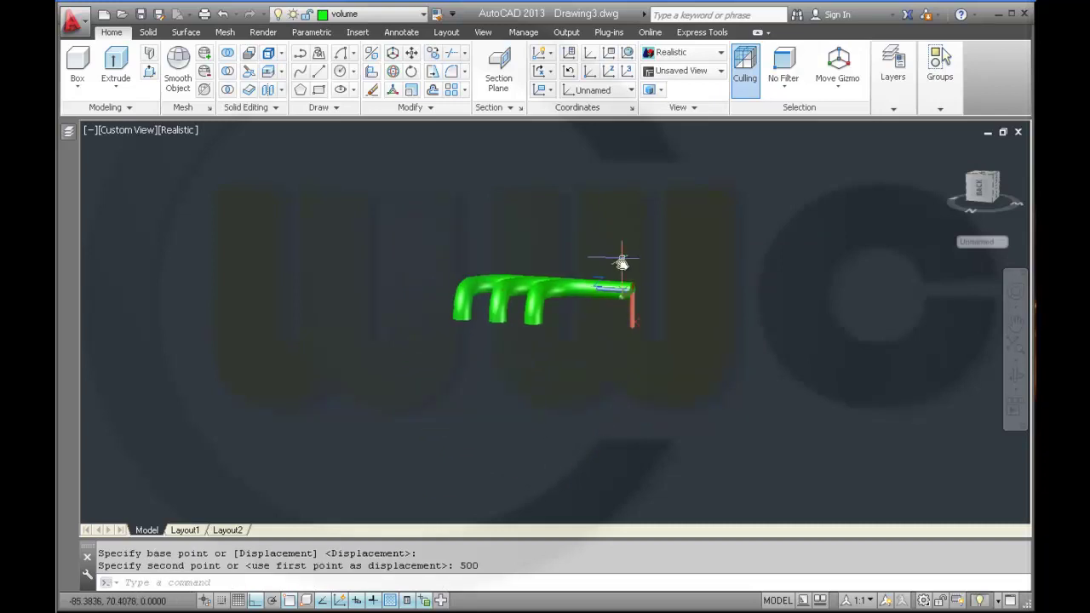
{"action": "middle_click_drag", "start_coordinate": [540, 378], "coordinate": [563, 240], "text": "shift"}
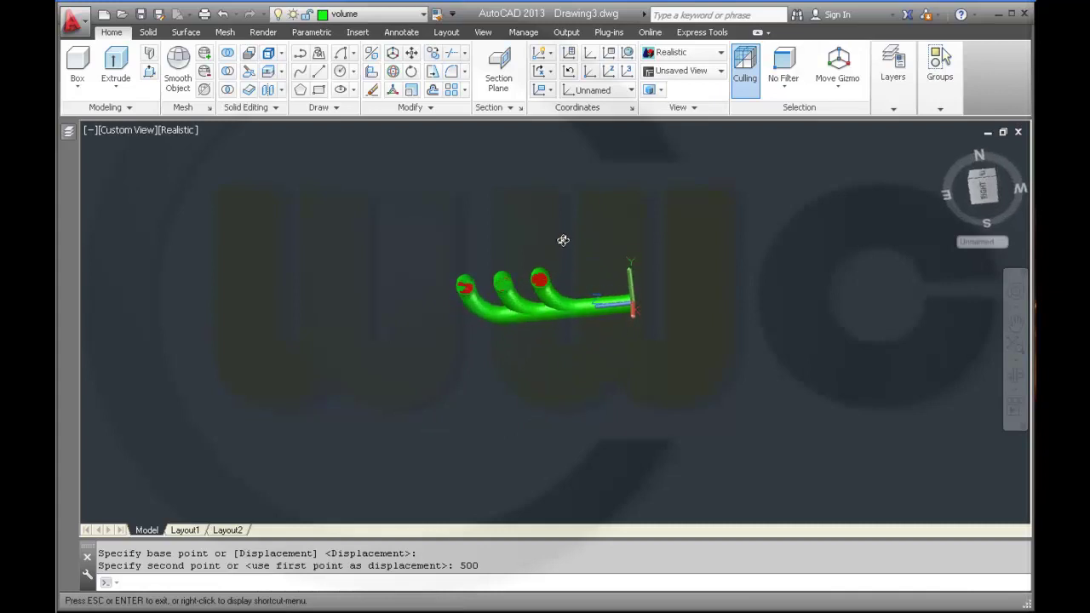
- Subtract the red tube solid from the green manifold, picking each solid through selection cycling
{"action": "left_click", "coordinate": [228, 72]}
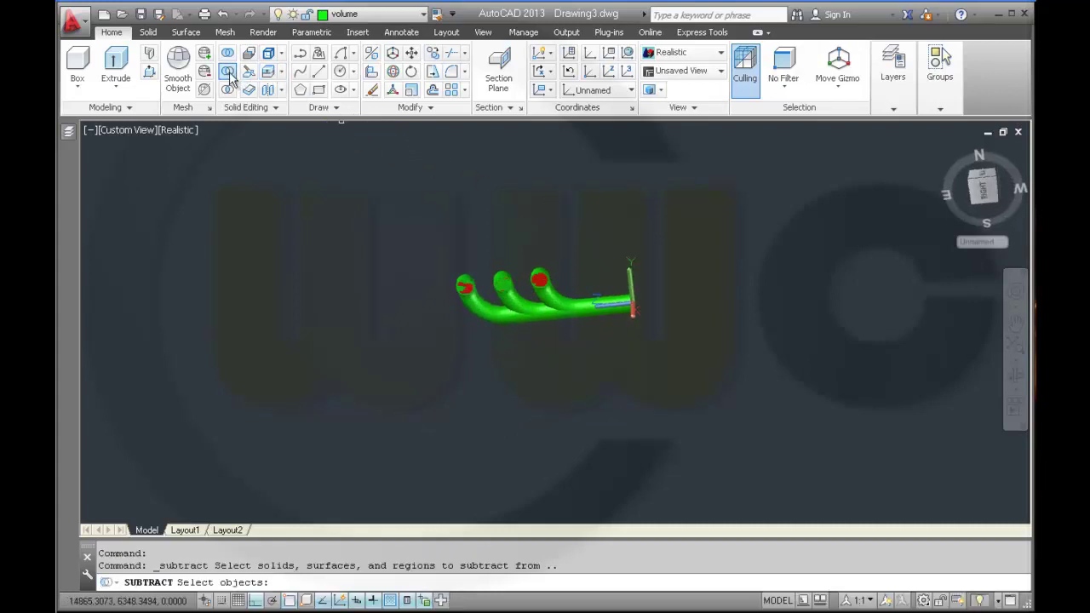
{"action": "left_click", "coordinate": [484, 319]}
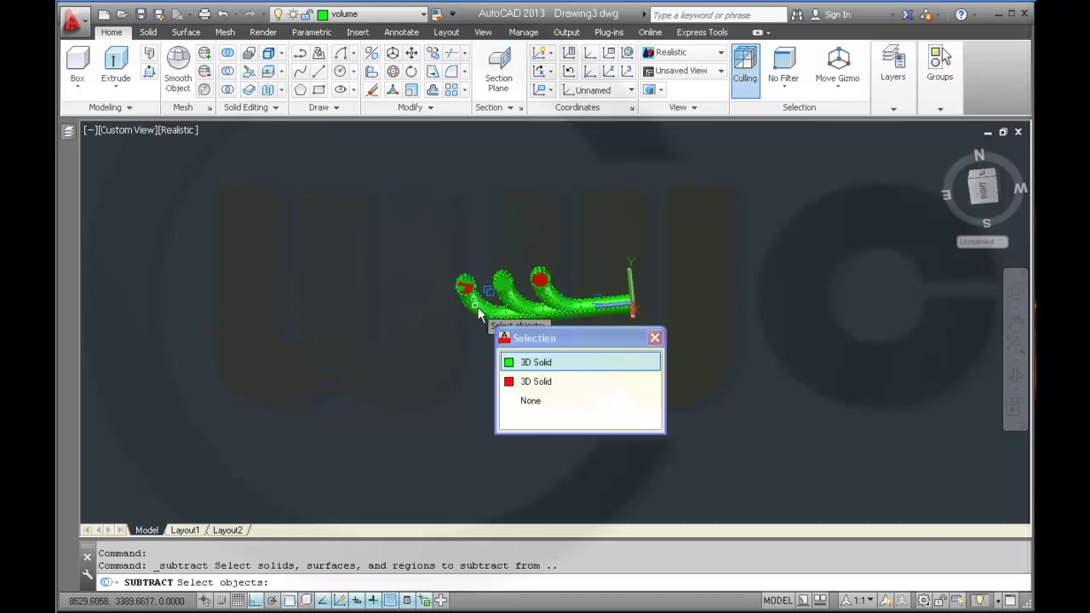
{"action": "left_click", "coordinate": [521, 362]}
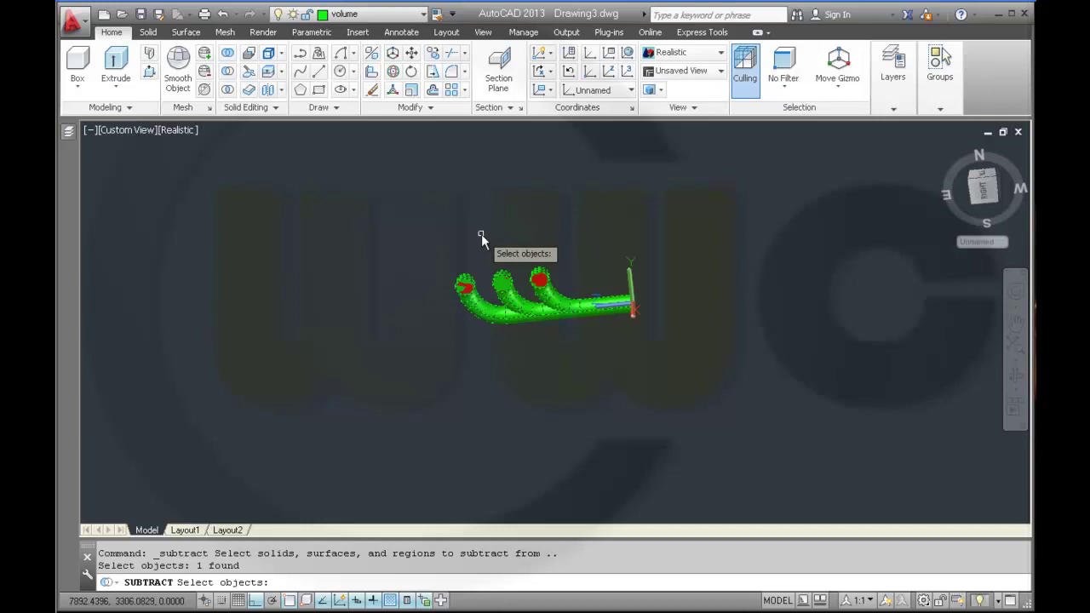
{"action": "key", "text": "Return"}
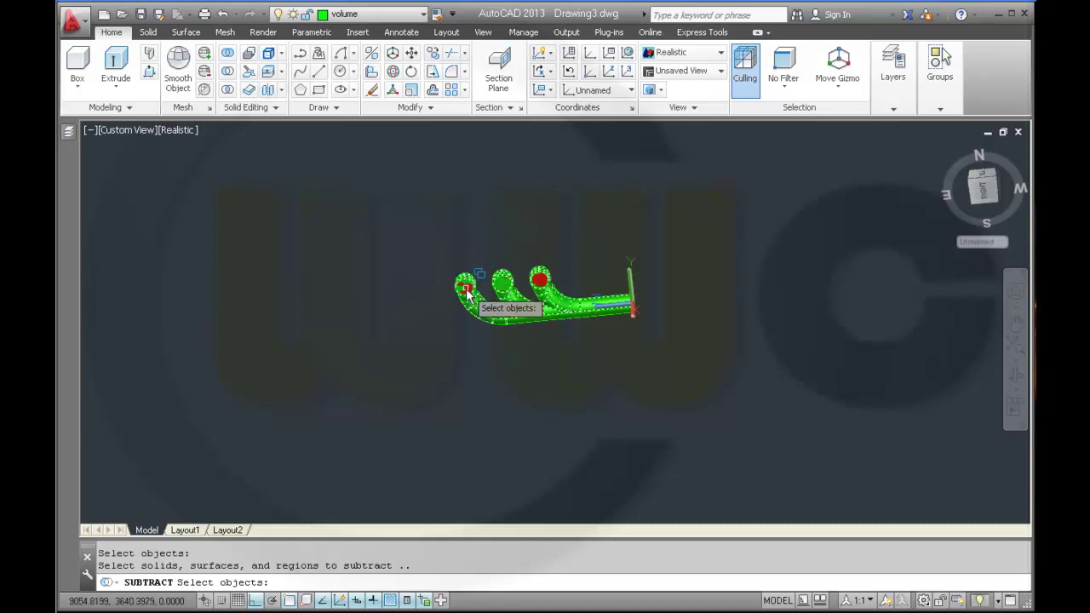
{"action": "left_click", "coordinate": [467, 292]}
{"action": "left_click", "coordinate": [520, 363]}
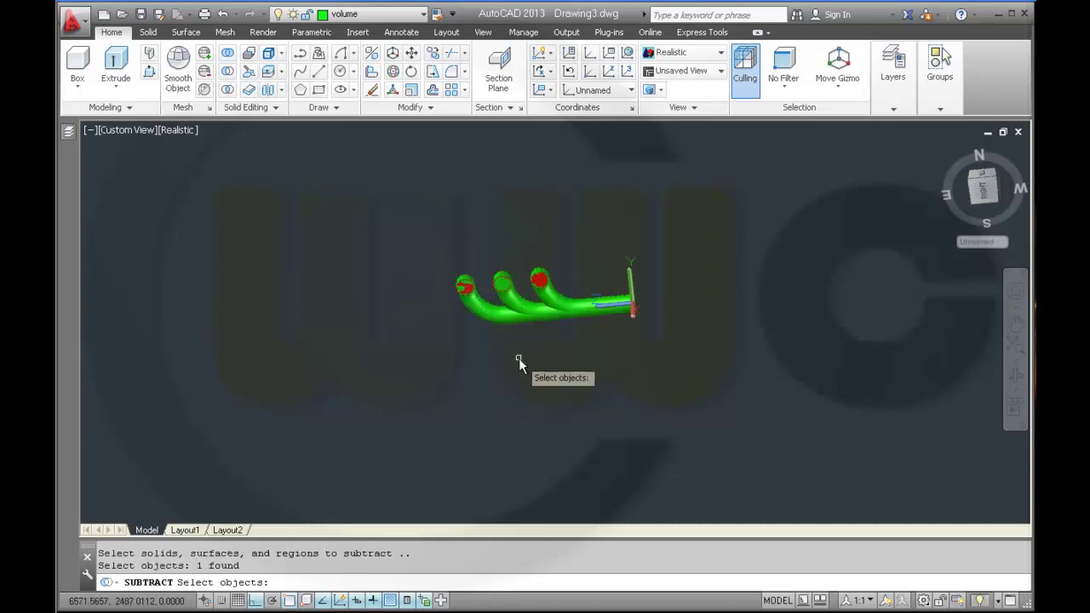
{"action": "key", "text": "Return"}
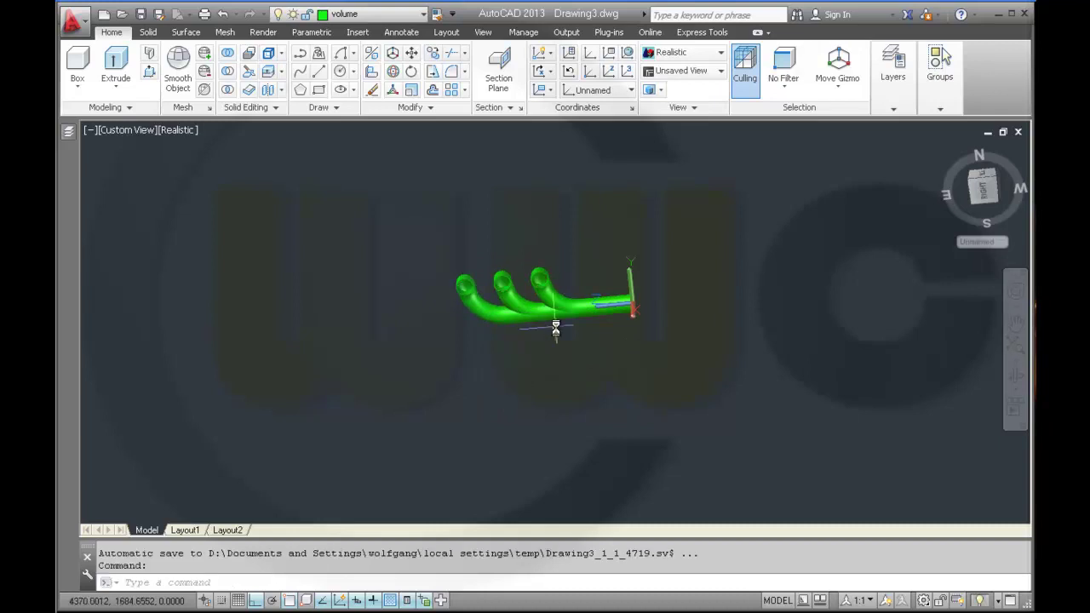
{"action": "scroll", "coordinate": [555, 328], "scroll_direction": "up", "scroll_amount": 3}
{"action": "scroll", "coordinate": [551, 318], "scroll_direction": "up", "scroll_amount": 2}
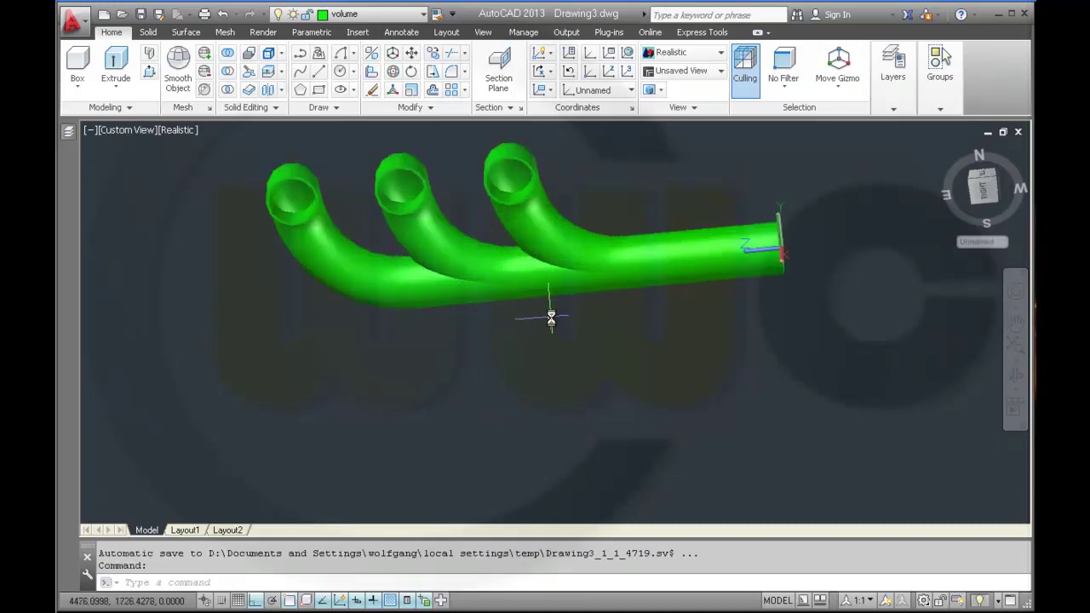
{"action": "middle_click_drag", "start_coordinate": [540, 370], "coordinate": [718, 384], "text": "shift"}
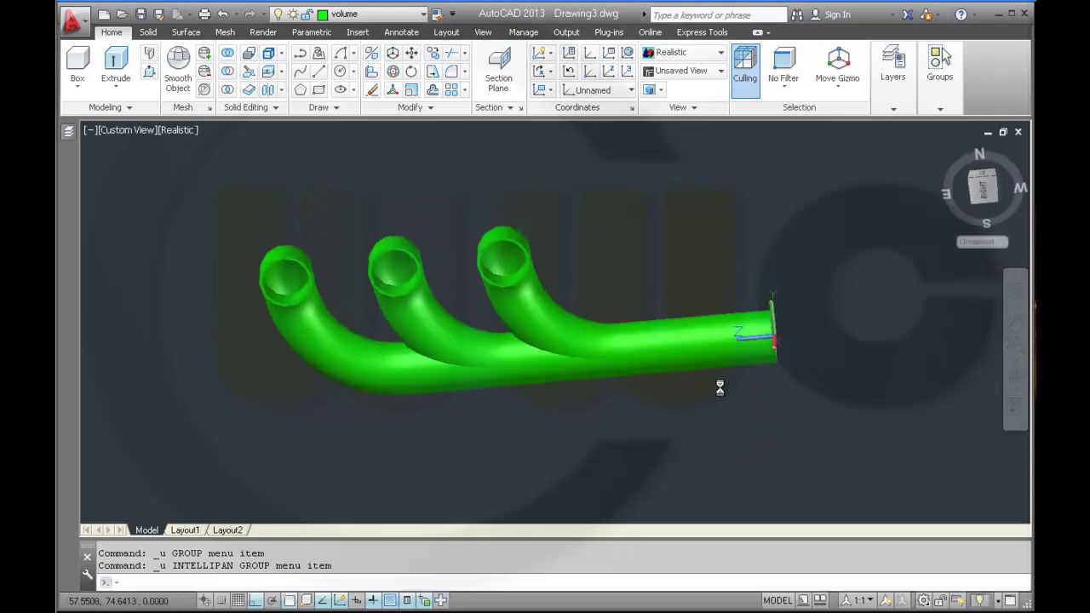
- Switch the viewport visual style from Realistic to X-ray and reframe the manifold
{"action": "left_click", "coordinate": [175, 130]}
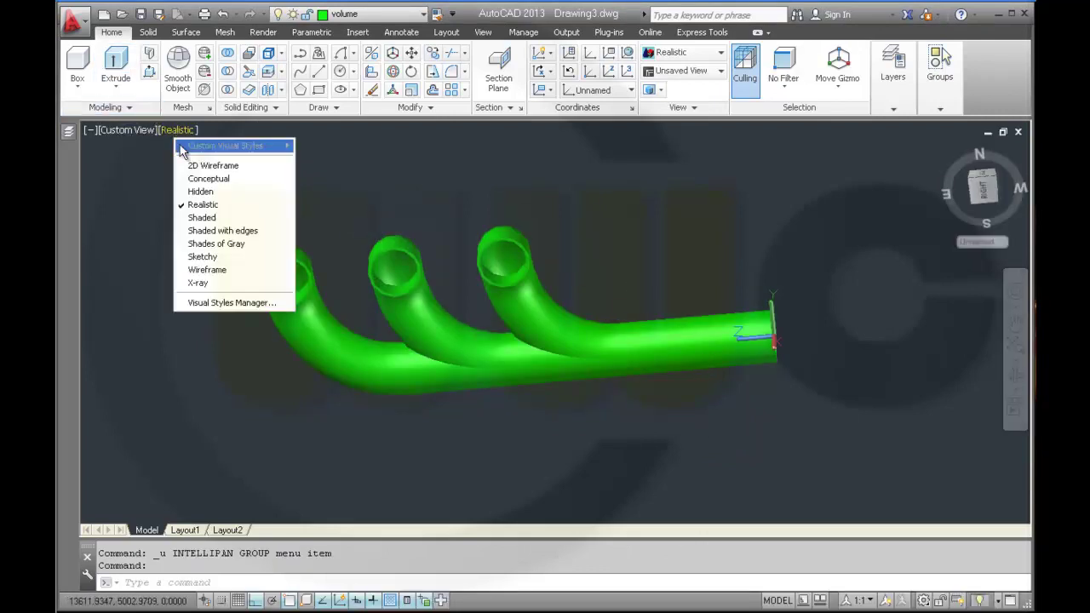
{"action": "left_click", "coordinate": [226, 286]}
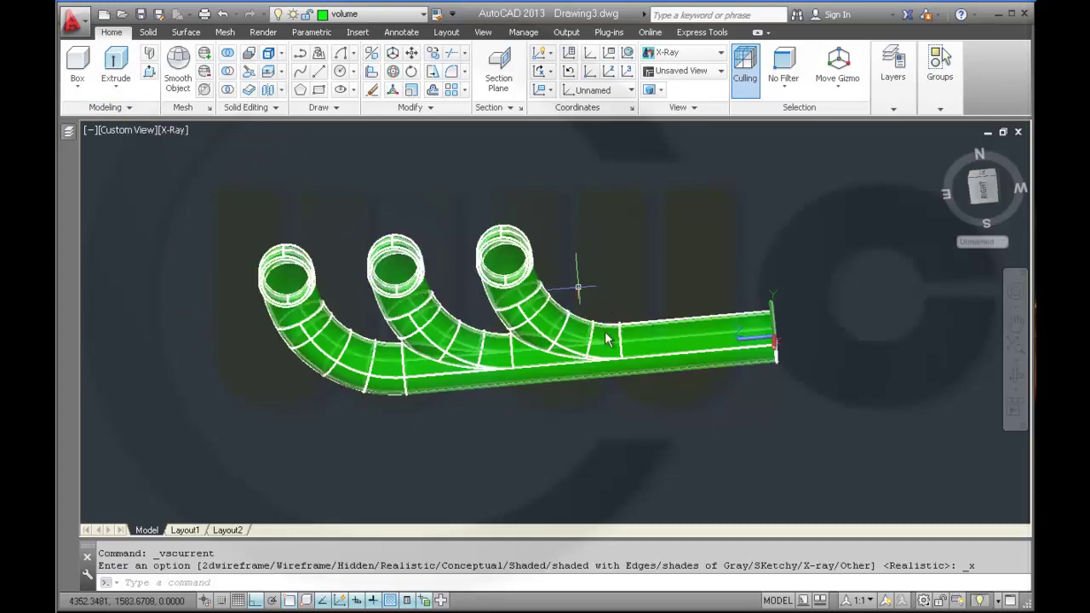
{"action": "mouse_move", "coordinate": [610, 316]}
{"action": "middle_mouse_down", "text": "shift"}
{"action": "mouse_move", "coordinate": [607, 282]}
{"action": "mouse_move", "coordinate": [546, 370]}
{"action": "mouse_move", "coordinate": [548, 387]}
{"action": "middle_mouse_up", "text": "shift"}
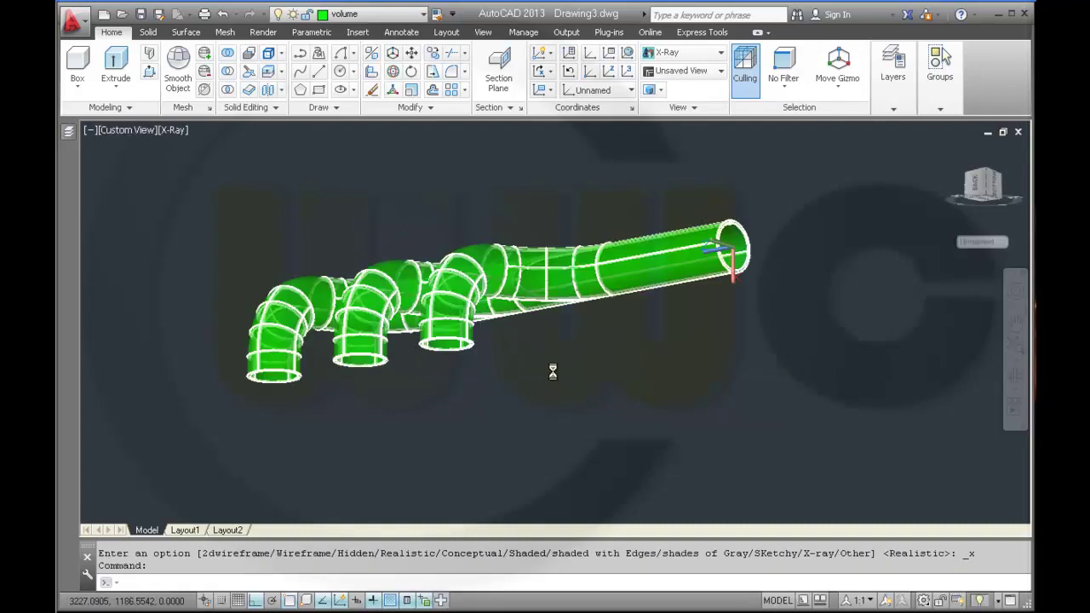
{"action": "middle_click_drag", "start_coordinate": [639, 431], "coordinate": [591, 366]}
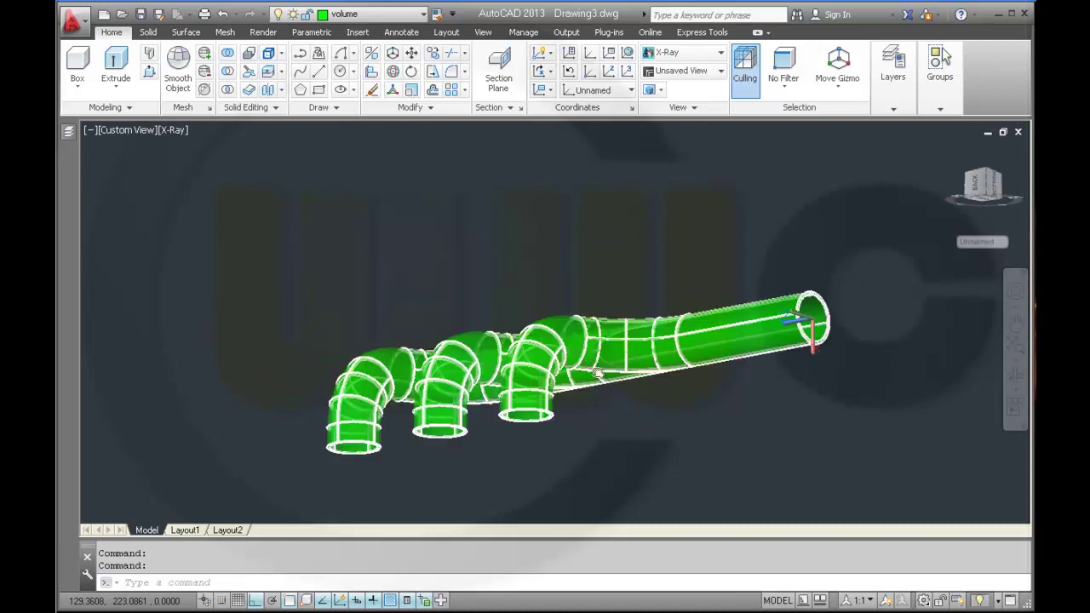
{"action": "middle_click_drag", "start_coordinate": [556, 305], "coordinate": [616, 360]}
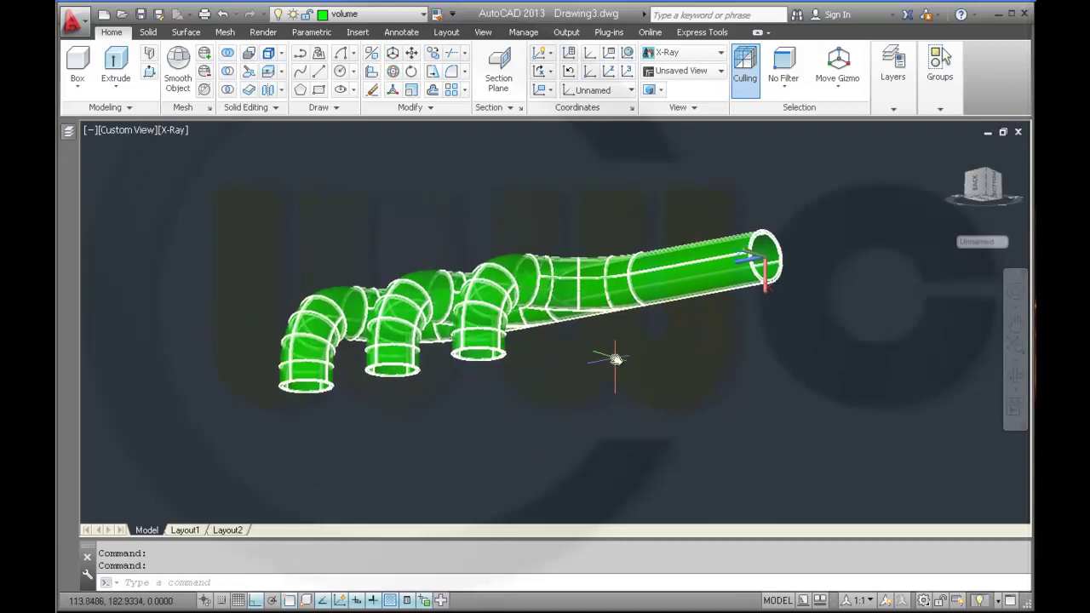